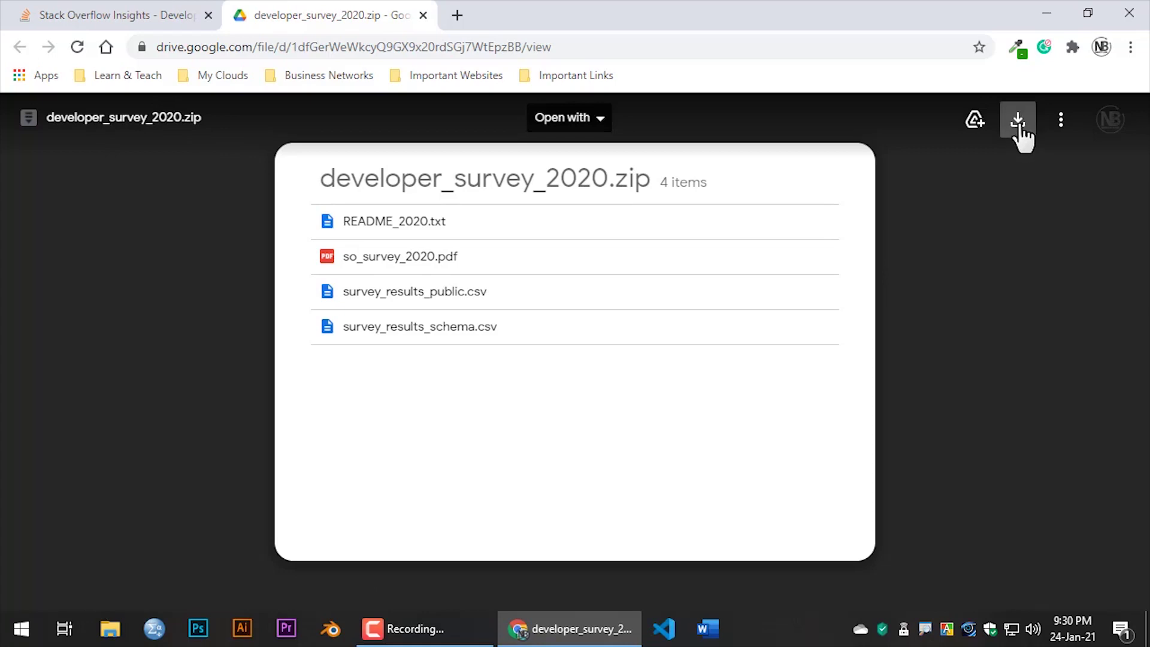
# Download developer_survey_2020.zip from Google Drive and save it to the Desktop as developer_survey_2020 (1).zip.
pyautogui.click(1020, 134)
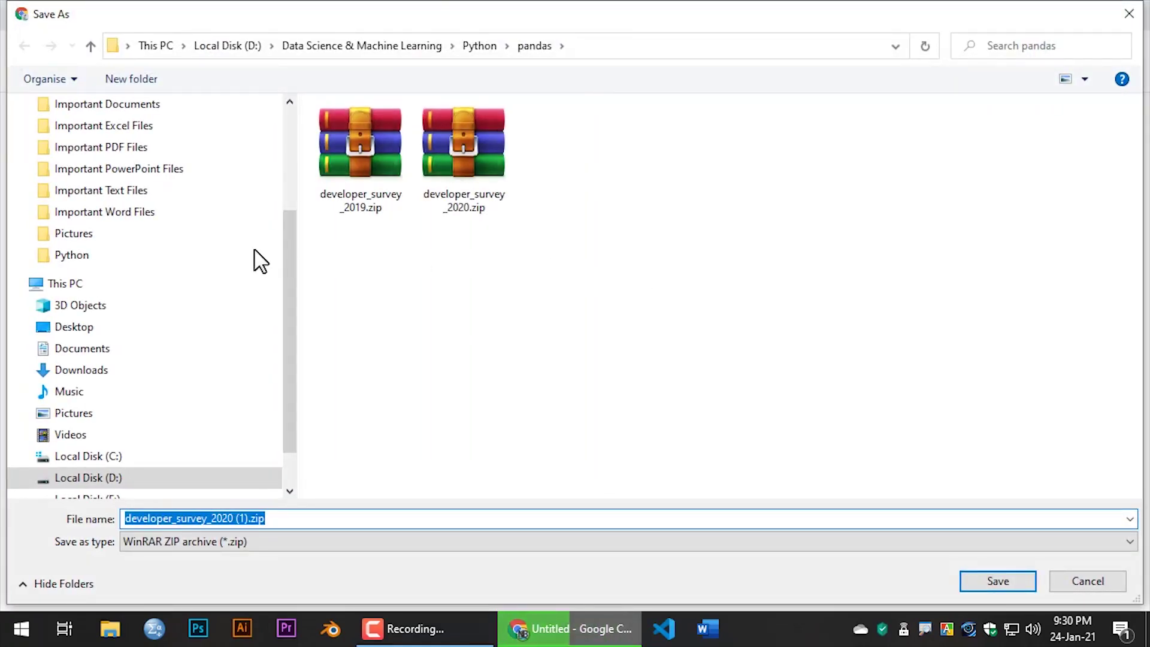
pyautogui.click(74, 326)
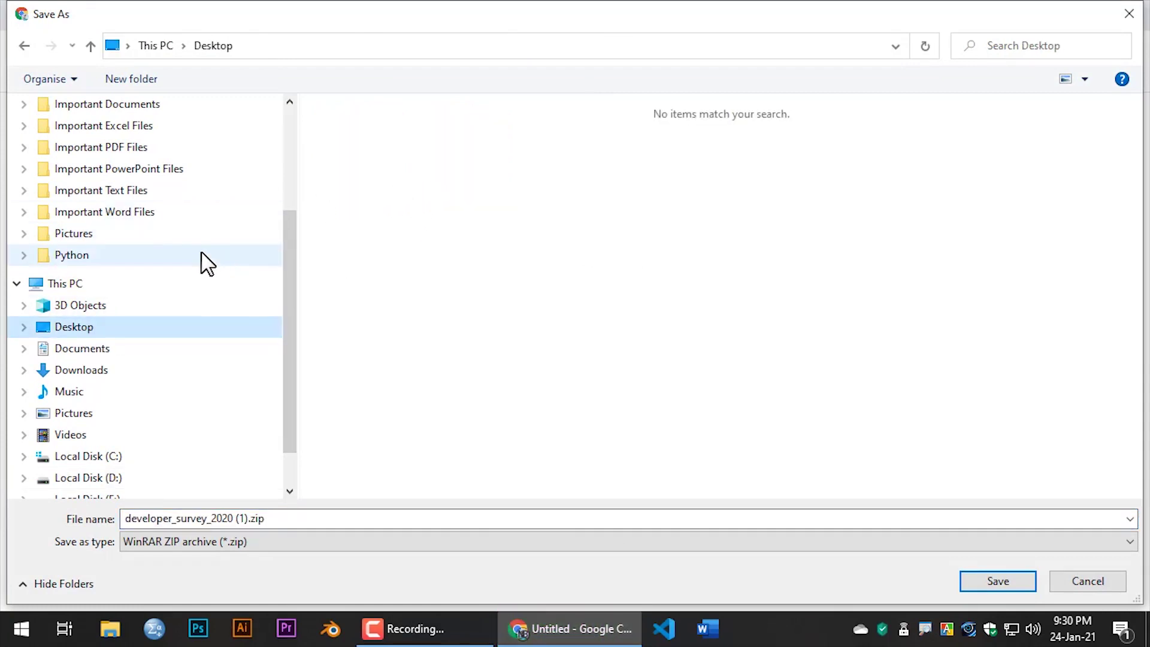
pyautogui.scroll(3, 203, 261)
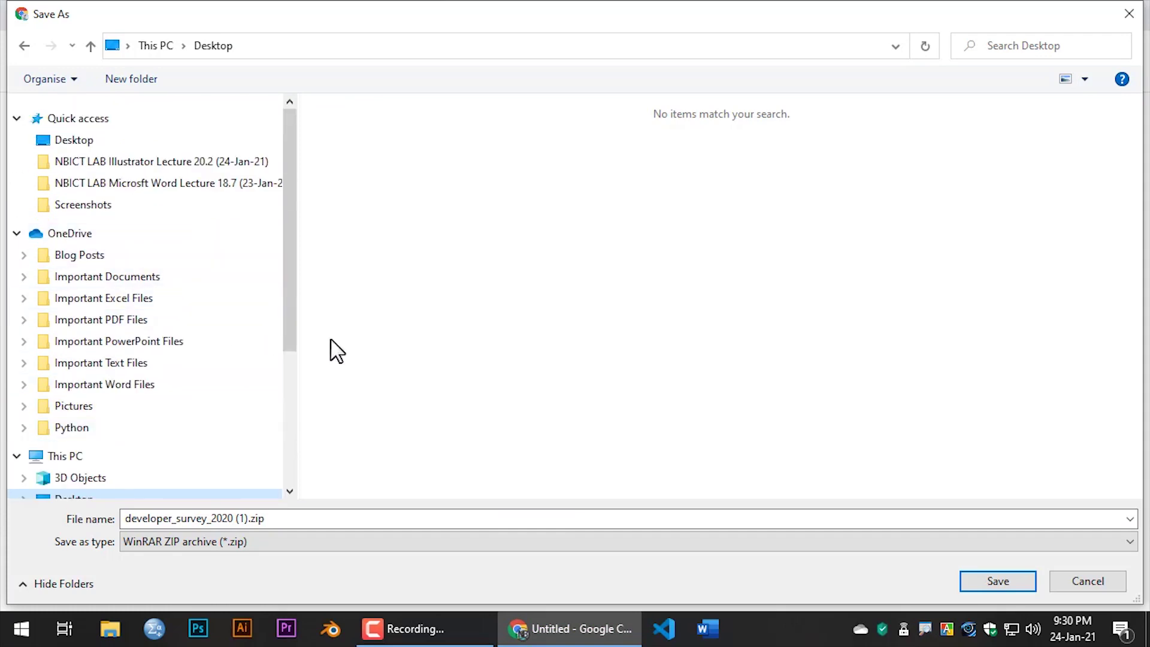
pyautogui.scroll(-1, 138, 344)
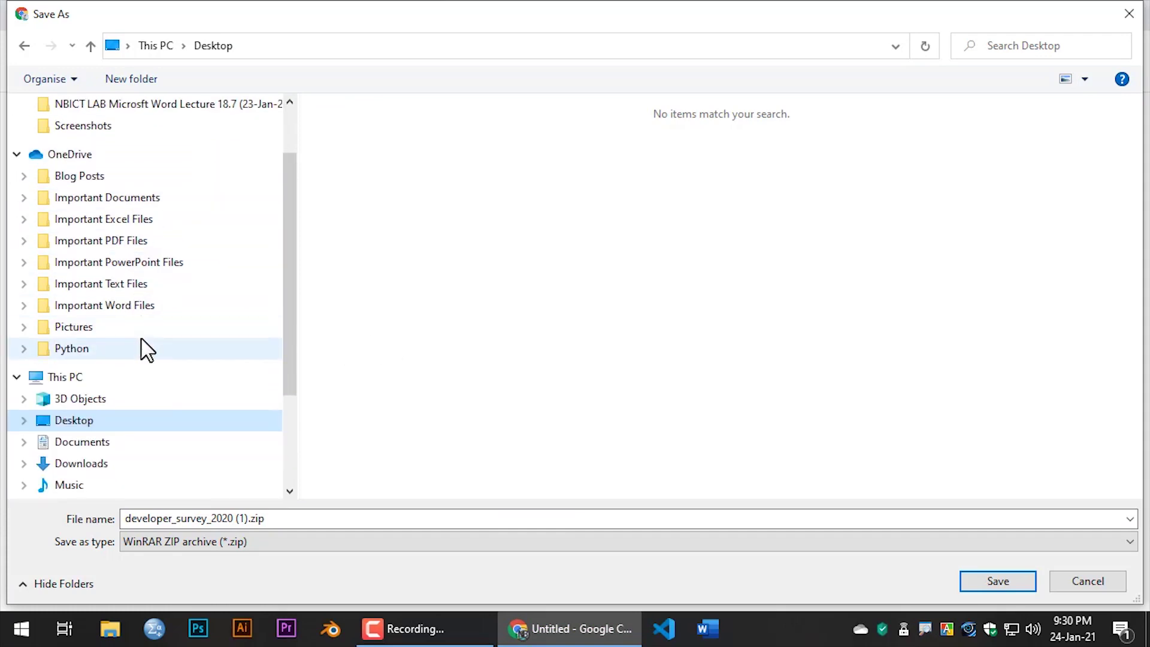
pyautogui.click(997, 586)
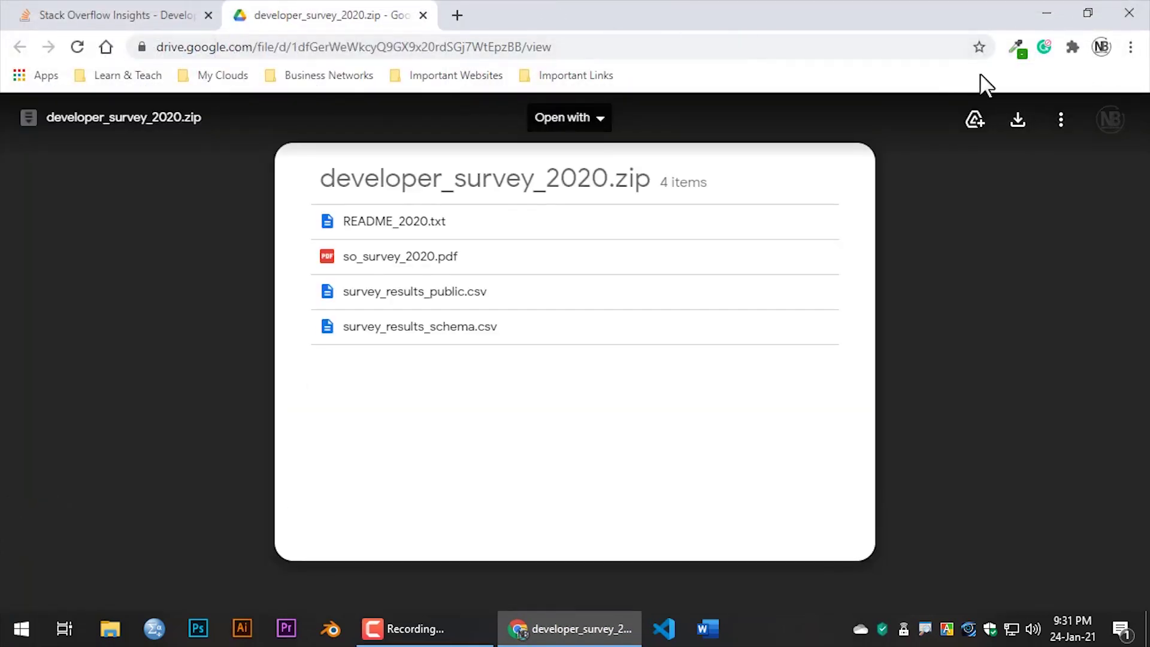
# Switch to the desktop and extract developer_survey_2020 (1).zip directly there.
pyautogui.click(1040, 12)
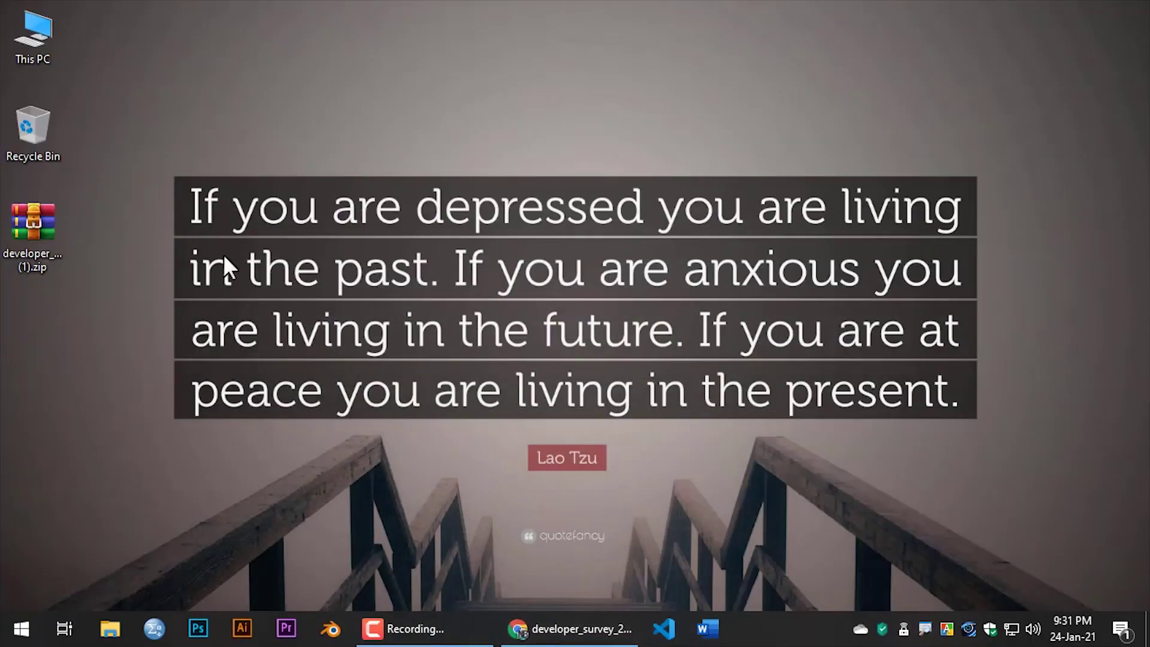
pyautogui.click(37, 222)
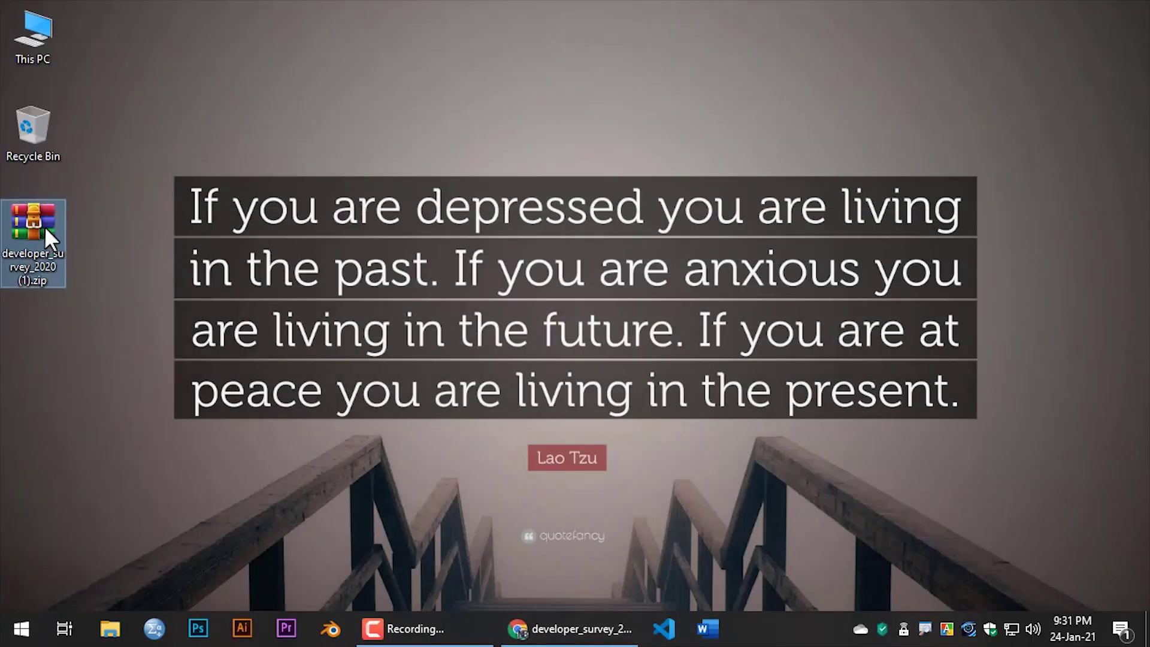
pyautogui.rightClick(34, 213)
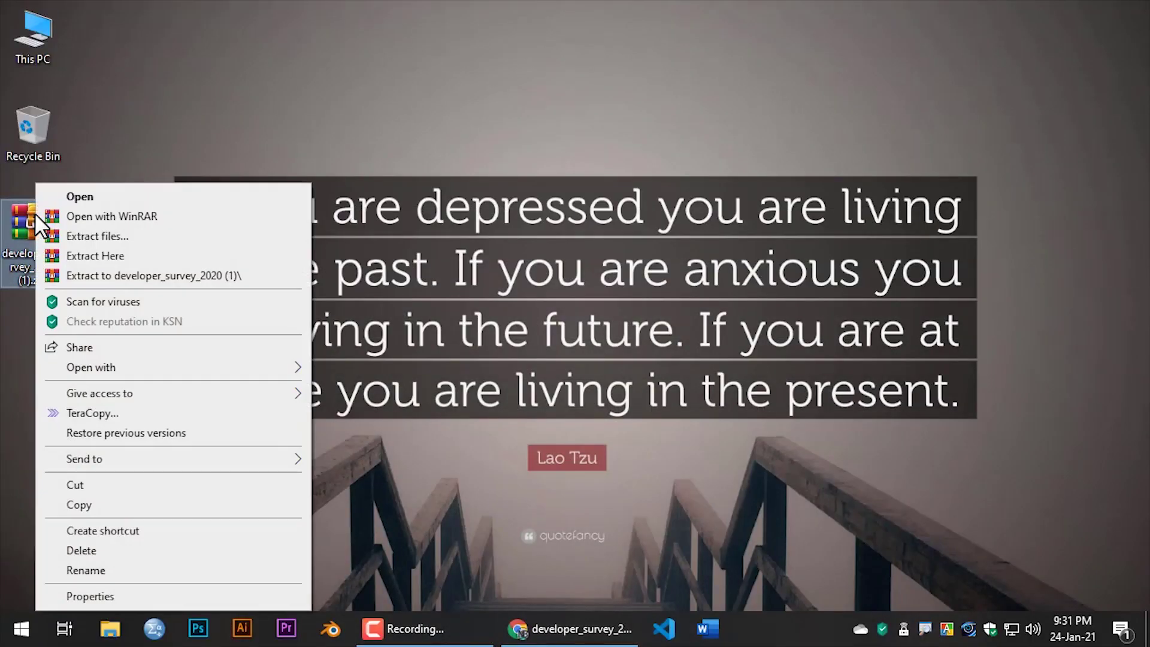
pyautogui.click(110, 256)
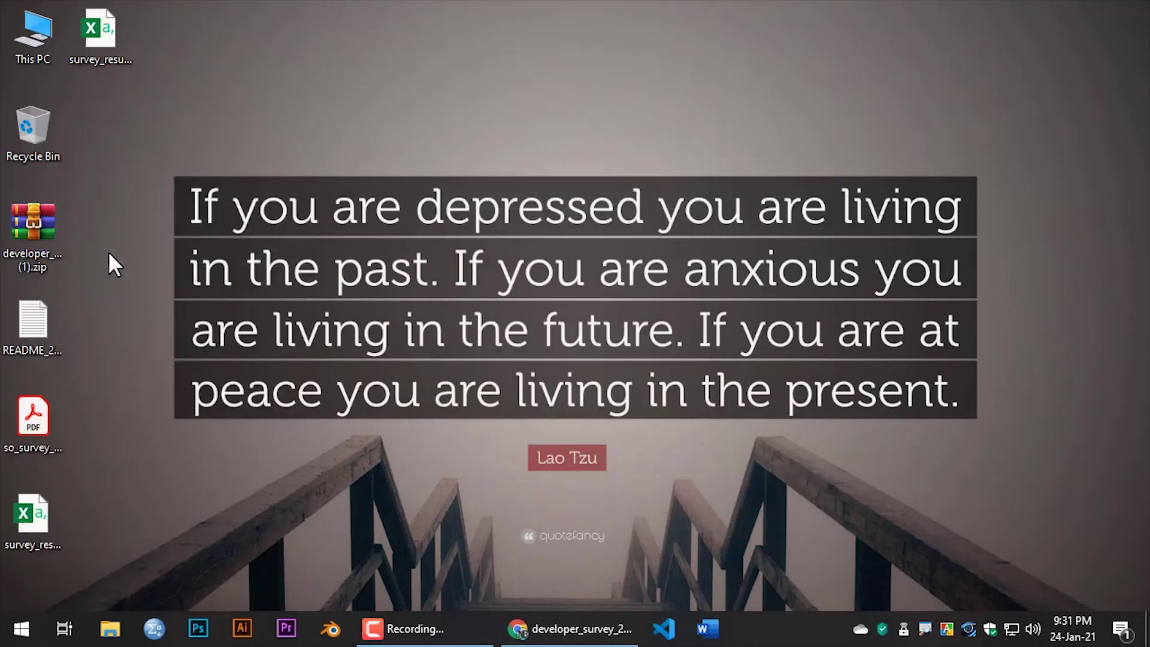
# Cut the four extracted files on the desktop: README_2020.txt, so_survey_2020.pdf, survey_results_public.csv and survey_results_schema.csv.
pyautogui.click(115, 43)
pyautogui.click(37, 333)
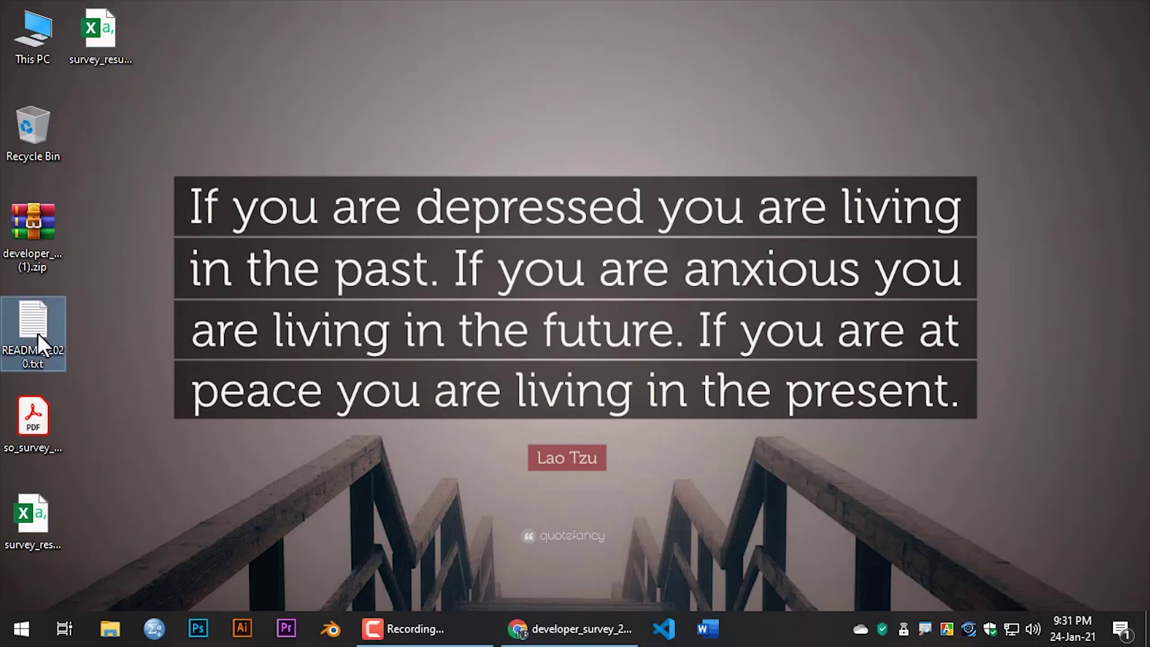
pyautogui.click(32, 415)
pyautogui.click(33, 519)
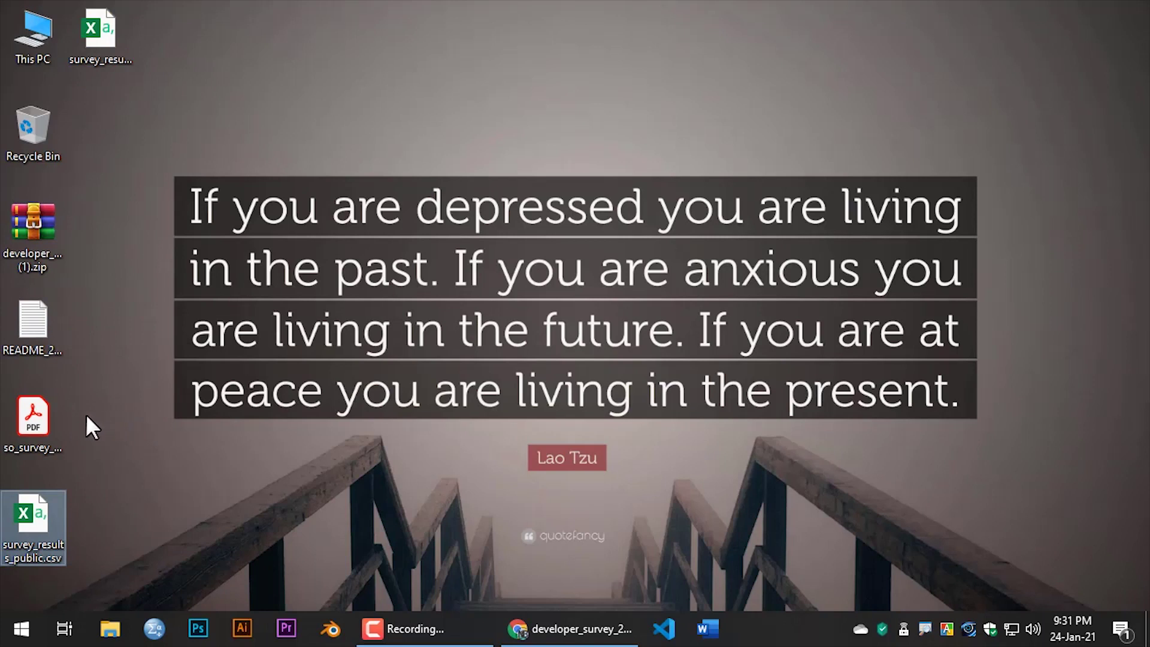
pyautogui.keyDown('ctrl'); pyautogui.click(46, 400); pyautogui.keyUp('ctrl')
pyautogui.keyDown('ctrl'); pyautogui.click(45, 341); pyautogui.keyUp('ctrl')
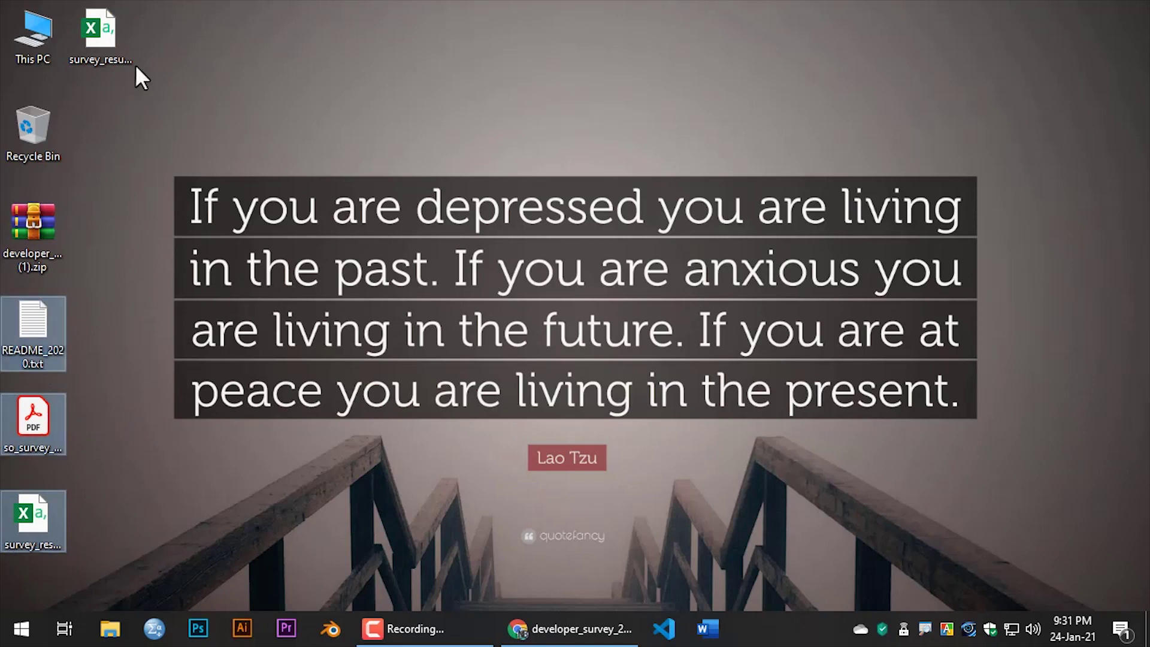
pyautogui.keyDown('ctrl'); pyautogui.click(113, 34); pyautogui.keyUp('ctrl')
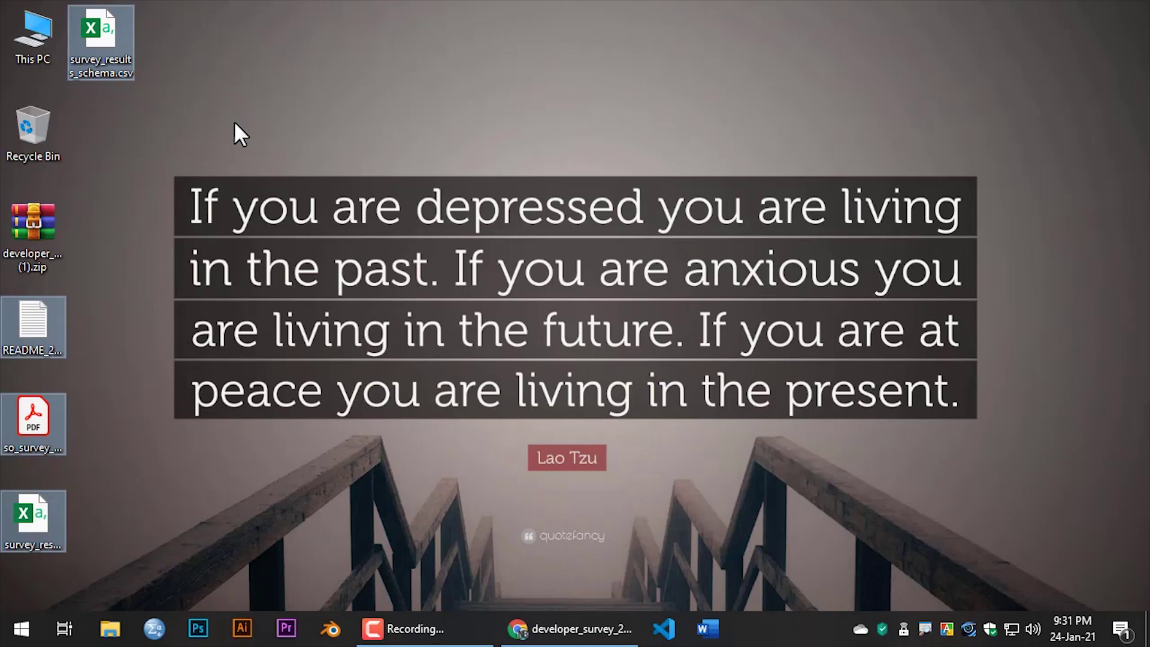
pyautogui.rightClick(120, 31)
pyautogui.click(185, 296)
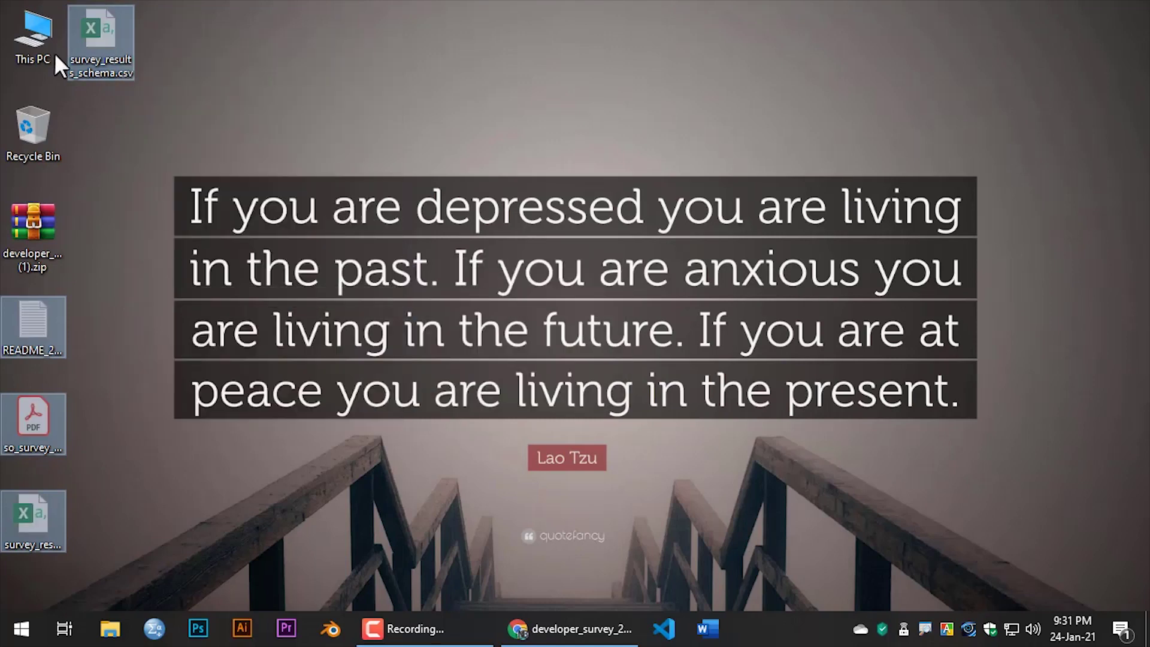
# Open the OneDrive > Python > Pandas folder in File Explorer and paste the cut survey files into it.
pyautogui.click(40, 43)
pyautogui.doubleClick(39, 43)
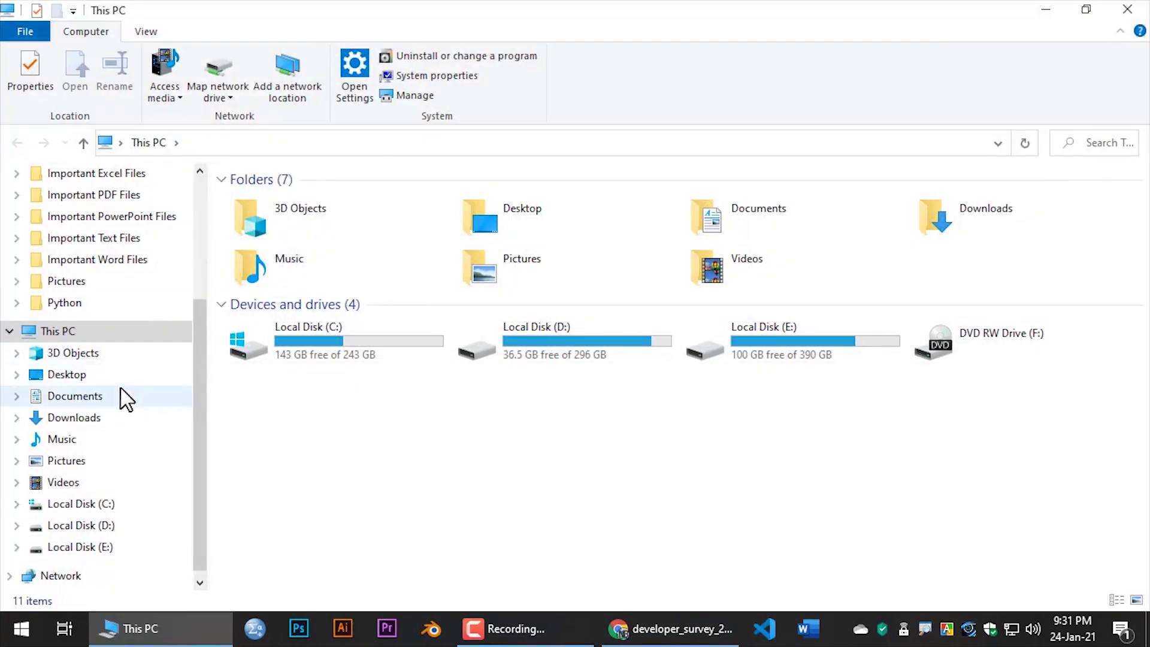
pyautogui.scroll(3, 84, 327)
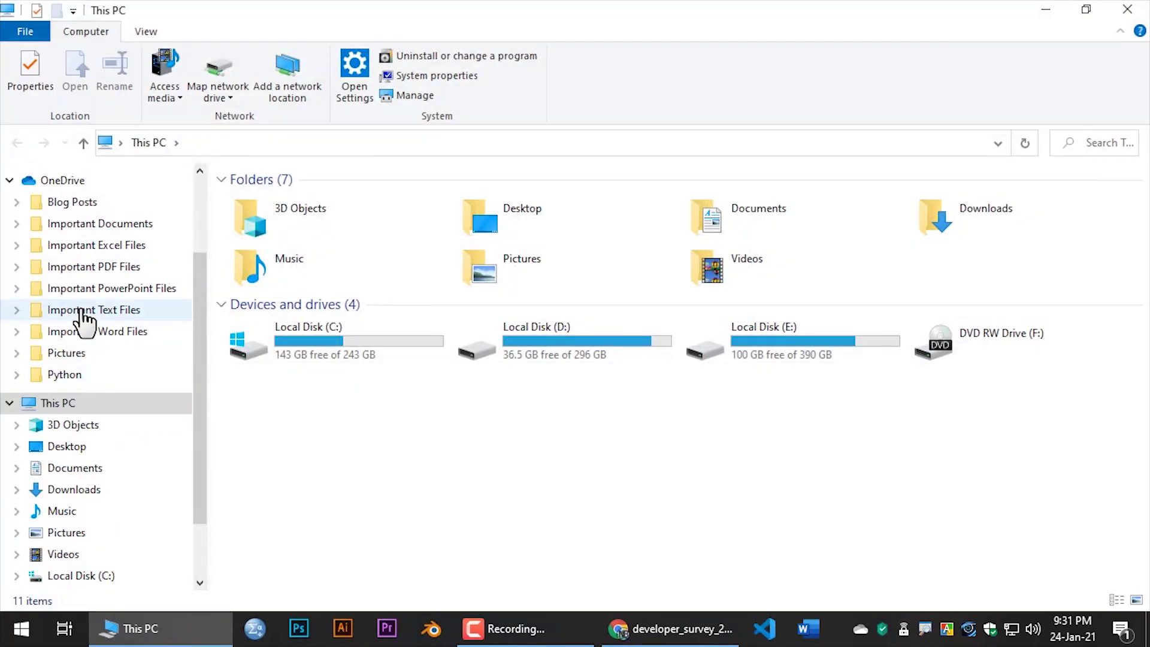
pyautogui.click(79, 183)
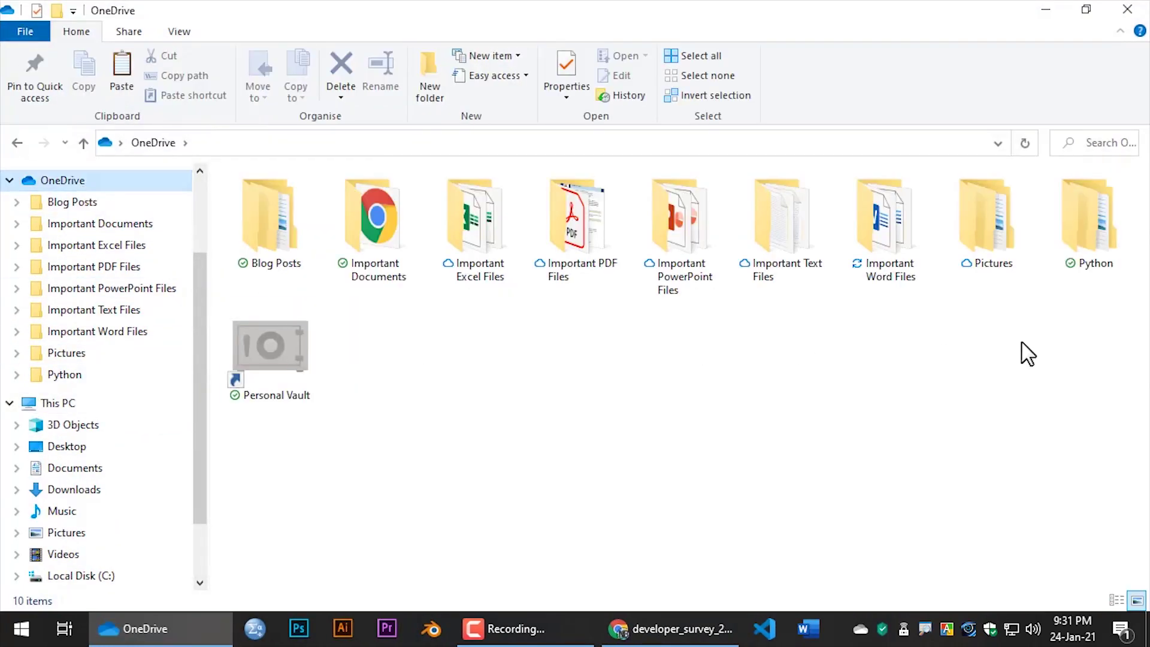
pyautogui.doubleClick(1085, 235)
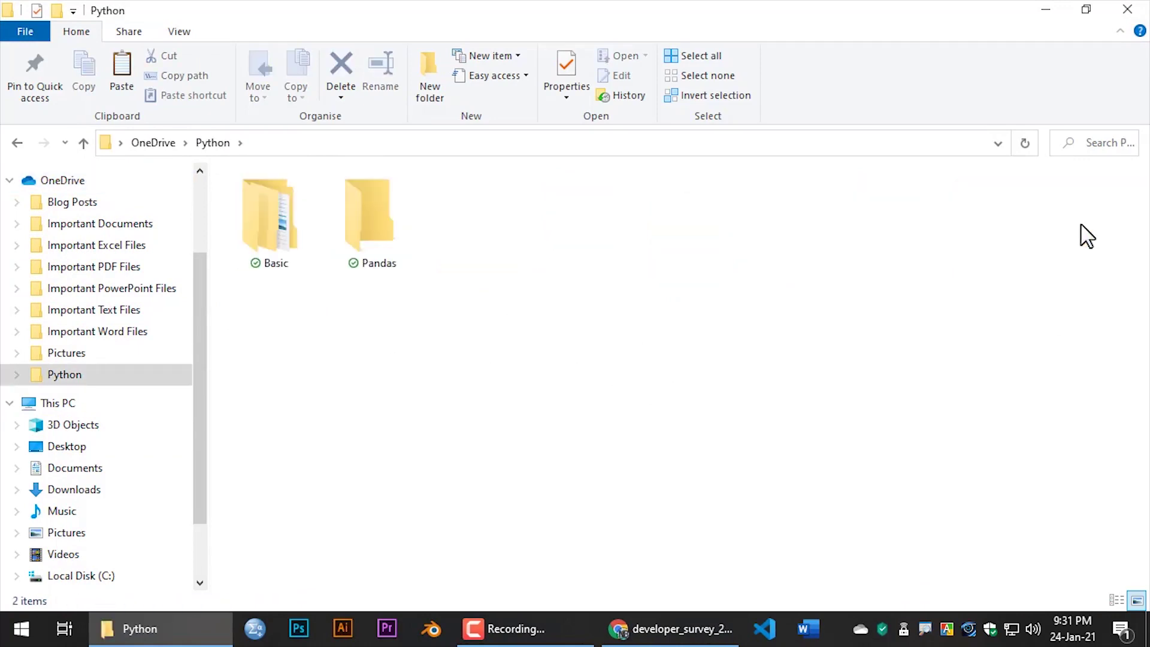
pyautogui.doubleClick(367, 244)
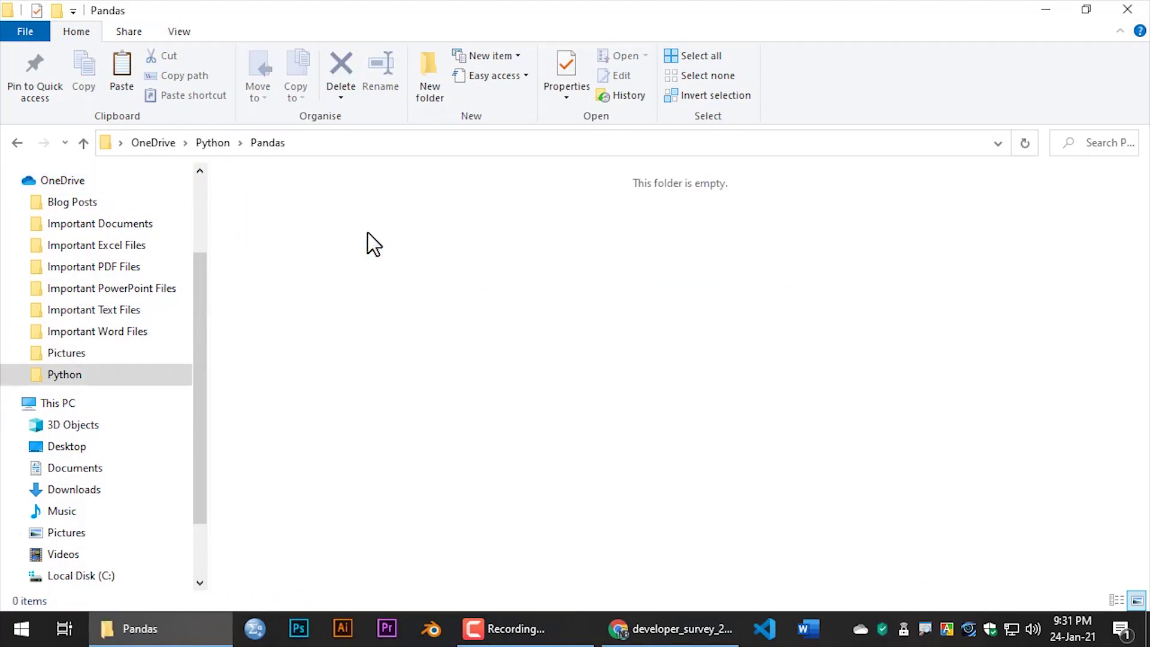
pyautogui.rightClick(424, 290)
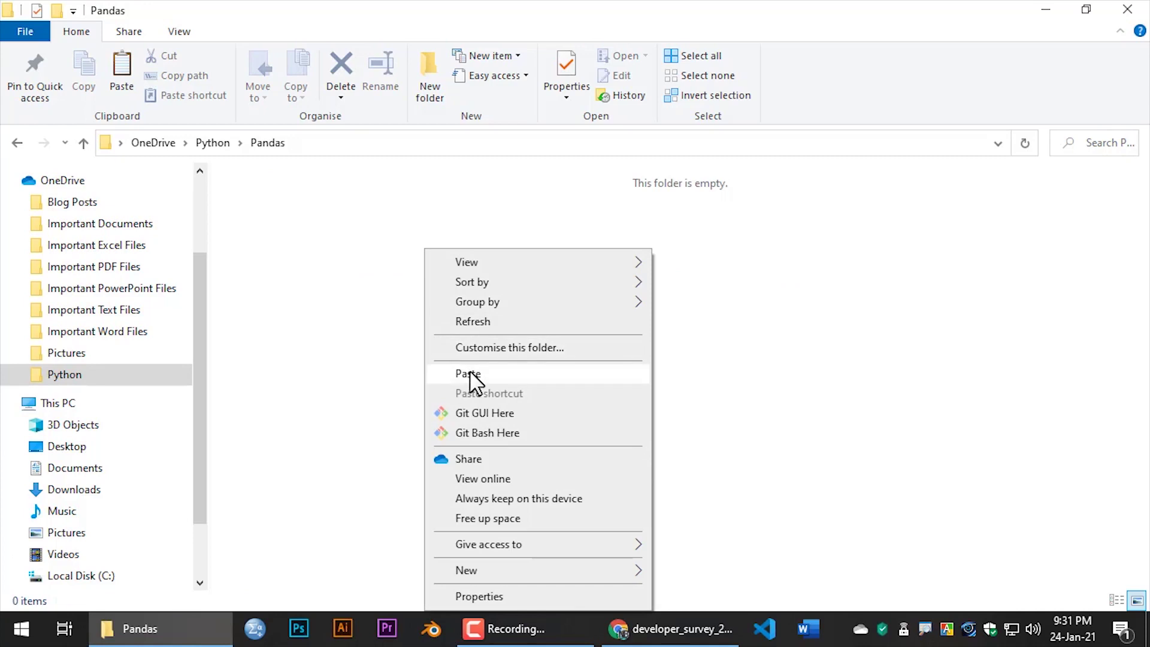
pyautogui.click(471, 373)
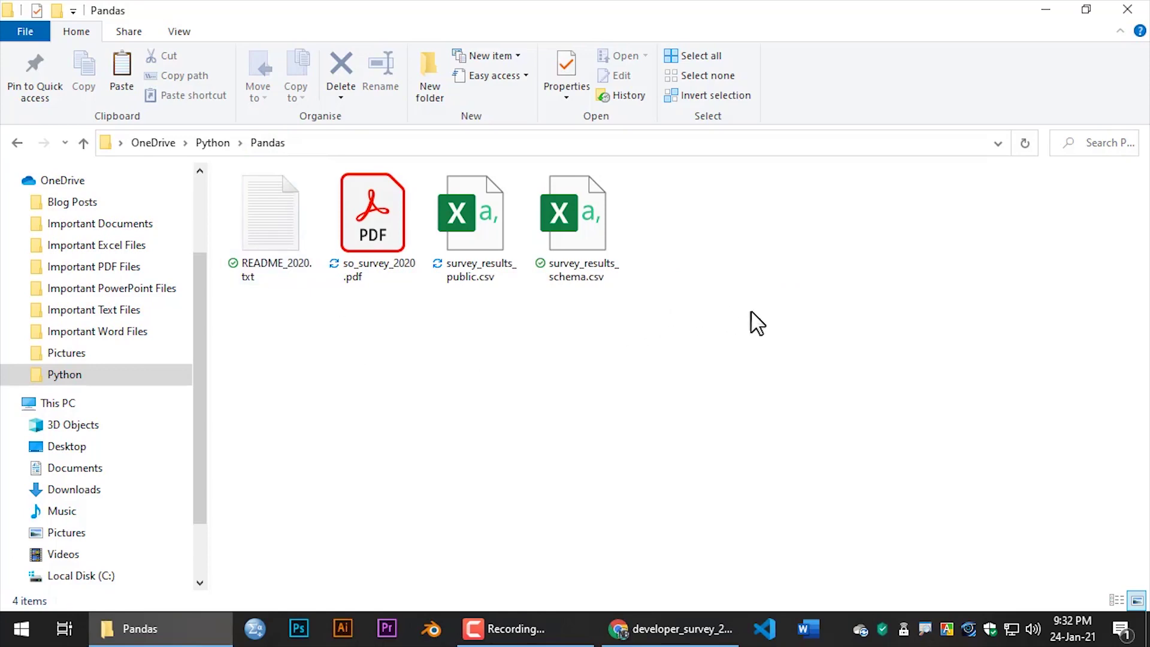
# Return to the desktop and permanently delete developer_survey_2020 (1).zip.
pyautogui.moveTo(756, 312); pyautogui.dragTo(282, 231)
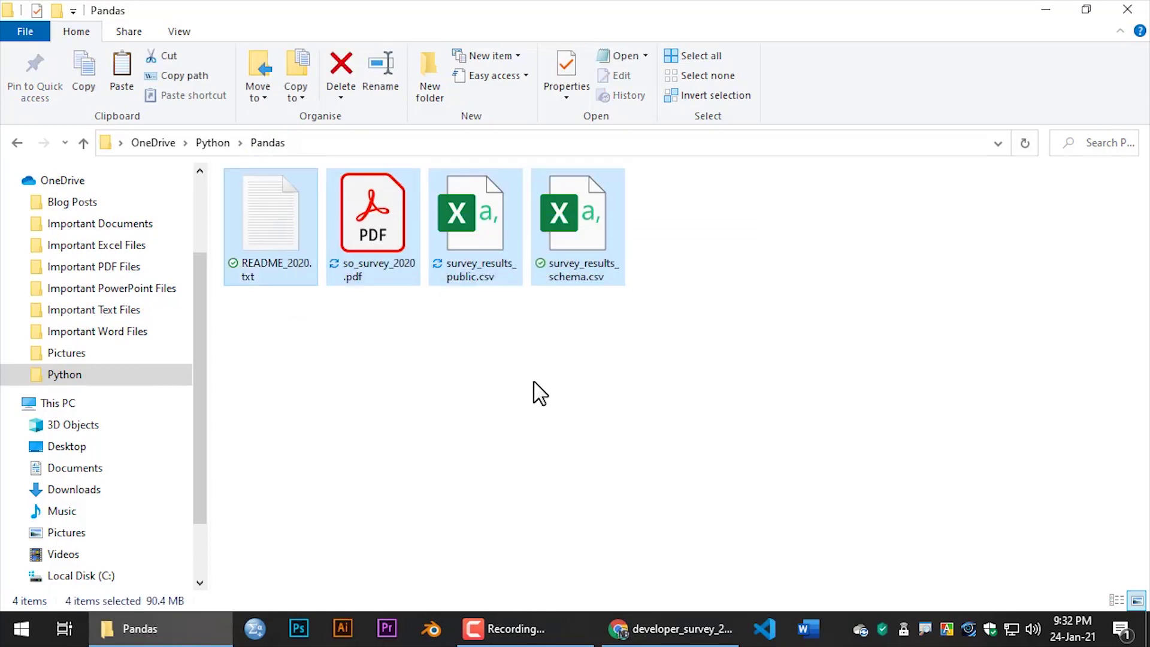
pyautogui.click(915, 214)
pyautogui.click(1045, 10)
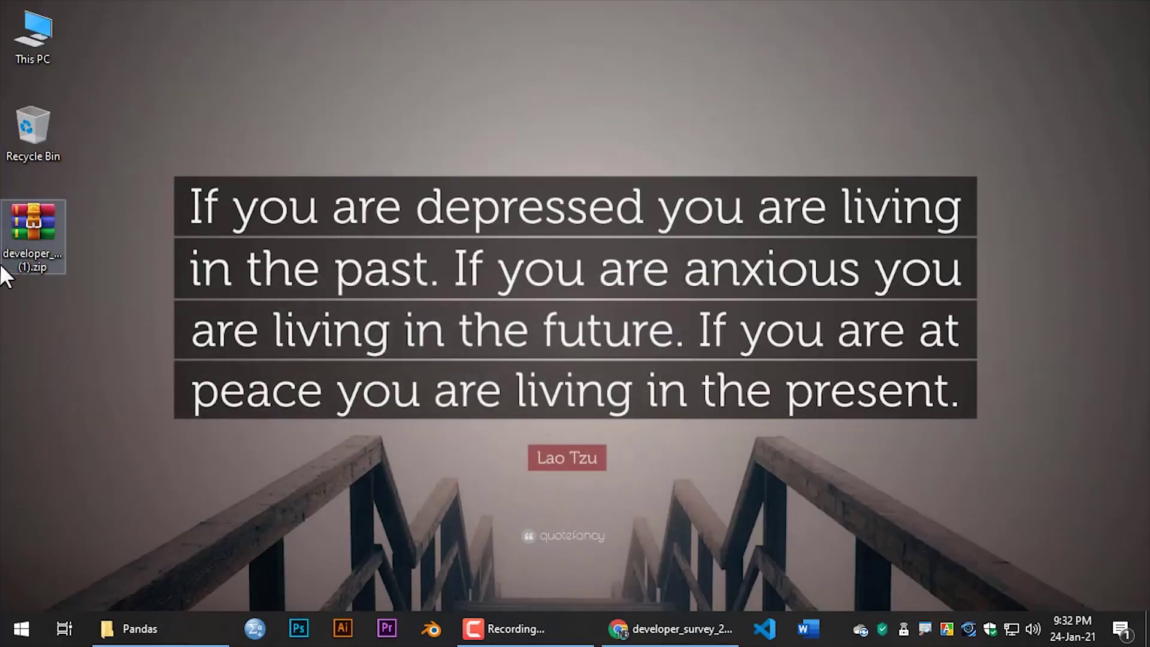
pyautogui.click(17, 228)
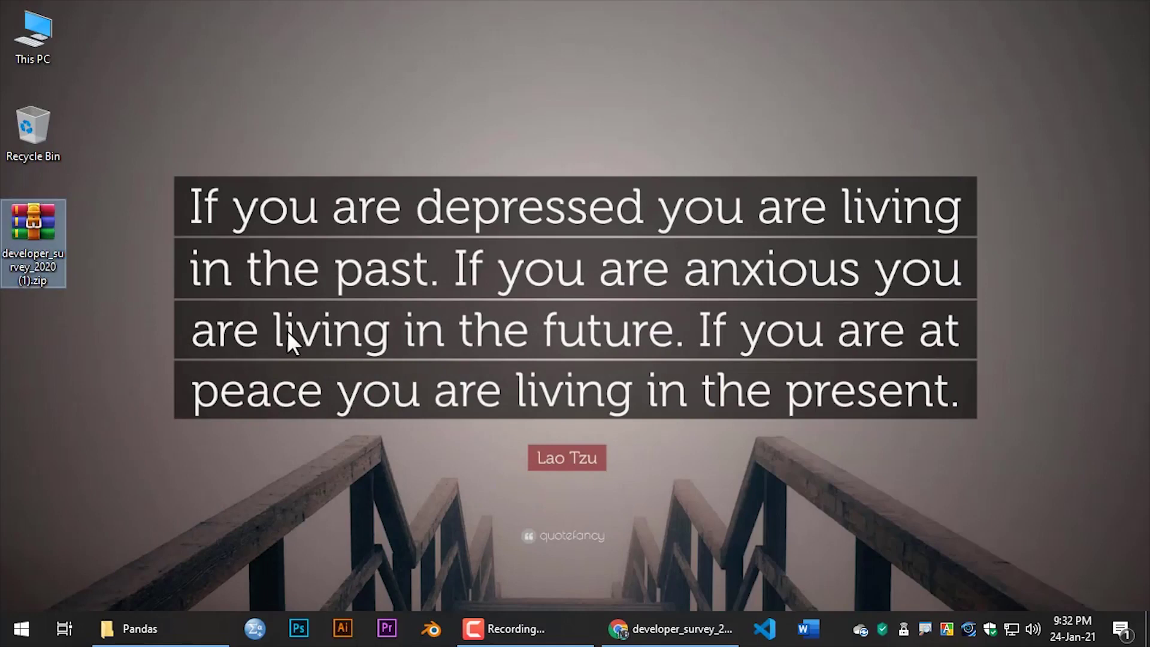
pyautogui.hotkey('shift', 'Delete')
pyautogui.click(646, 387)
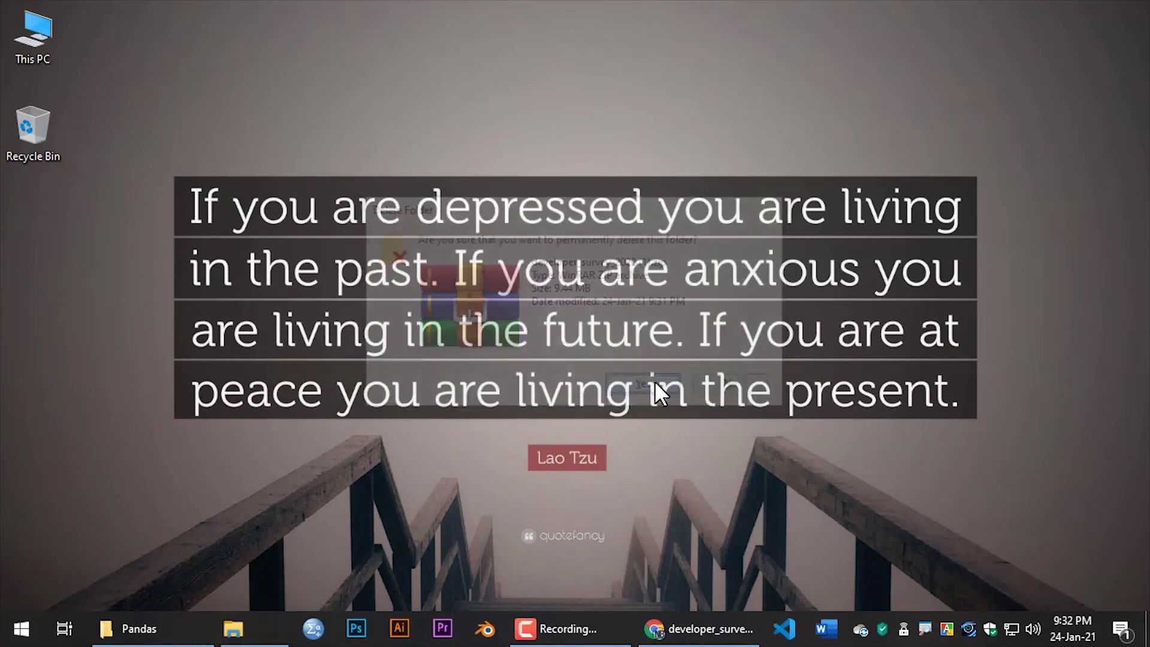
# Go back to the Pandas folder and create a new subfolder named data.
pyautogui.click(139, 628)
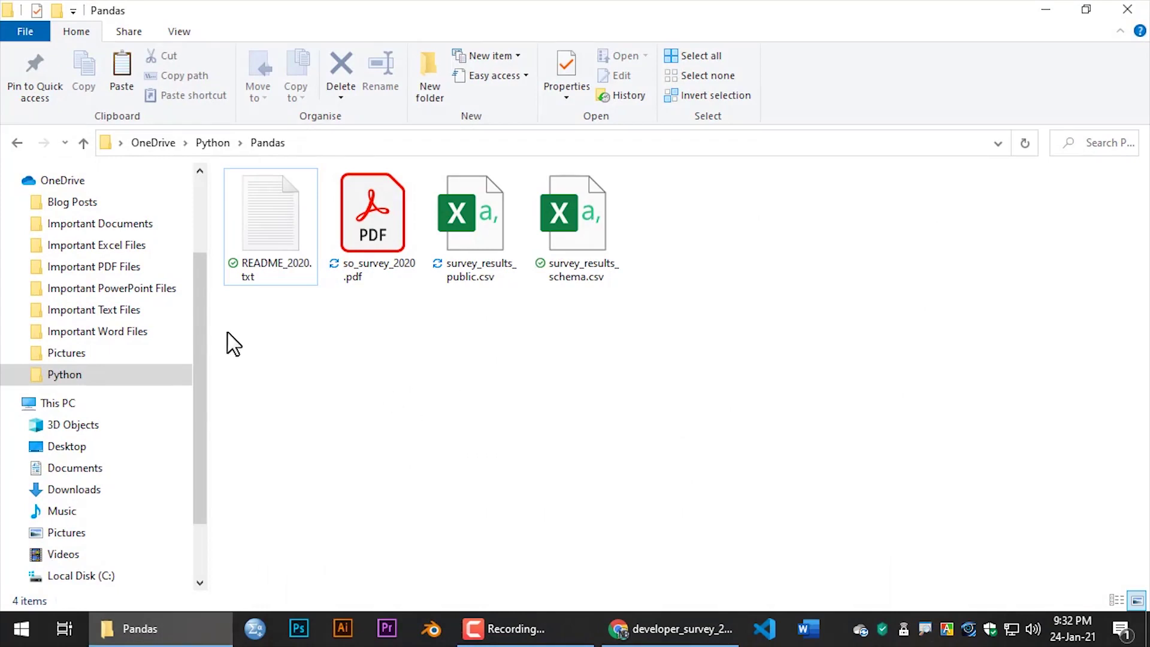
pyautogui.moveTo(692, 329); pyautogui.dragTo(359, 258)
pyautogui.click(479, 332)
pyautogui.hotkey('ctrl', 'shift', 'n')
pyautogui.write('data')
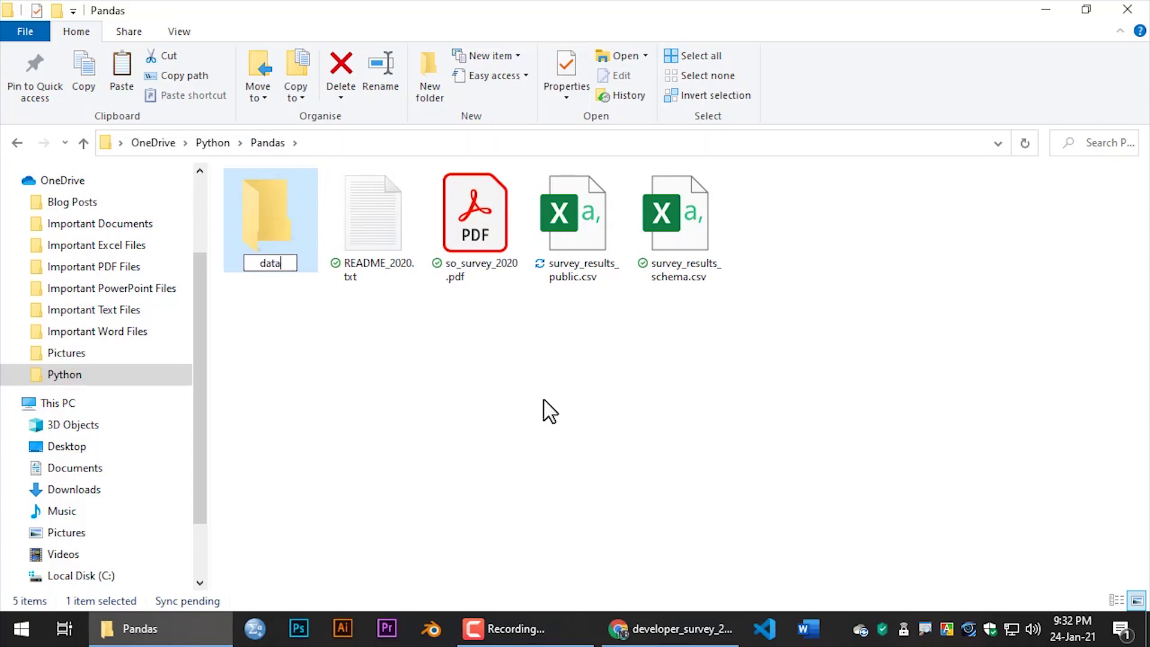
pyautogui.click(550, 412)
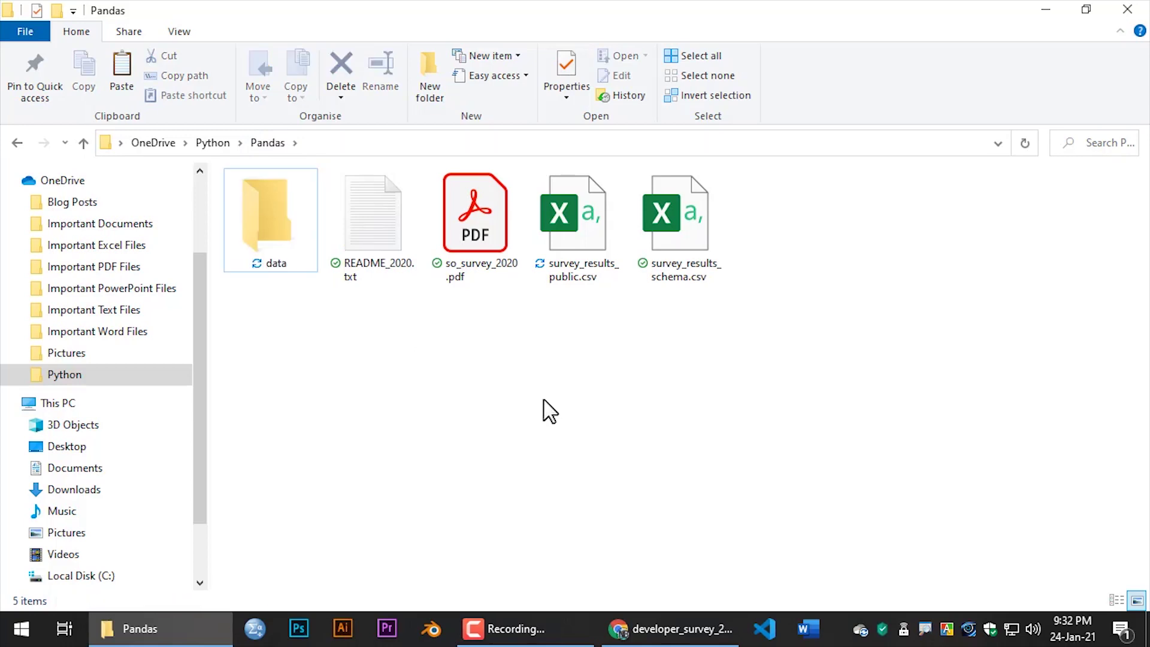
# Move the README, the survey PDF and both CSV files into the data folder, and open that folder.
pyautogui.moveTo(806, 343); pyautogui.dragTo(393, 207)
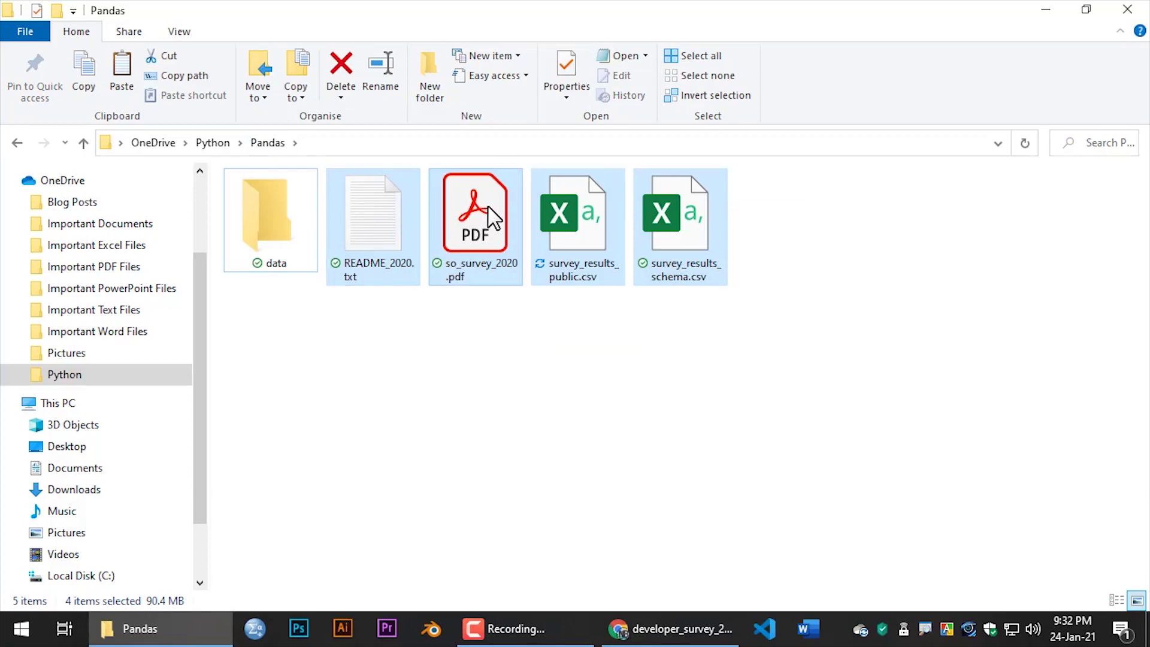
pyautogui.moveTo(475, 218); pyautogui.dragTo(295, 267)
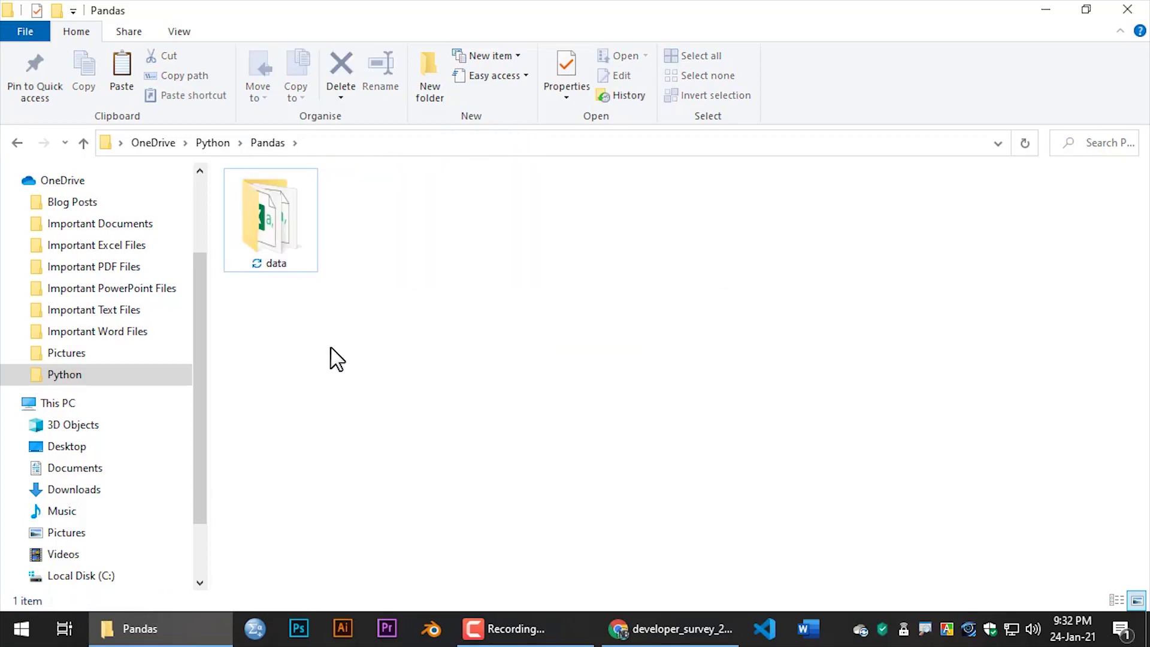
pyautogui.doubleClick(270, 210)
pyautogui.click(1136, 601)
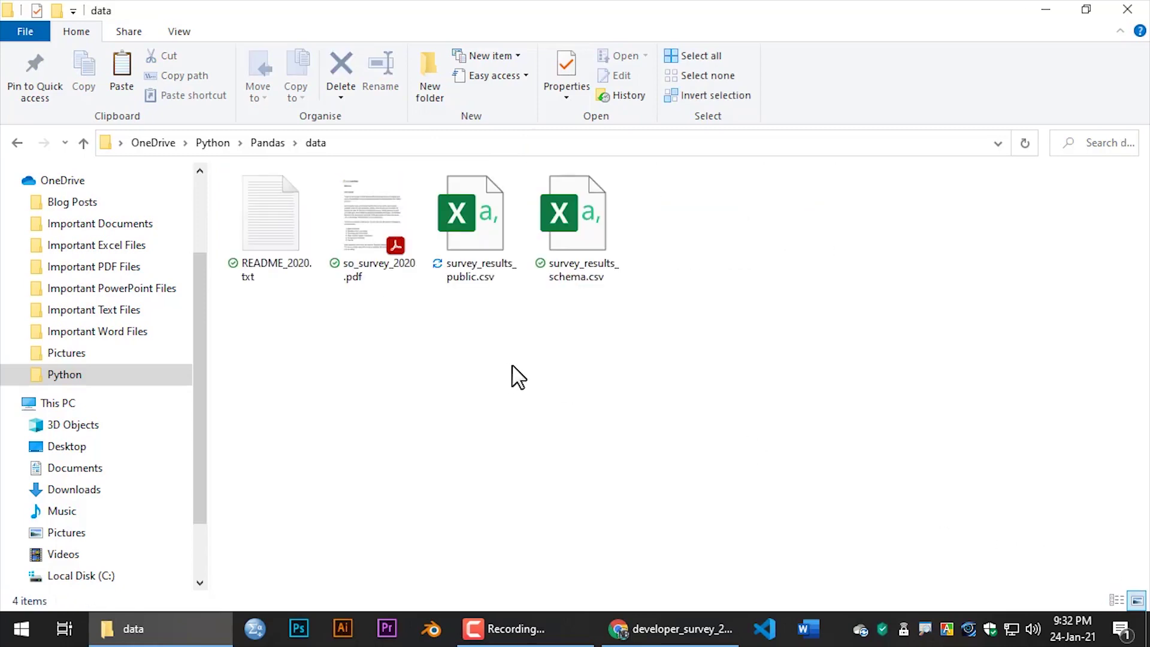
# Open README_2020.txt from the data folder in Notepad and maximize its window.
pyautogui.moveTo(689, 312); pyautogui.dragTo(303, 223)
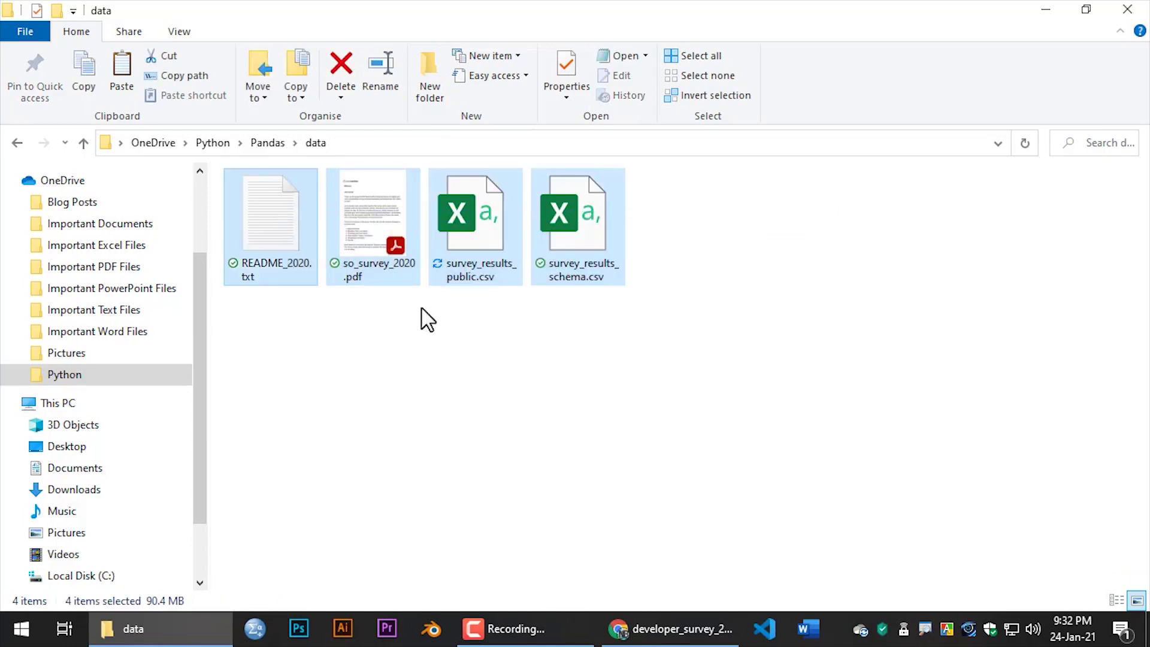
pyautogui.click(453, 346)
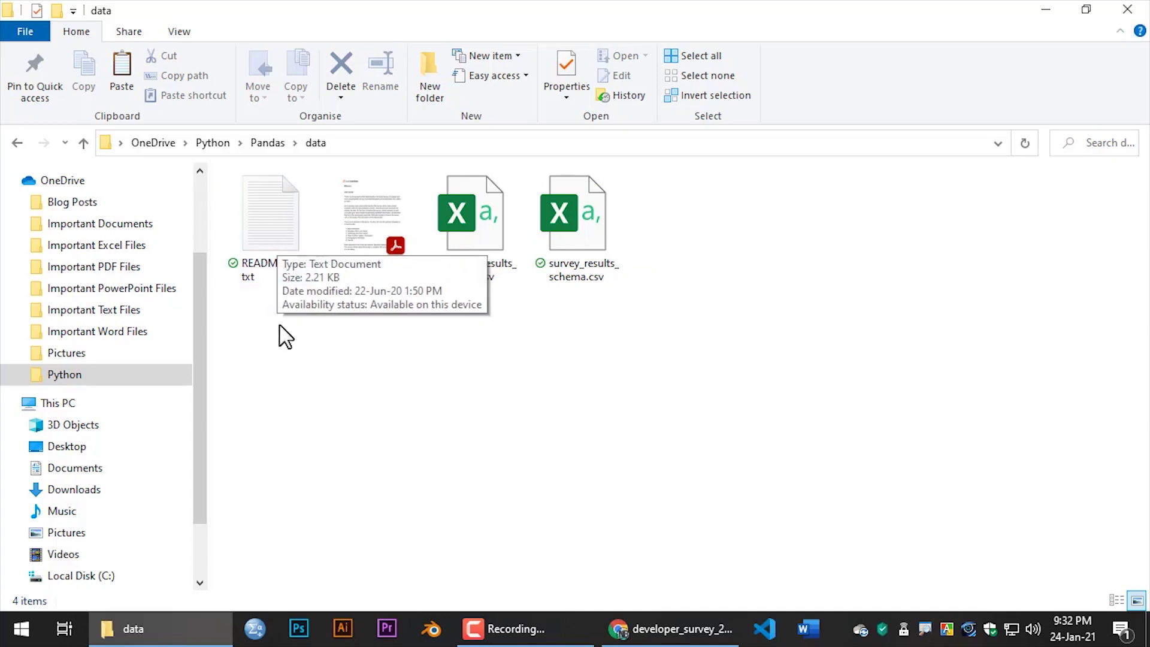
pyautogui.doubleClick(270, 218)
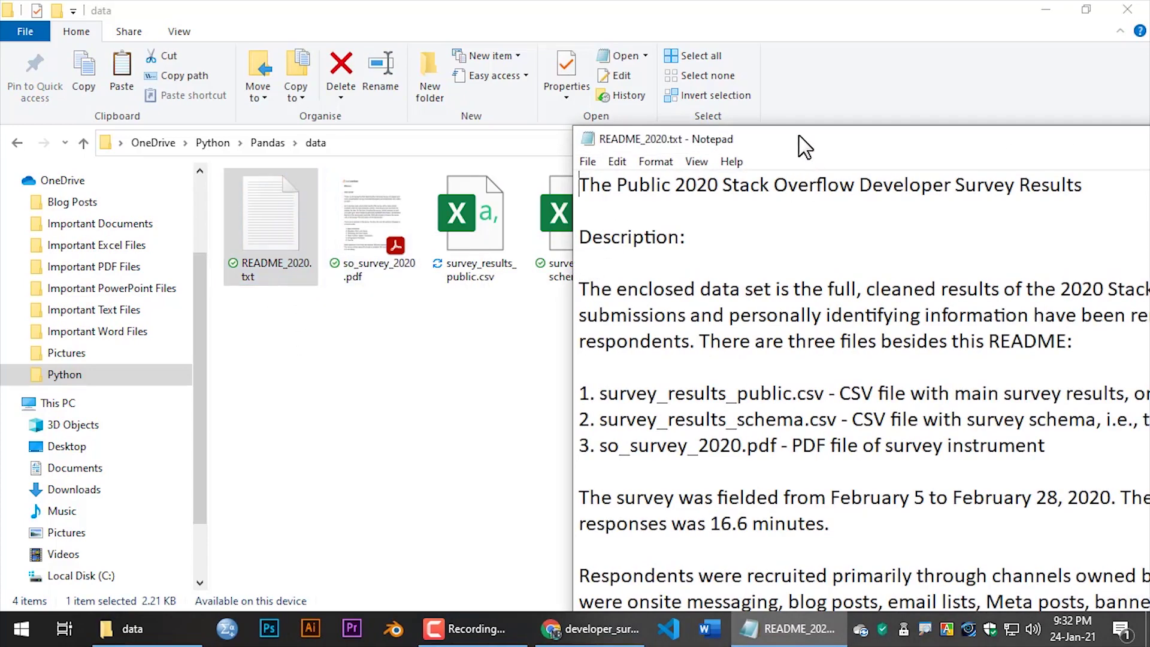
pyautogui.doubleClick(798, 136)
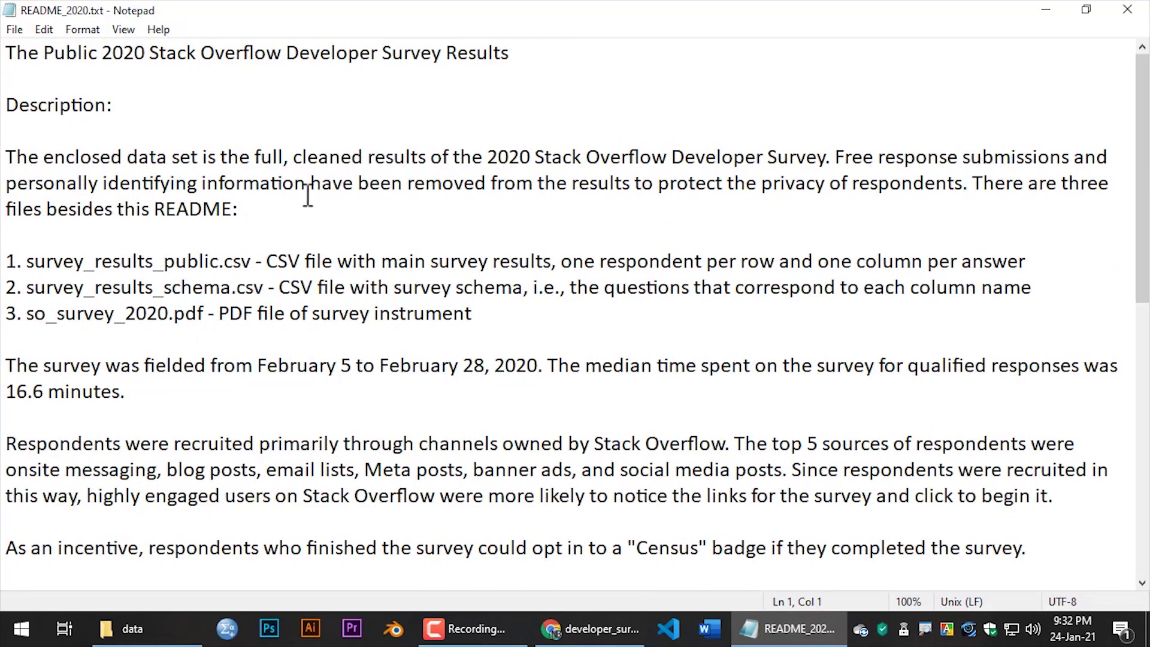
# Read through README_2020.txt, examining the data set description, the list of three survey files and the legal notes.
pyautogui.moveTo(275, 216); pyautogui.dragTo(10, 158)
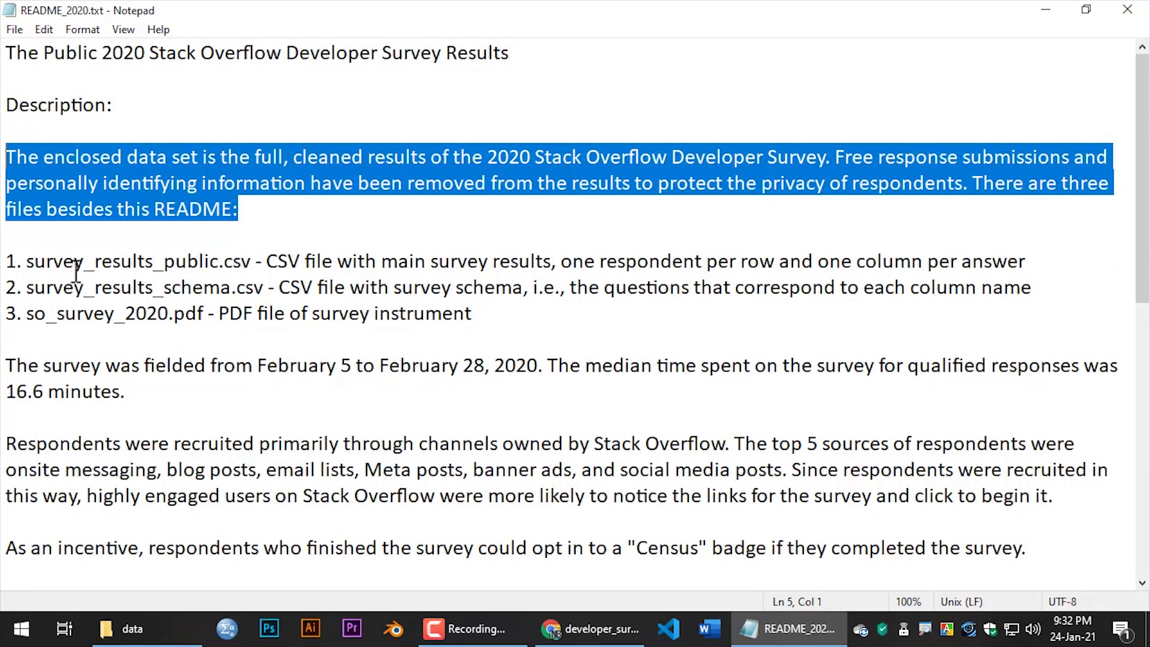
pyautogui.moveTo(35, 261); pyautogui.dragTo(238, 262)
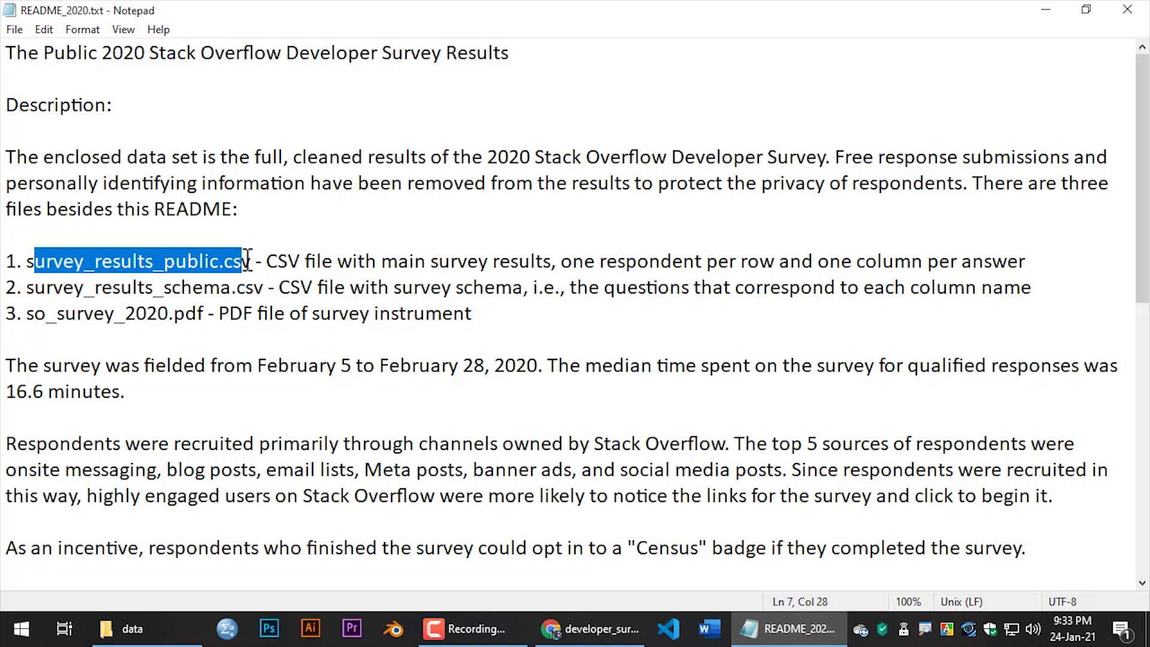
pyautogui.moveTo(30, 288); pyautogui.dragTo(257, 290)
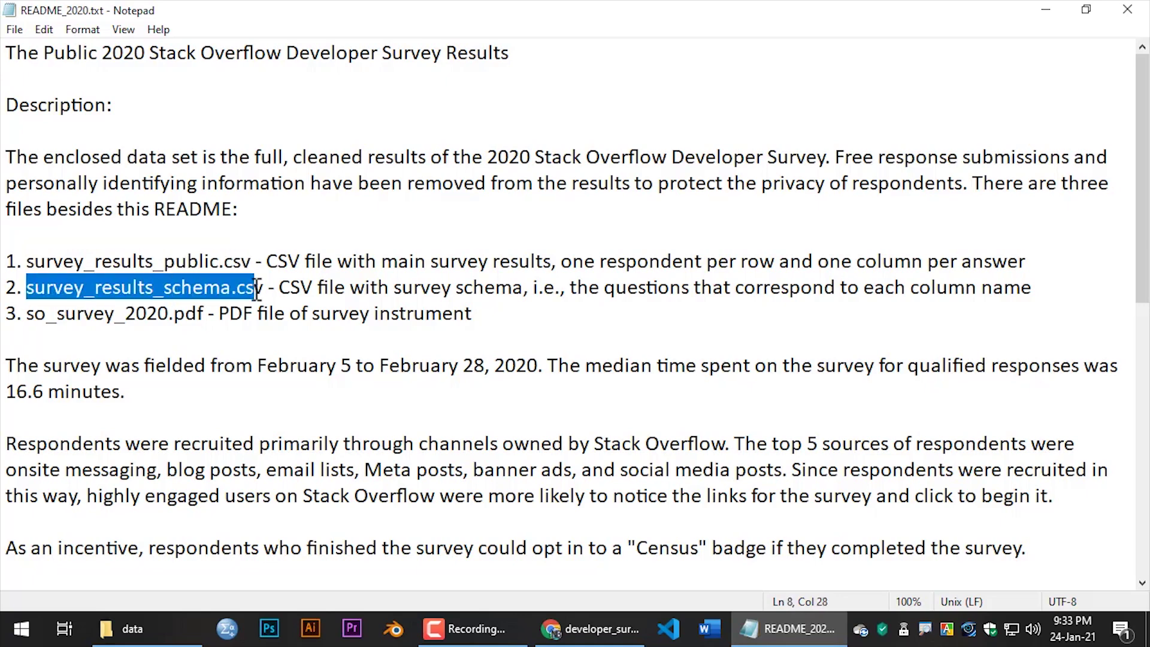
pyautogui.moveTo(35, 314); pyautogui.dragTo(197, 313)
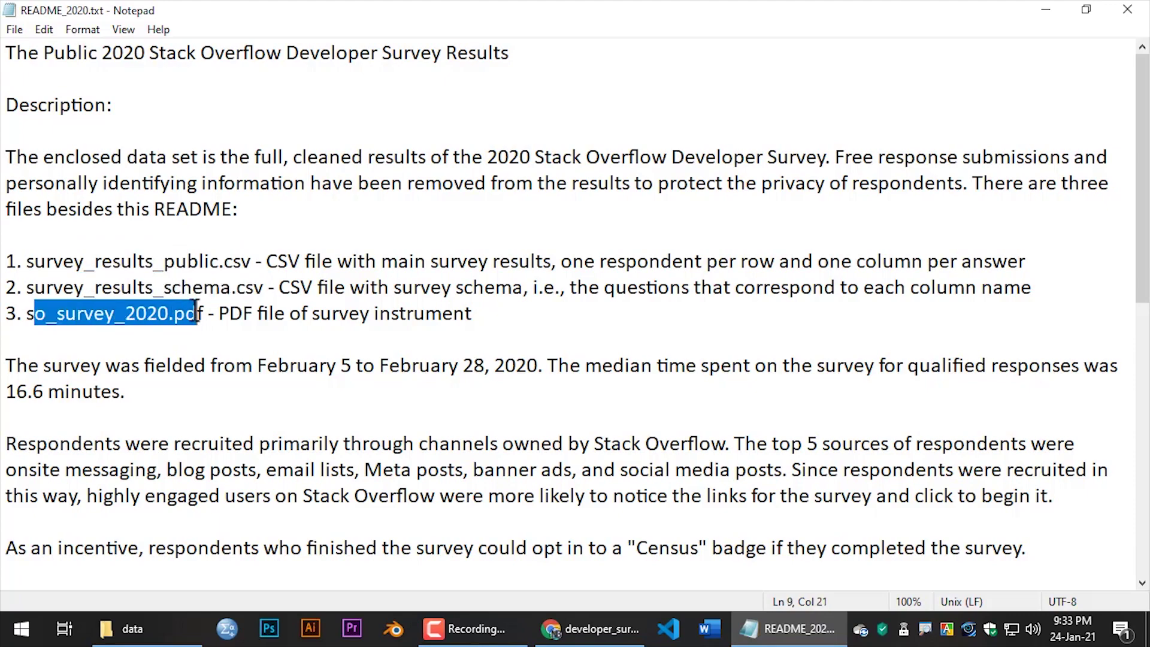
pyautogui.scroll(-2, 321, 451)
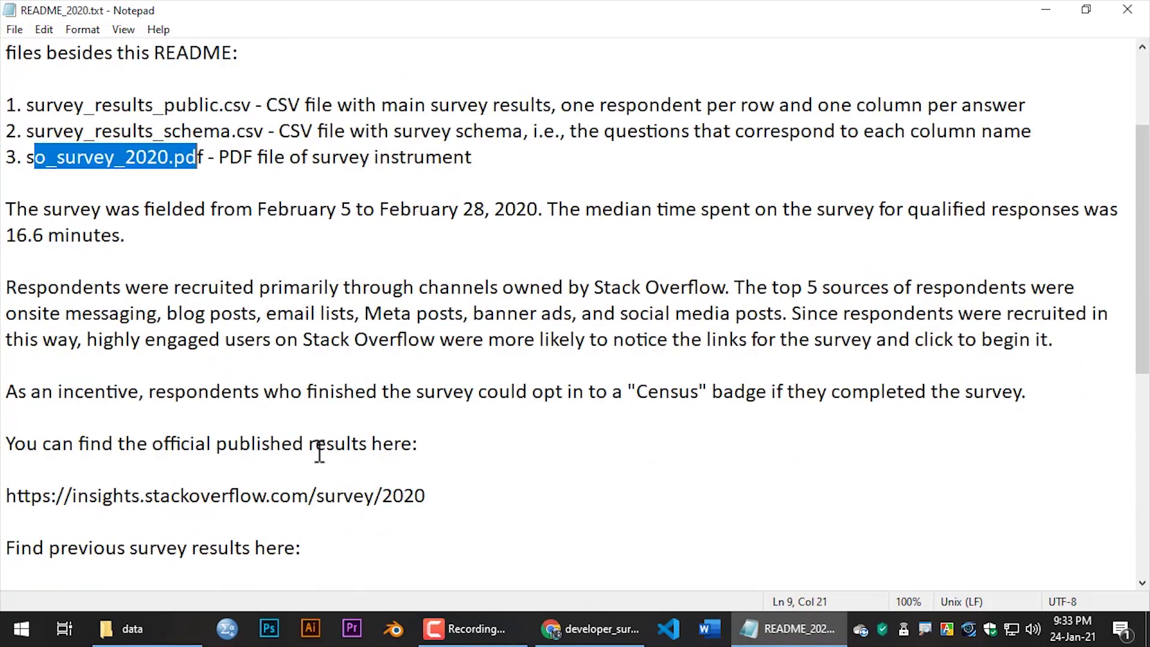
pyautogui.scroll(-3, 315, 449)
pyautogui.scroll(-3, 314, 448)
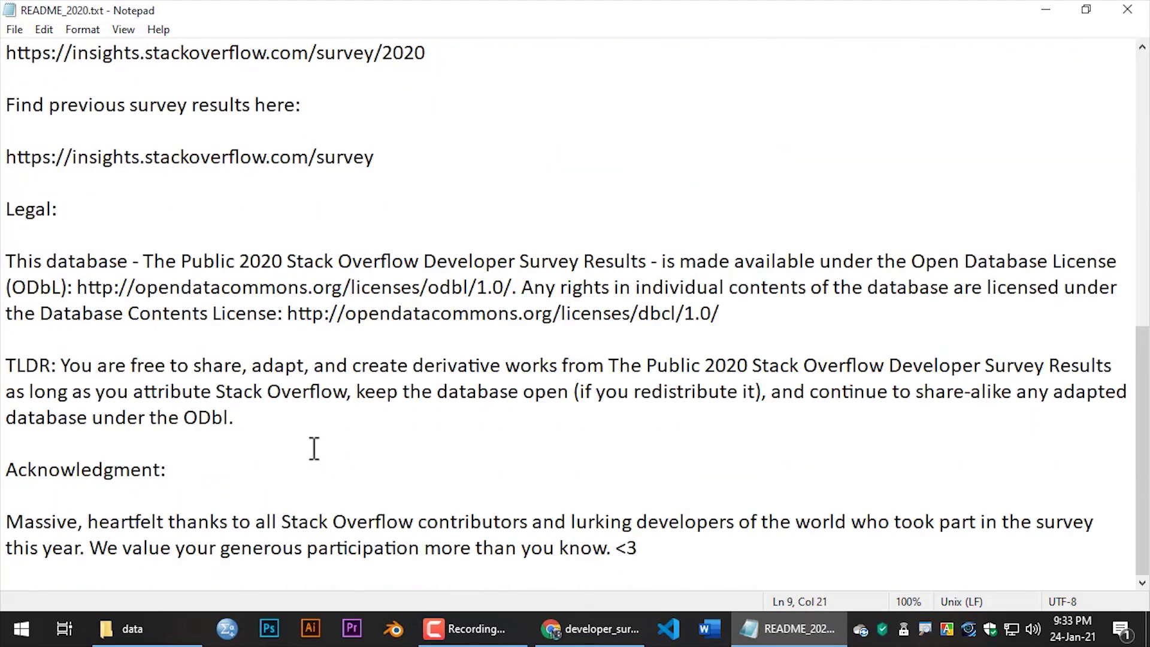
pyautogui.scroll(8, 313, 450)
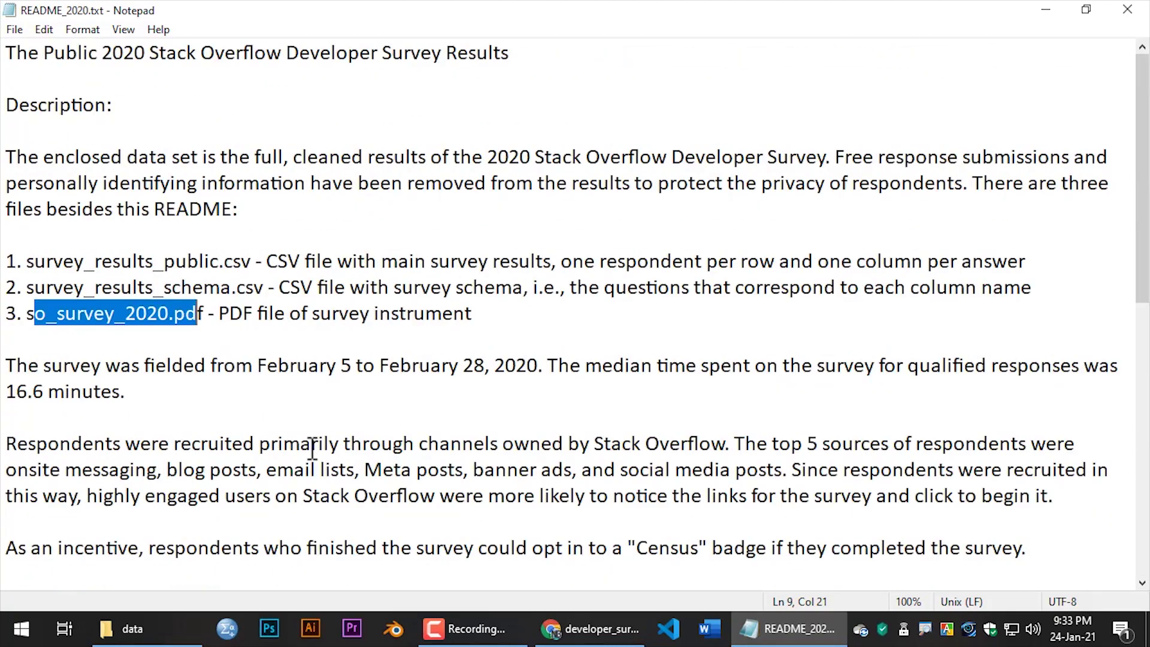
pyautogui.click(482, 314)
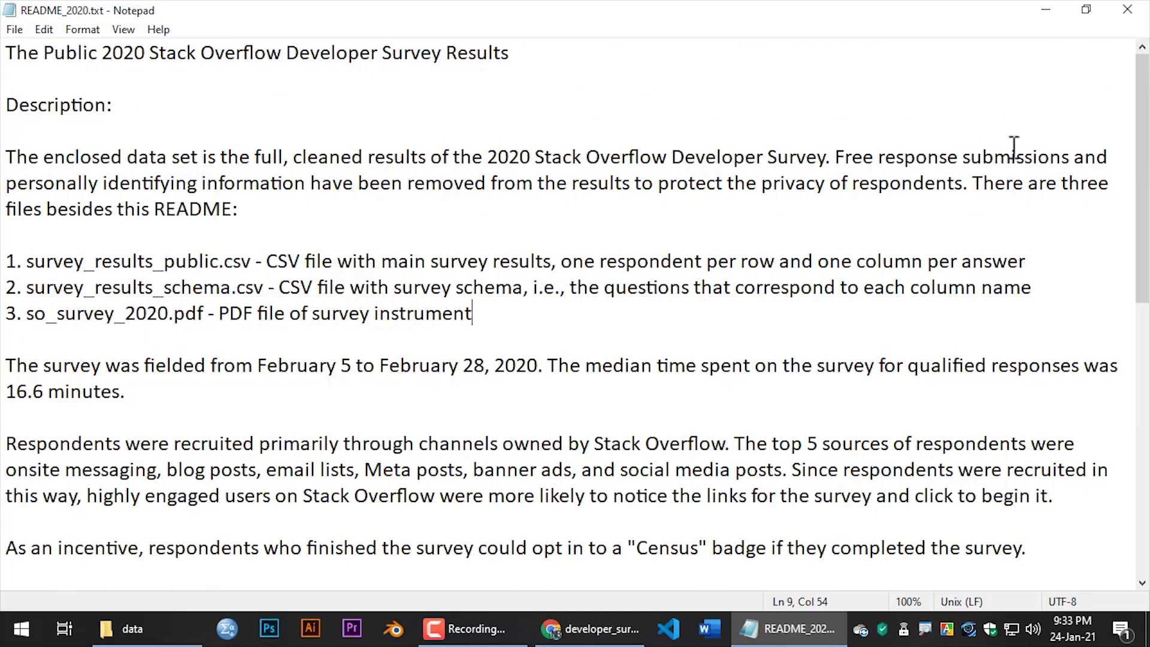
# Close the README and permanently delete README_2020.txt from the data folder.
pyautogui.click(1127, 9)
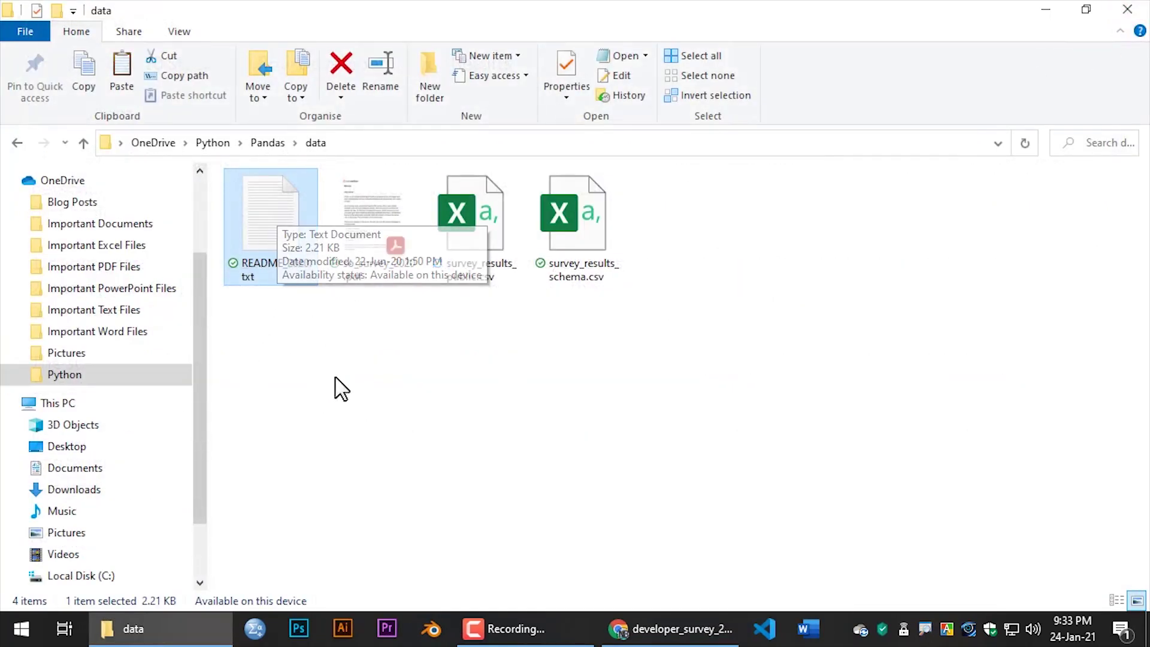
pyautogui.hotkey('shift', 'Delete')
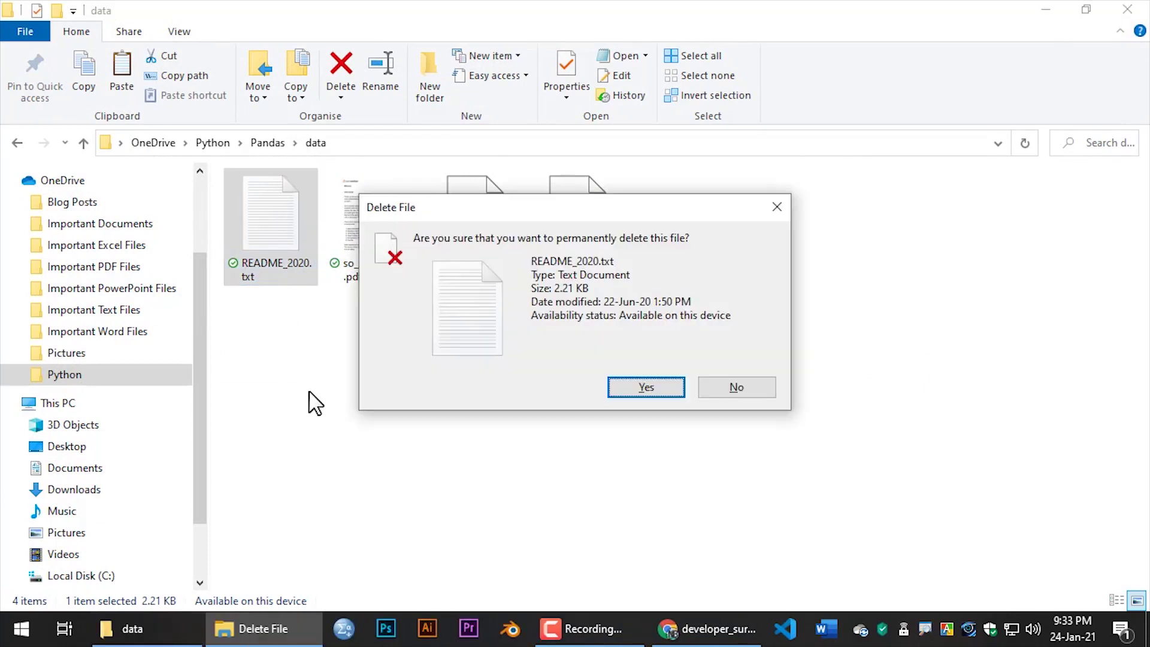
pyautogui.press('Return')
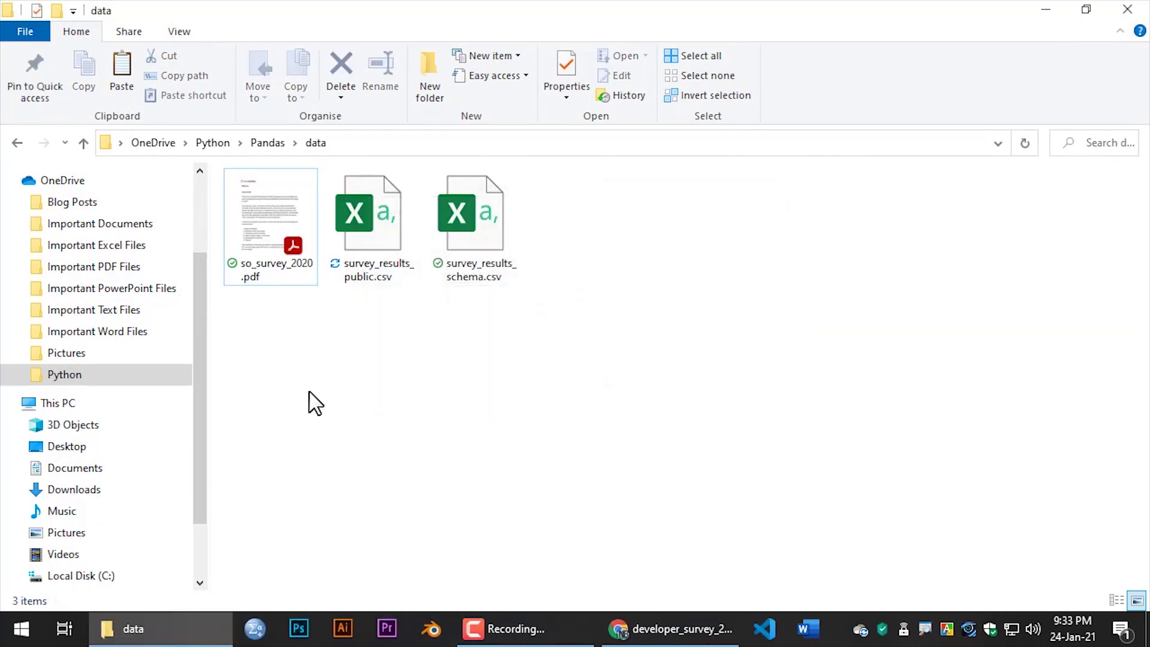
# Open so_survey_2020.pdf in Adobe Acrobat Reader and collapse the tools pane to widen the page.
pyautogui.press('Down')
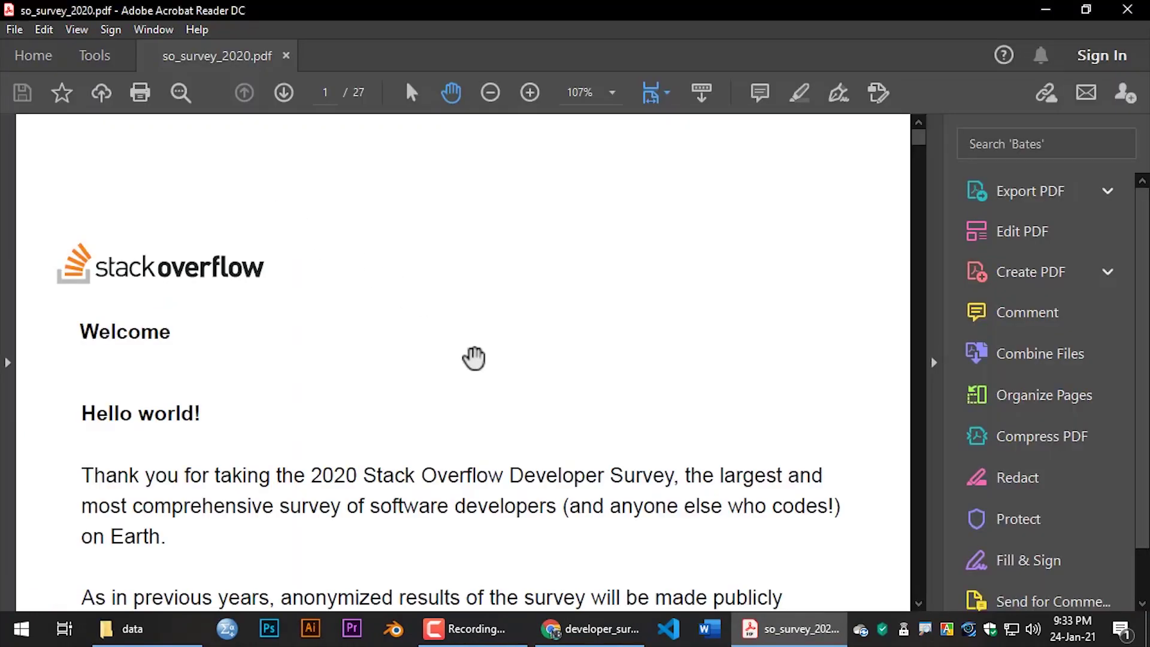
pyautogui.click(934, 363)
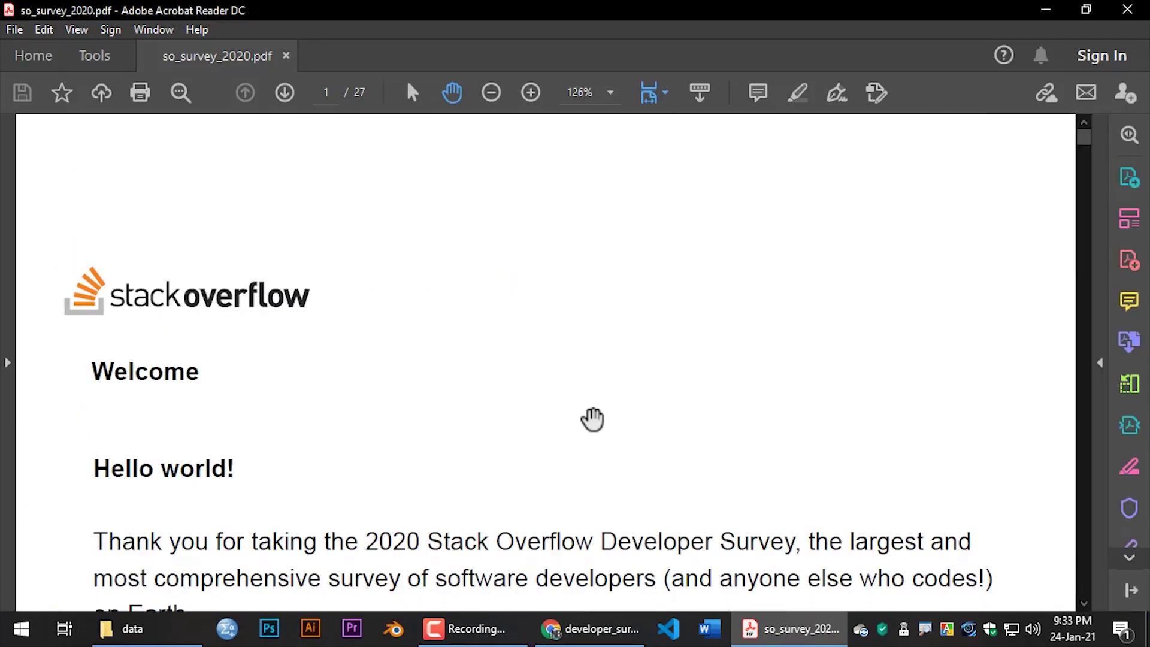
# Read the survey PDF from the welcome page through the developer, hobby, employment status and Location questions, and close it.
pyautogui.scroll(-10, 593, 417)
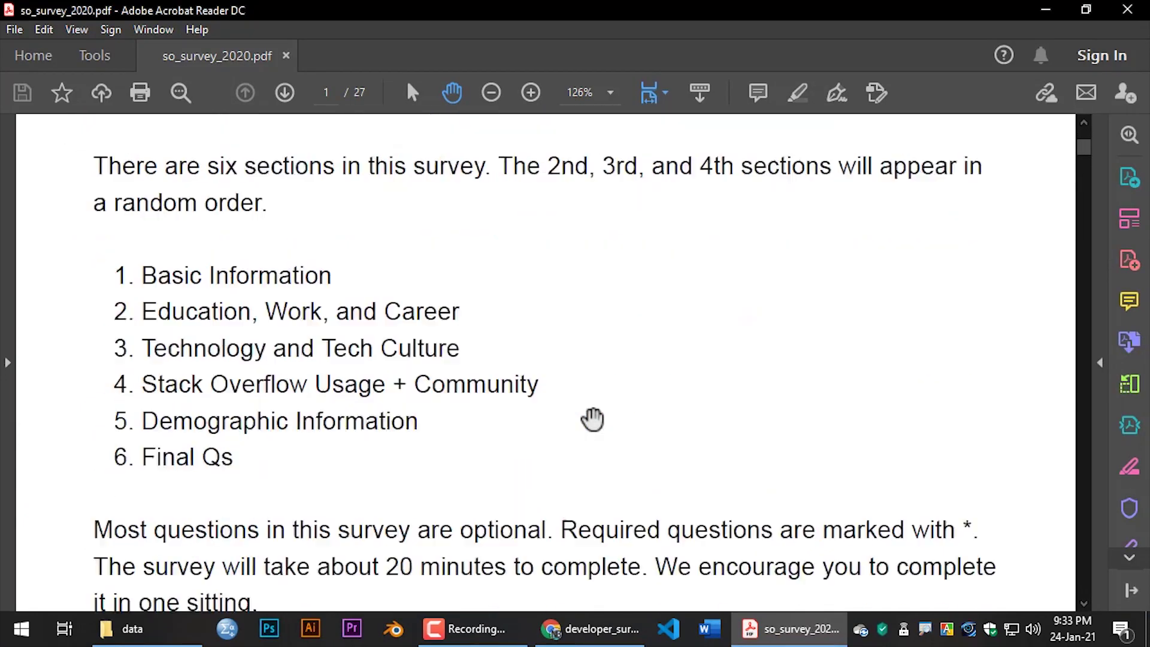
pyautogui.scroll(-12, 593, 418)
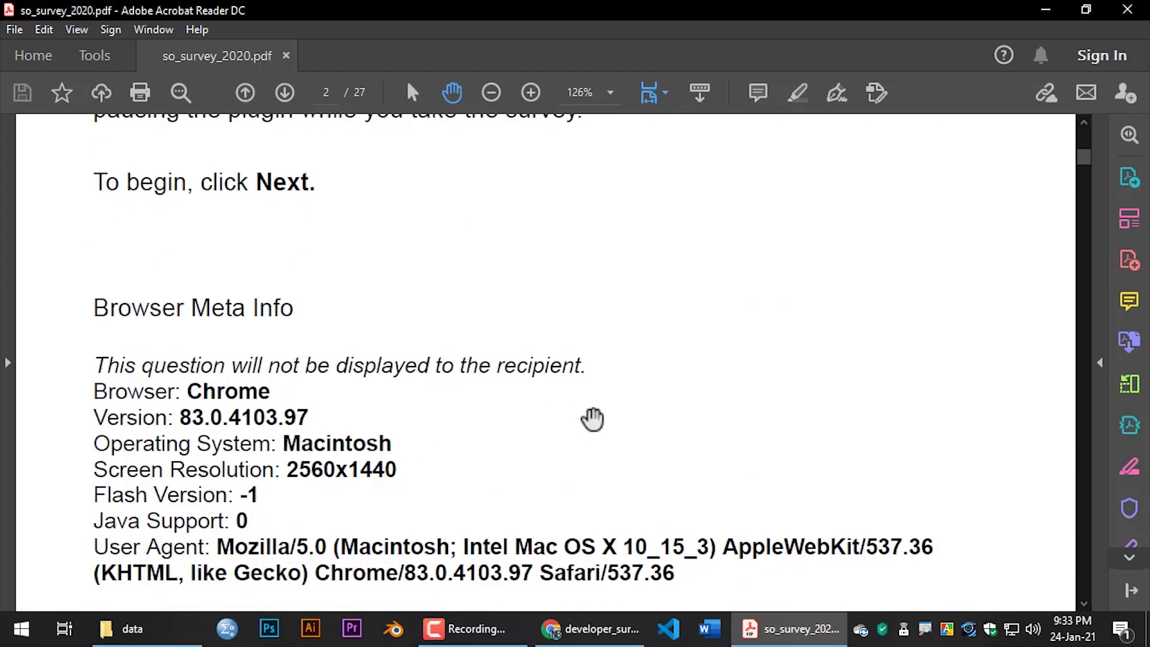
pyautogui.scroll(-8, 593, 417)
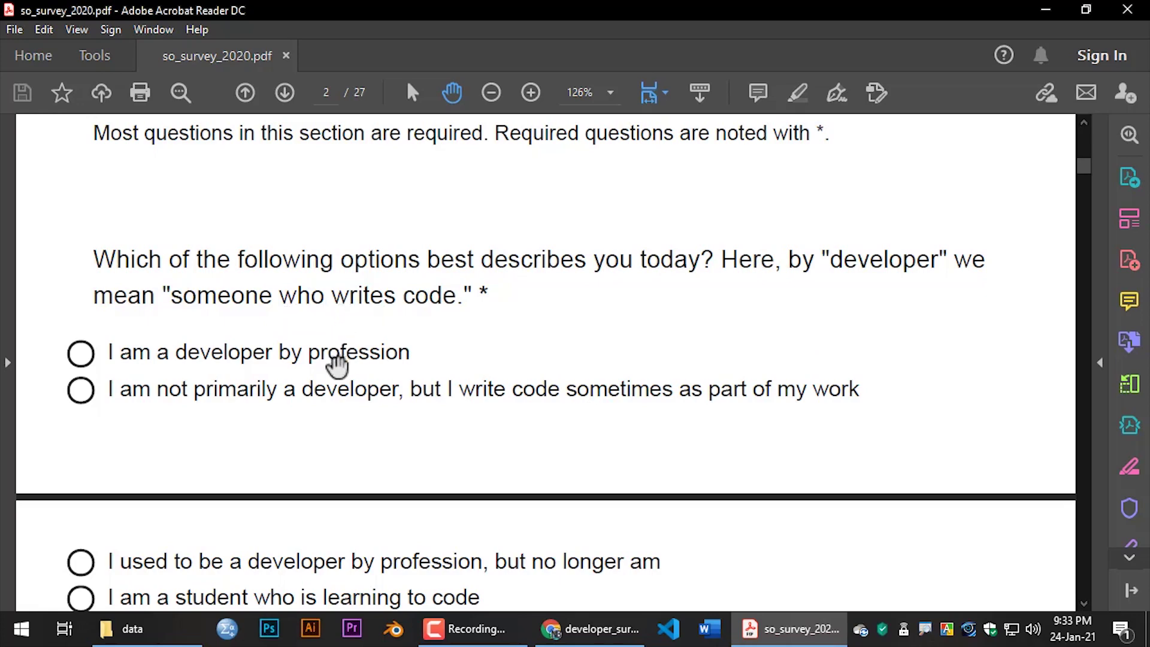
pyautogui.scroll(-2, 357, 390)
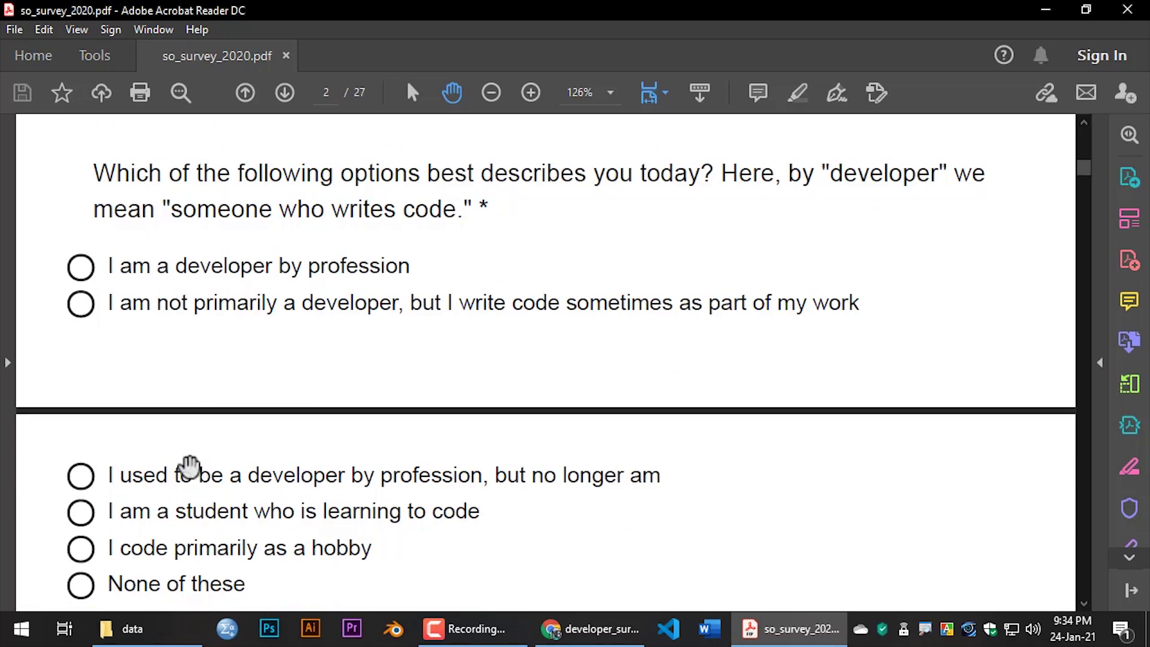
pyautogui.scroll(-2, 189, 467)
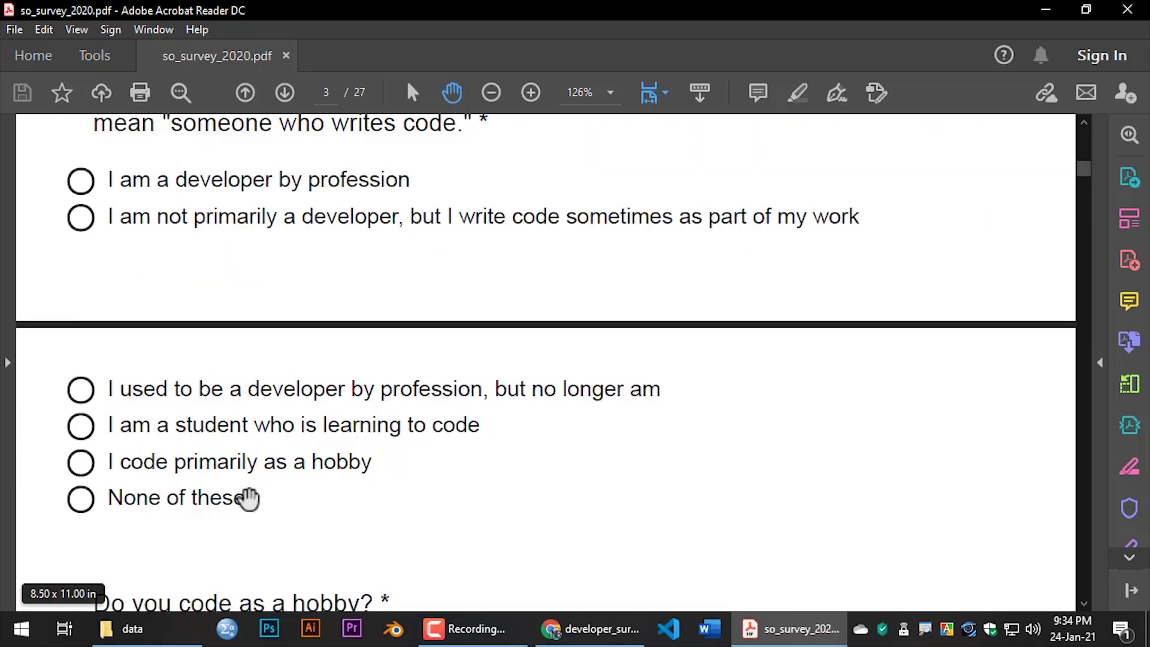
pyautogui.scroll(-3, 271, 486)
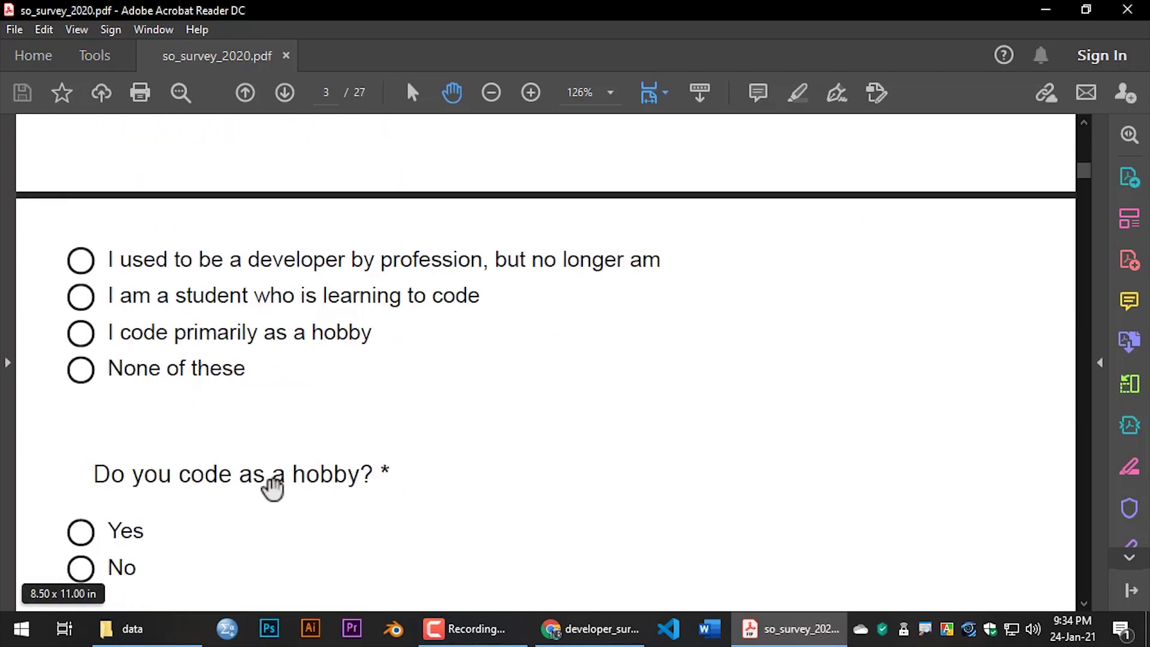
pyautogui.scroll(-3, 272, 486)
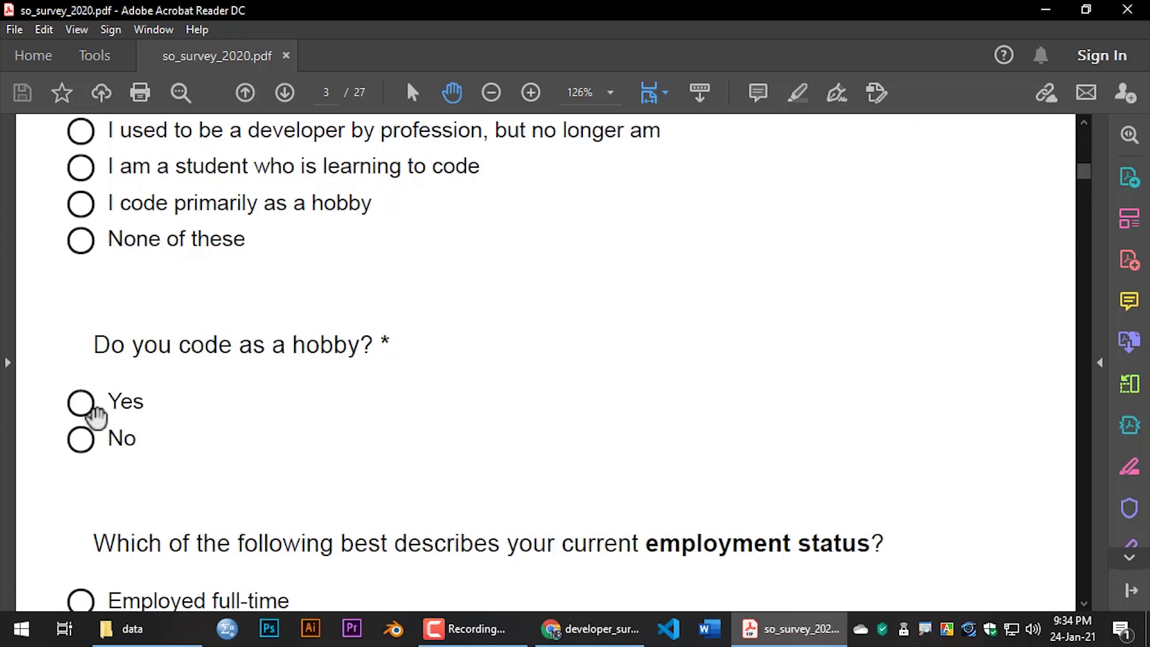
pyautogui.scroll(-3, 192, 452)
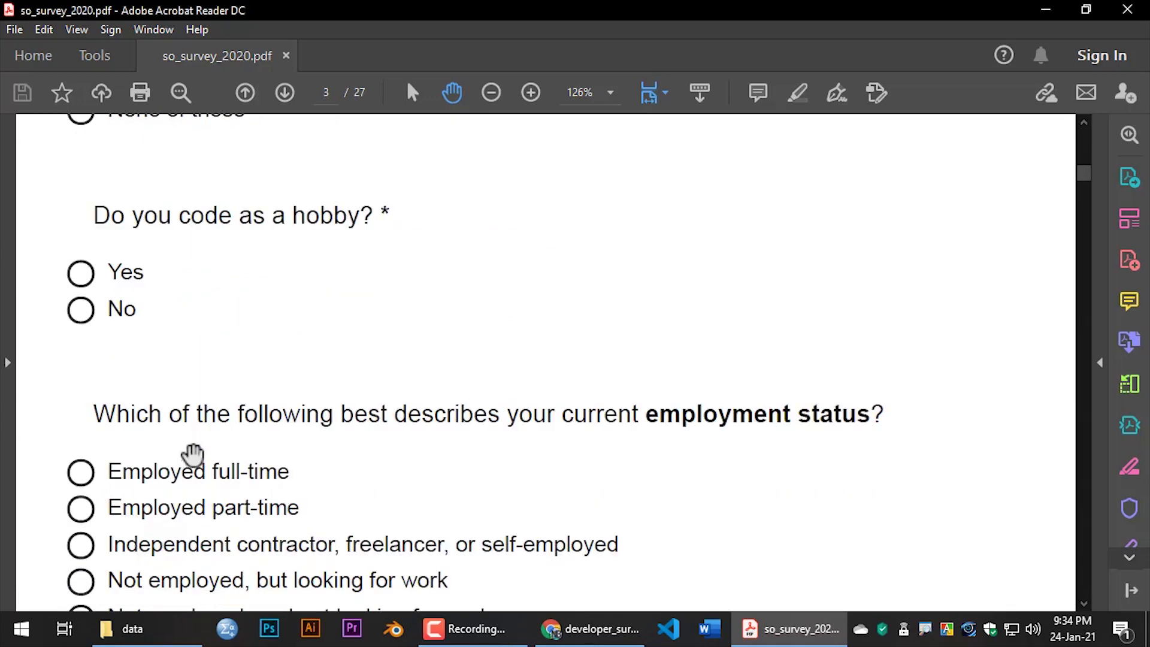
pyautogui.scroll(-4, 193, 454)
pyautogui.scroll(-3, 193, 453)
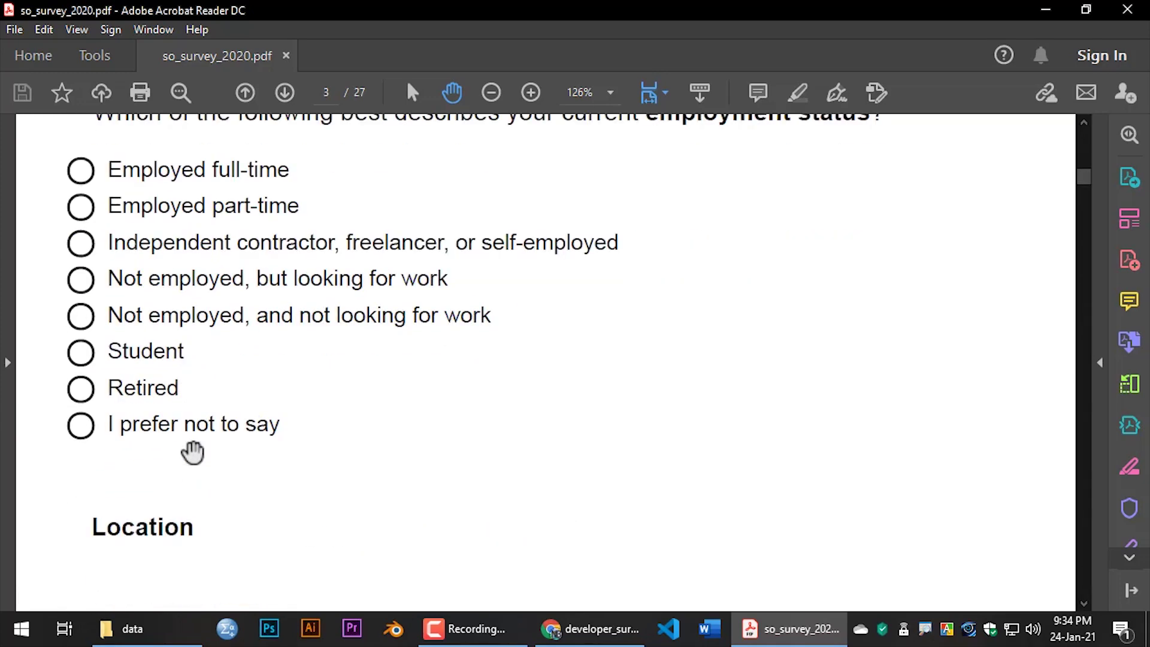
pyautogui.scroll(-7, 193, 453)
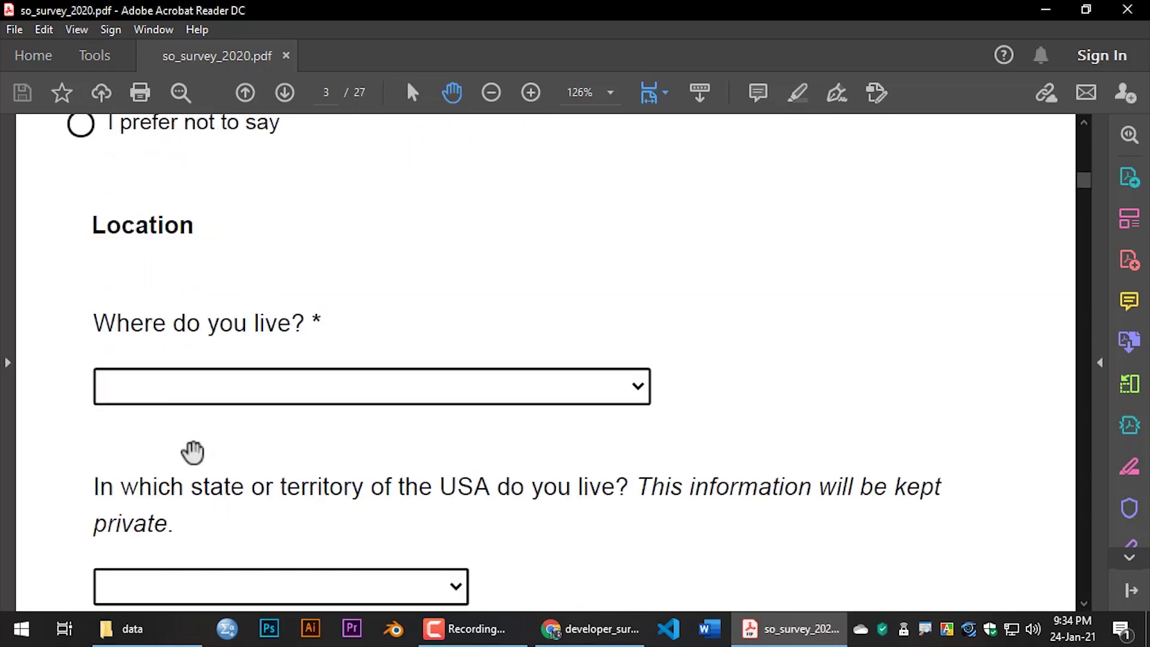
pyautogui.click(1127, 9)
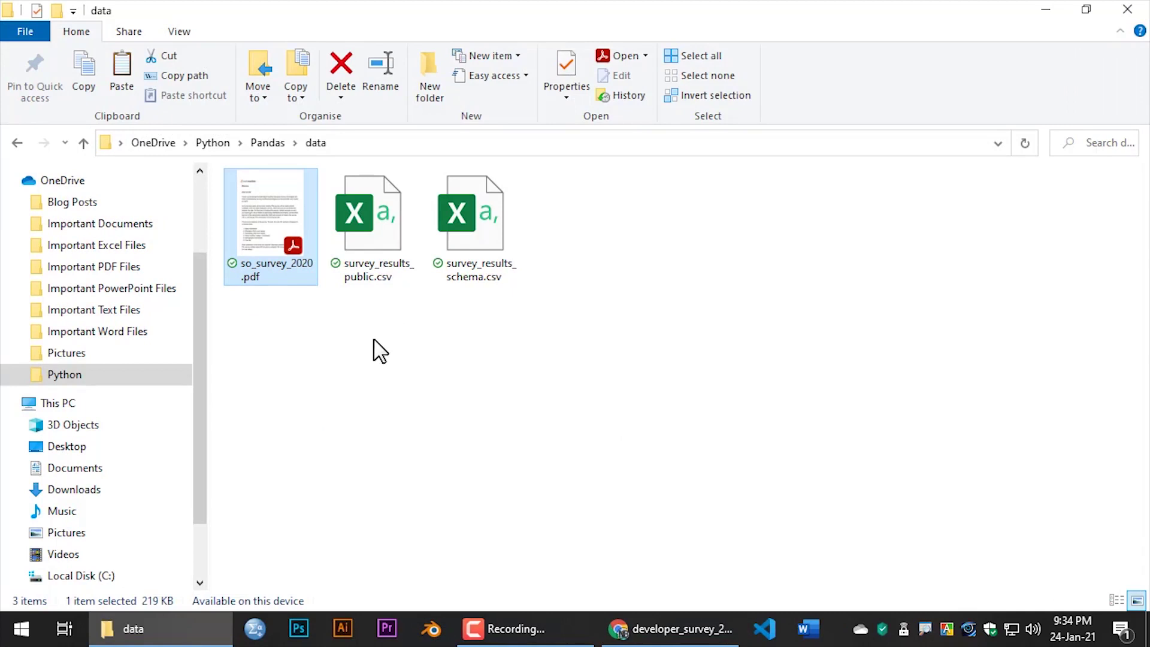
# Open survey_results_public.csv in Excel, inspect the last data rows and return to the header row.
pyautogui.click(386, 236)
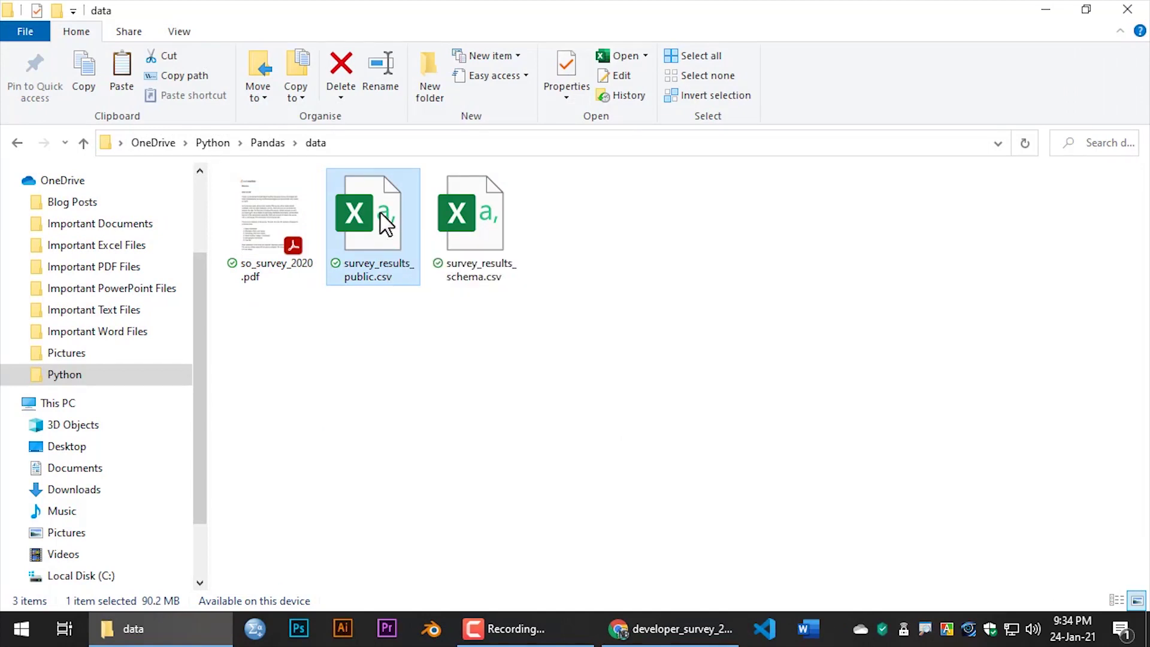
pyautogui.doubleClick(381, 214)
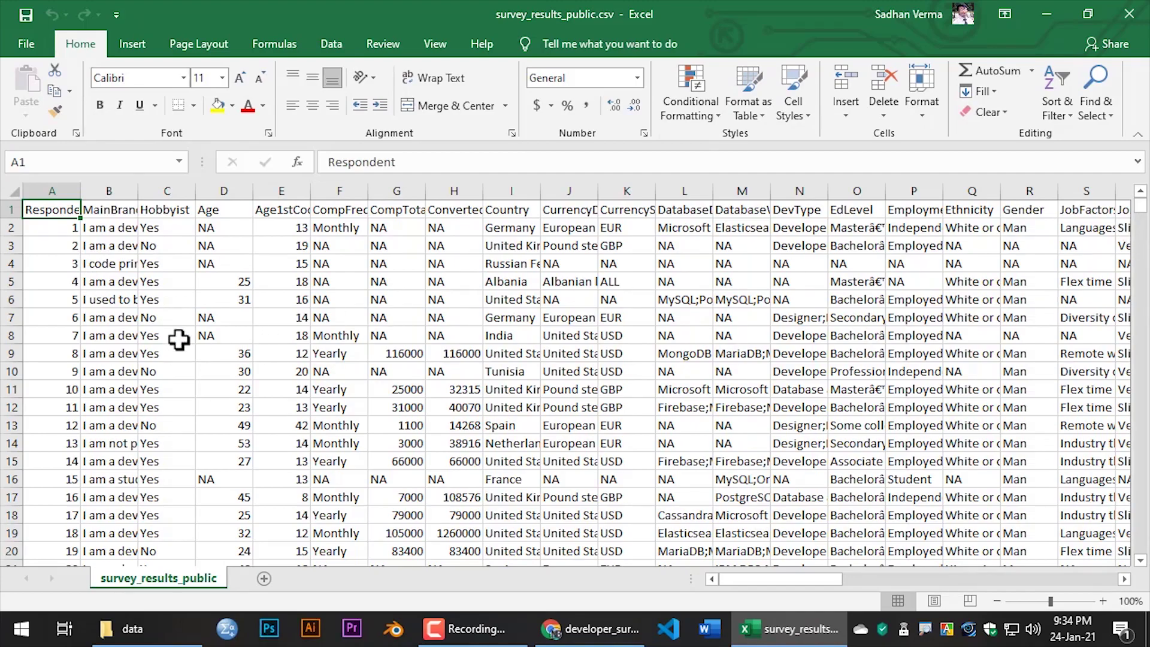
pyautogui.moveTo(1140, 210); pyautogui.dragTo(1144, 577)
pyautogui.scroll(-6, 164, 329)
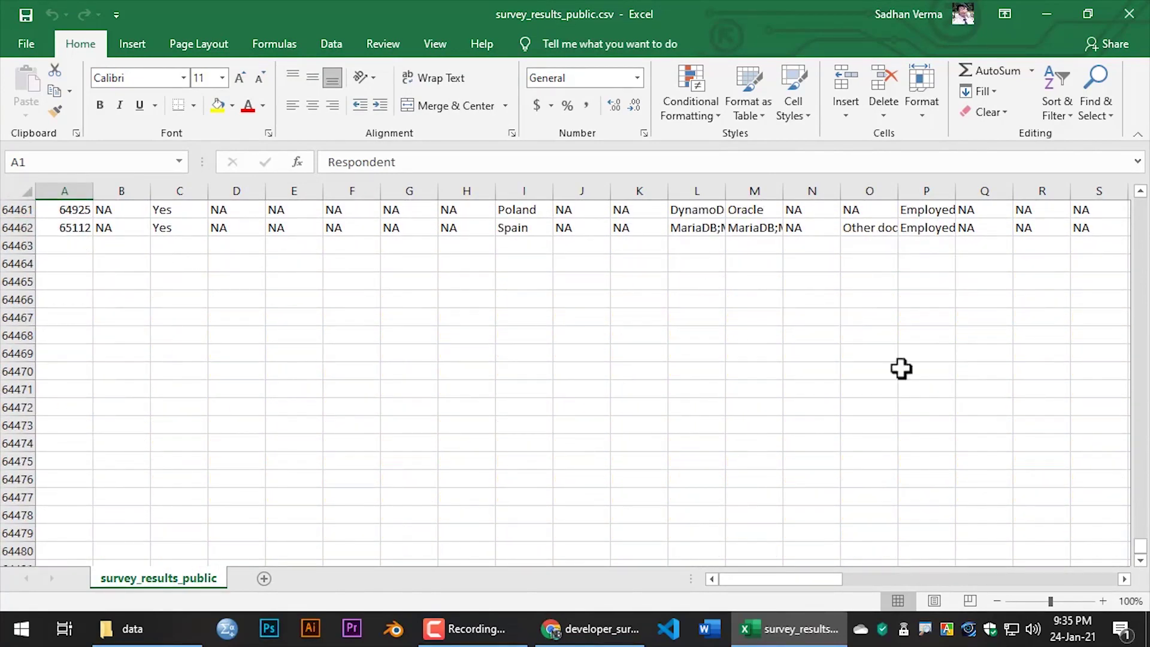
pyautogui.moveTo(1145, 556); pyautogui.dragTo(1144, 185)
# Widen the MainBranch and Hobbyist columns and go through the MainBranch, Hobbyist and Age header cells.
pyautogui.moveTo(139, 191); pyautogui.dragTo(293, 193)
pyautogui.click(141, 211)
pyautogui.click(260, 209)
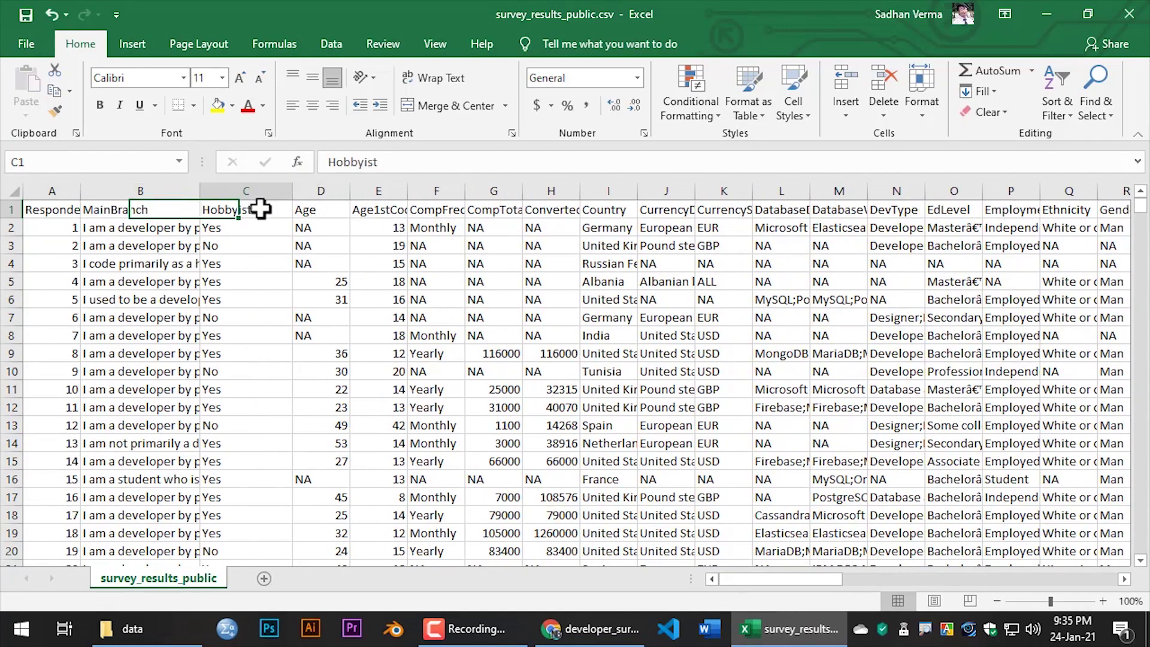
pyautogui.click(320, 212)
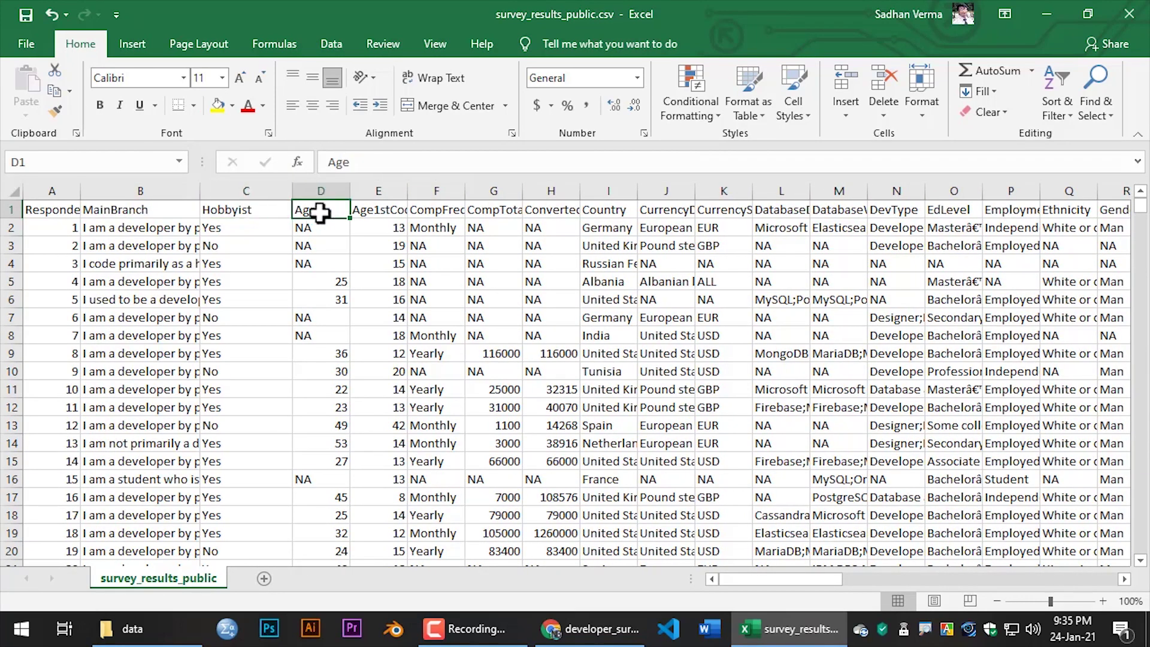
# Examine the first MainBranch answers, the rows of the first two respondents, and the MainBranch and Hobbyist headers.
pyautogui.click(154, 231)
pyautogui.click(154, 264)
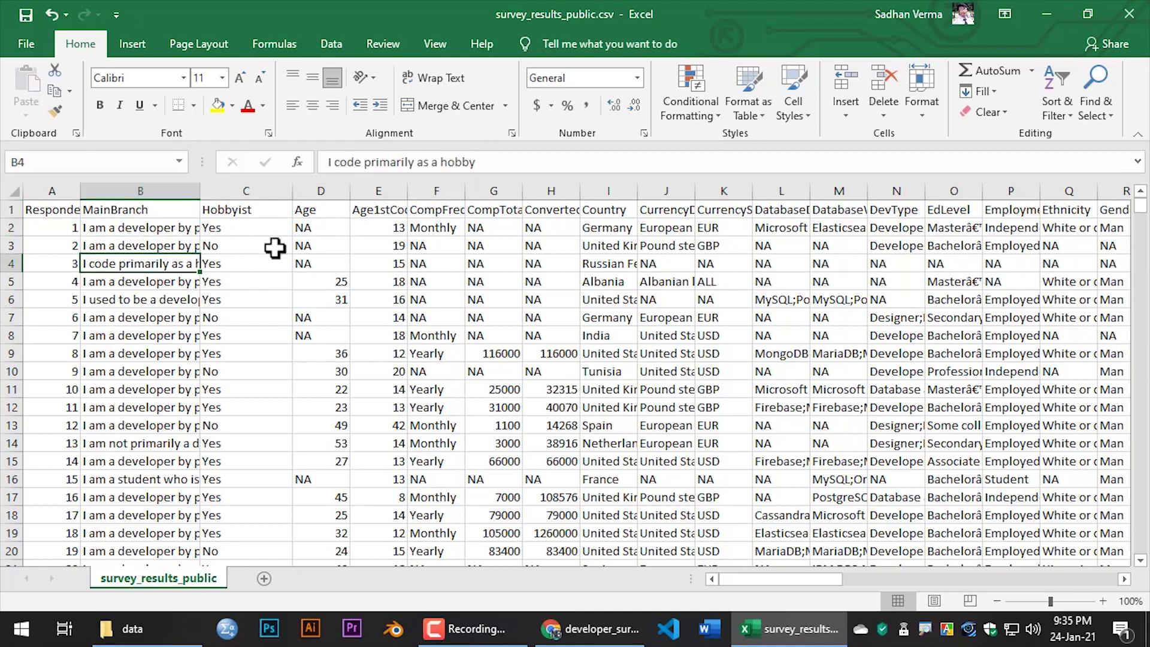
pyautogui.click(12, 230)
pyautogui.click(12, 246)
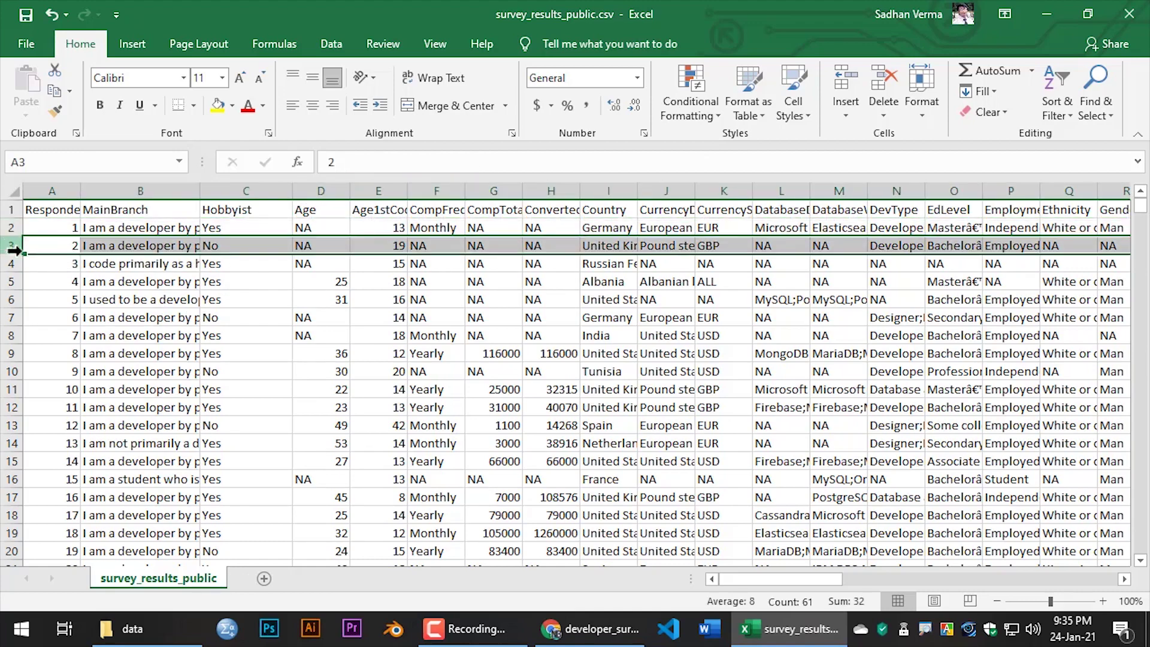
pyautogui.click(227, 259)
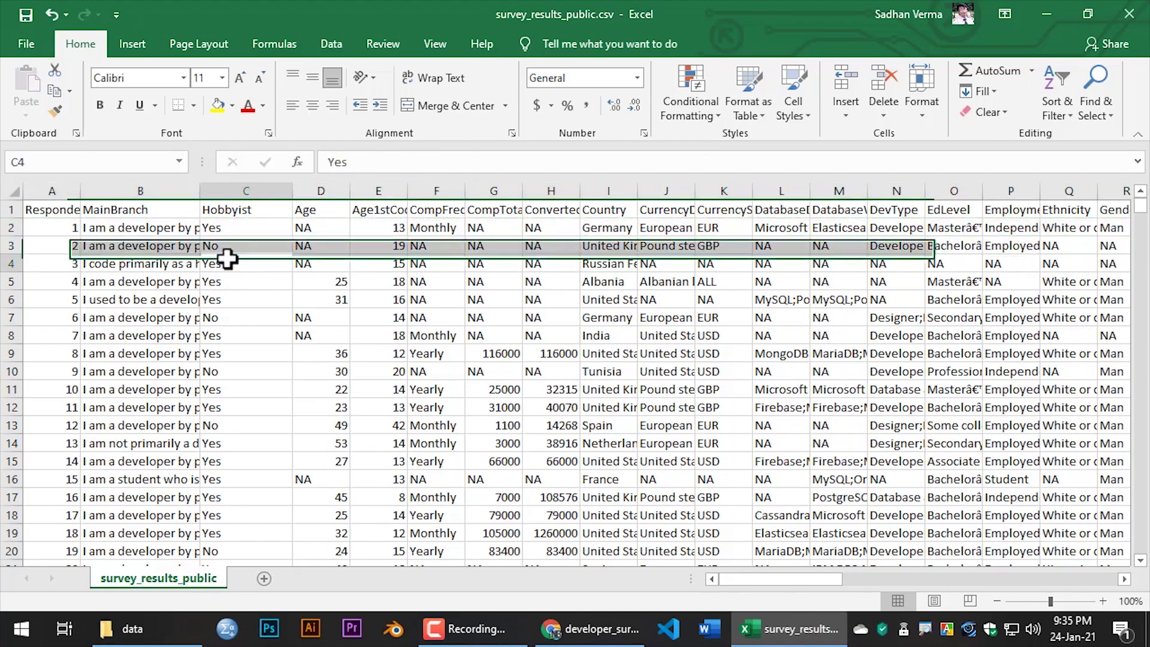
pyautogui.click(161, 210)
pyautogui.click(239, 212)
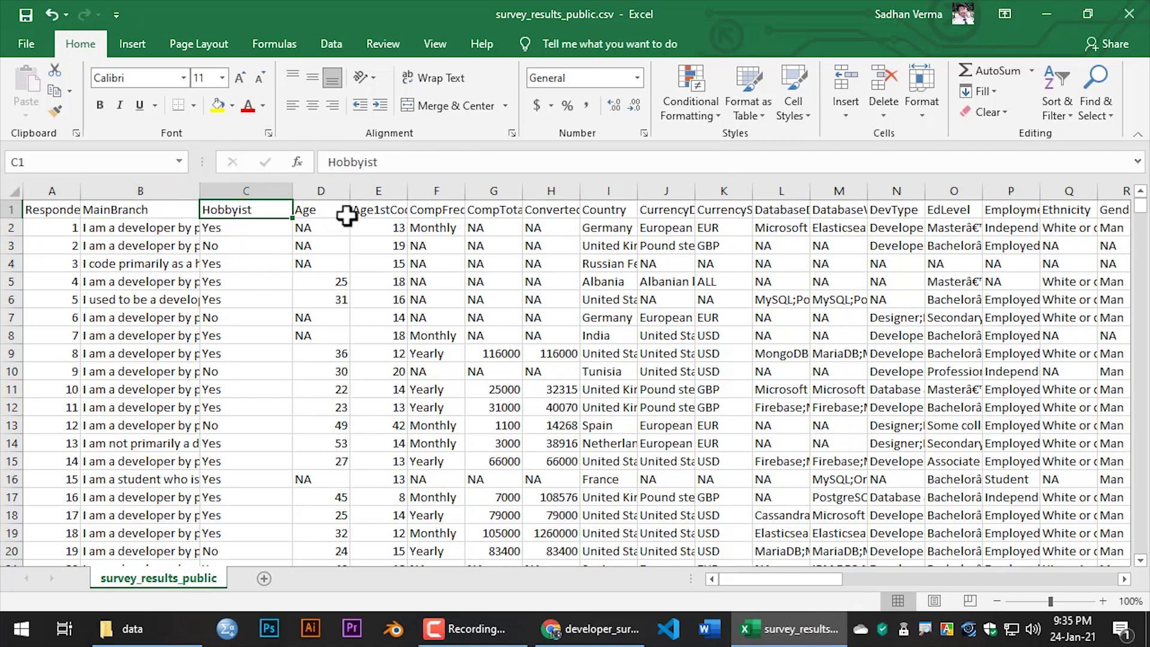
# Widen the Age1stCode column so its full name fits, and select its header cell.
pyautogui.moveTo(417, 194); pyautogui.dragTo(441, 195)
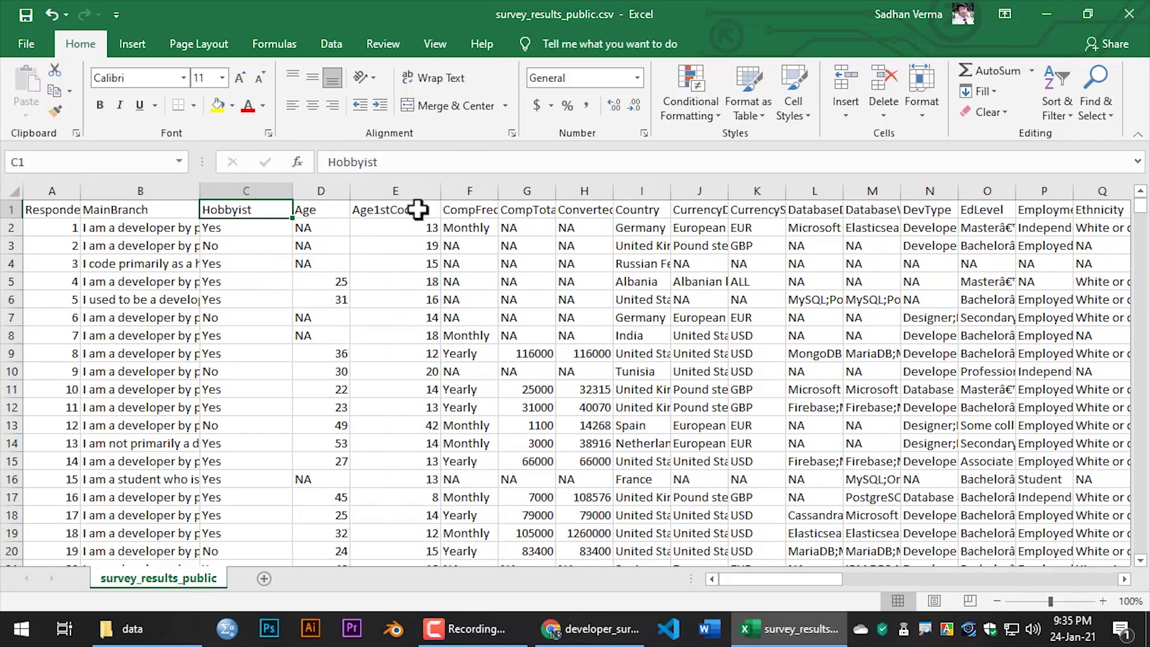
pyautogui.click(420, 209)
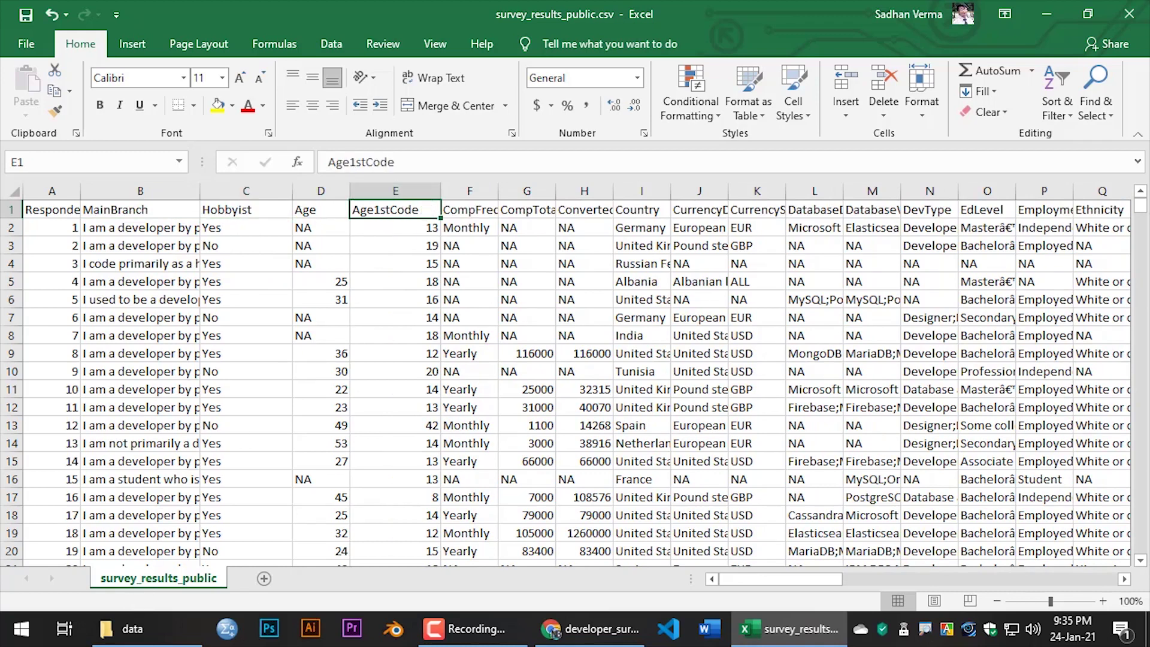
# Locate survey_results_schema.csv in the data folder, return to survey_results_public.csv, and examine its column headers from Respondent to CurrencySymbol.
pyautogui.click(150, 632)
pyautogui.click(502, 237)
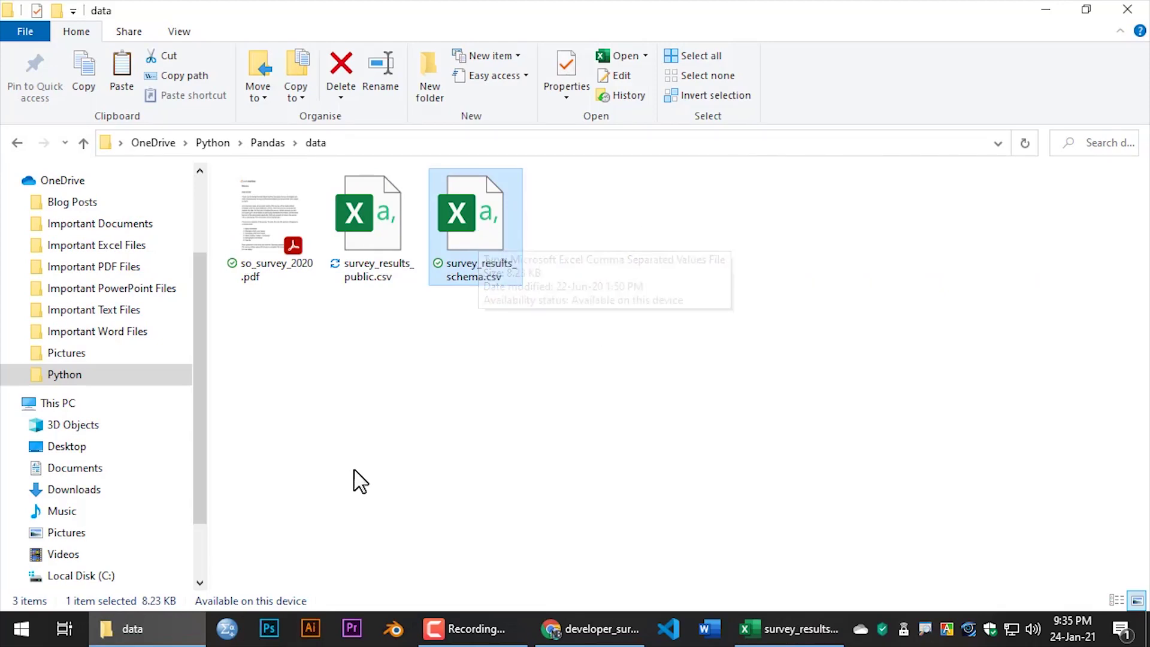
pyautogui.click(791, 629)
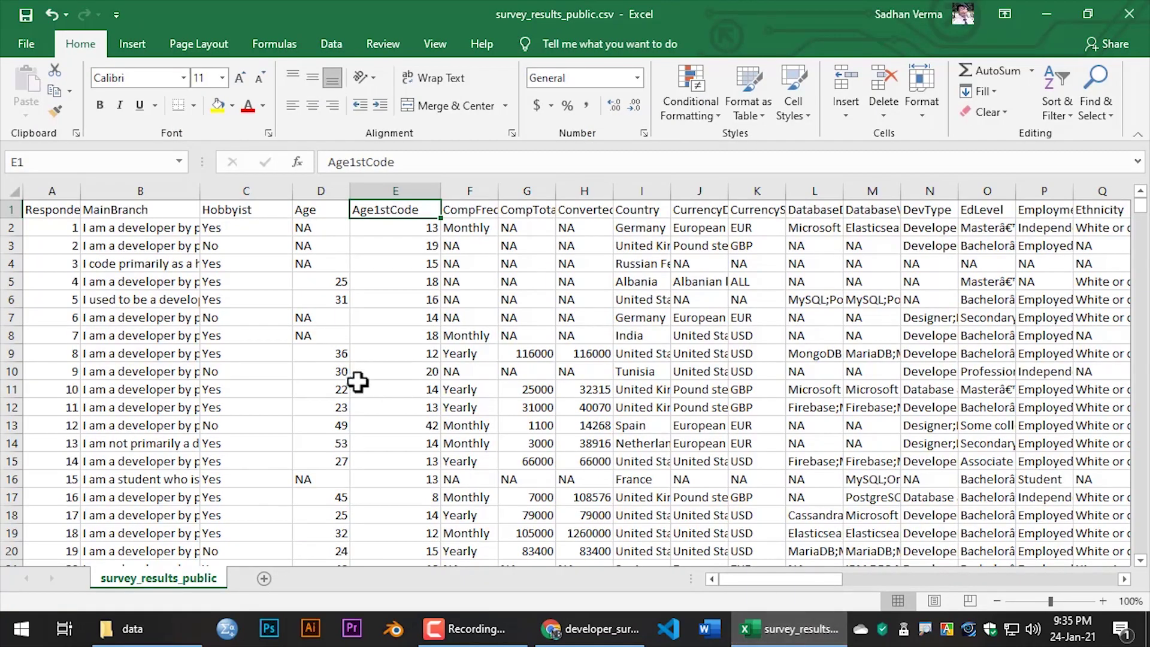
pyautogui.click(16, 207)
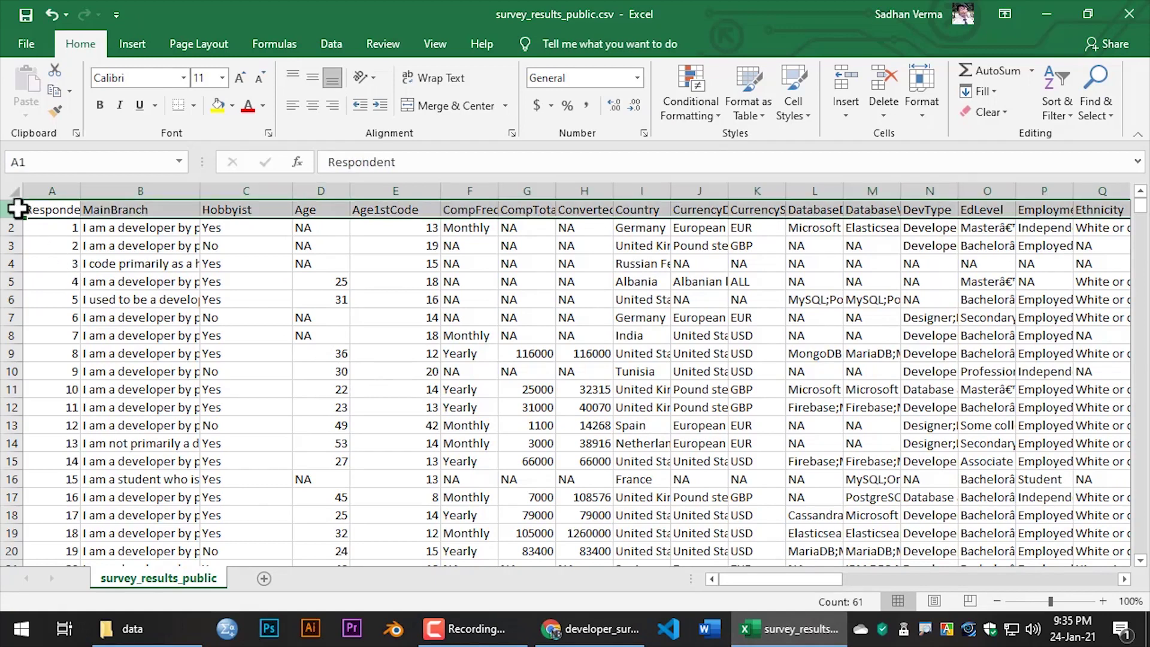
pyautogui.moveTo(157, 208); pyautogui.dragTo(652, 208)
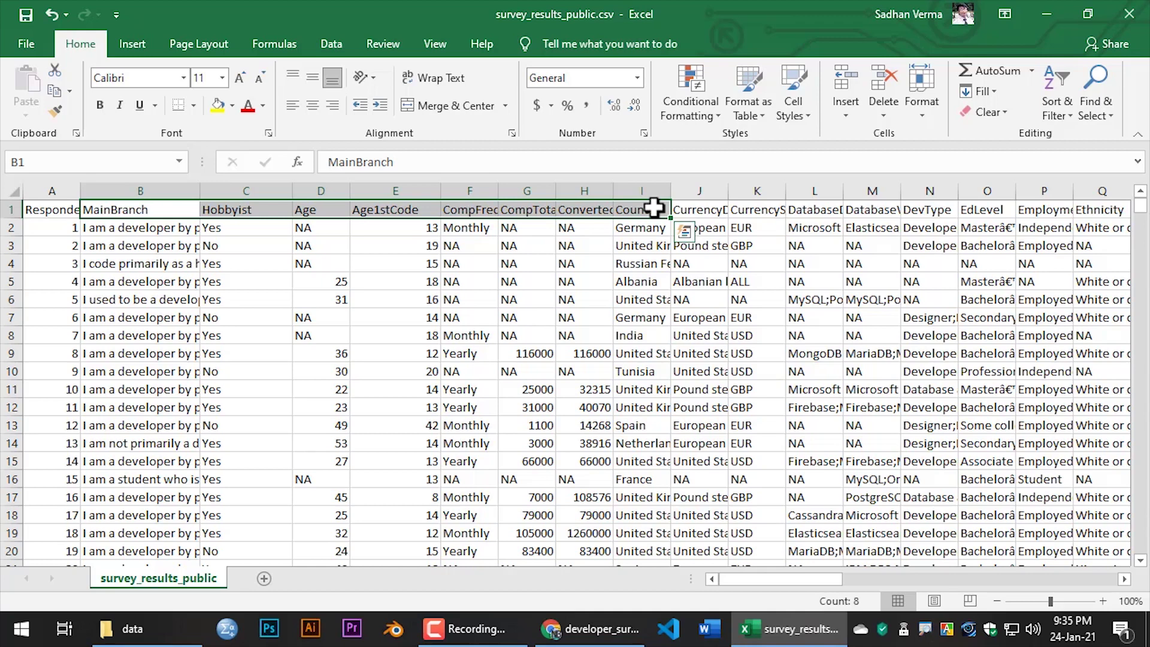
pyautogui.click(779, 214)
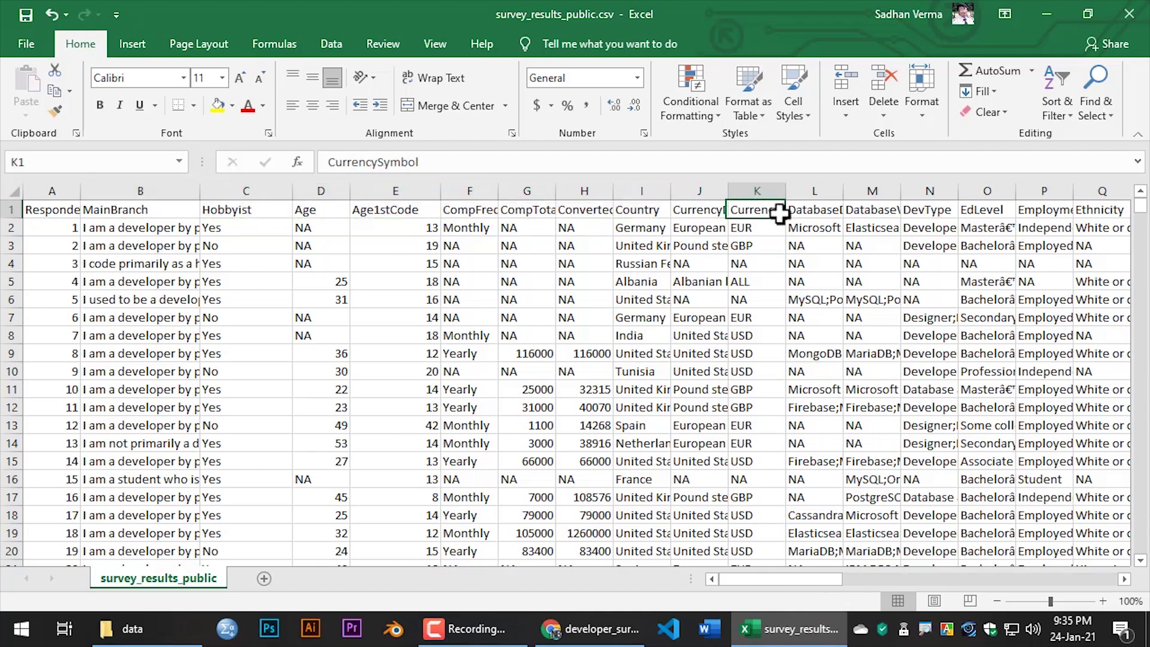
# Examine the first respondent's MainBranch, Hobbyist, Age and Age1stCode answers, along with the full rows of the first two respondents.
pyautogui.click(6, 227)
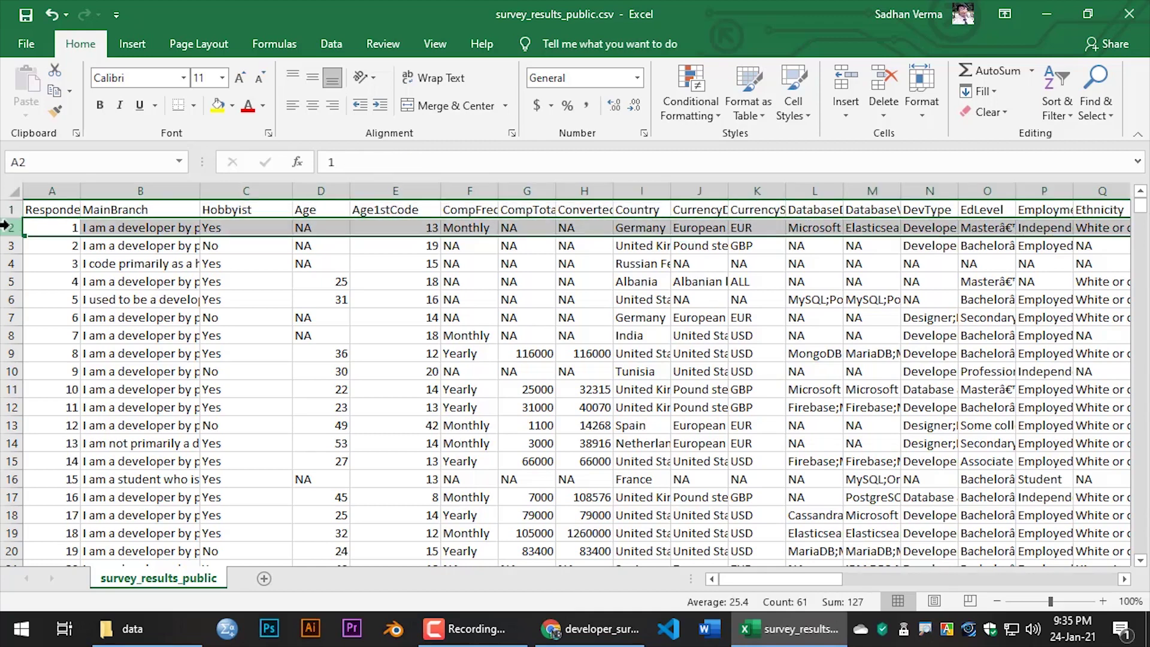
pyautogui.click(125, 227)
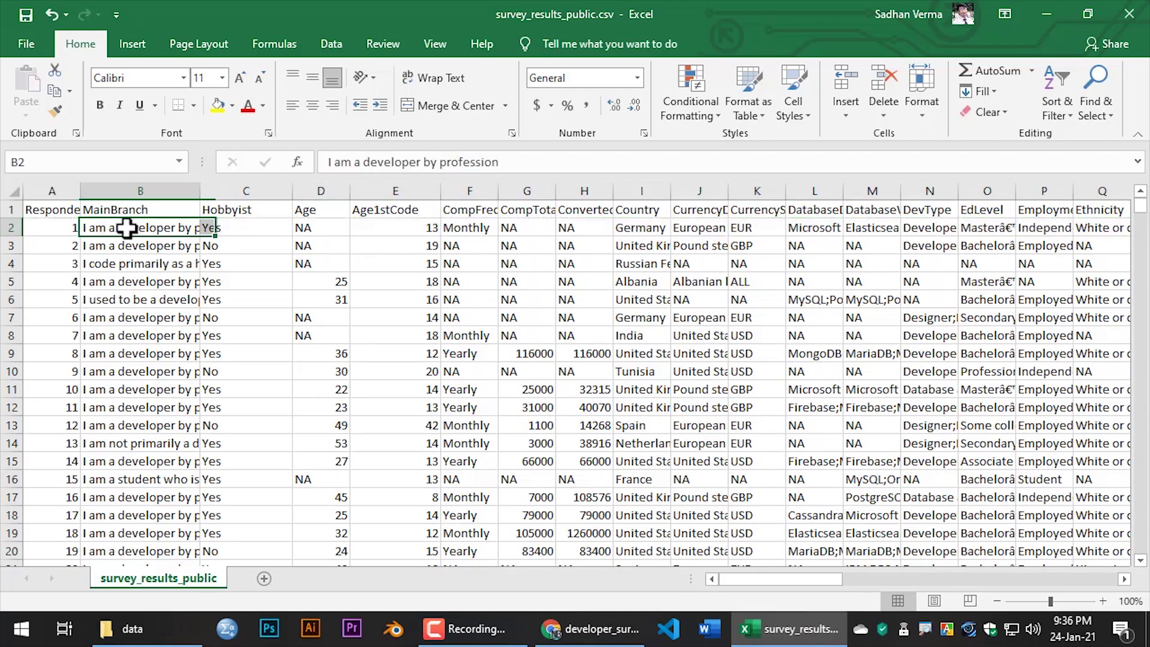
pyautogui.click(249, 228)
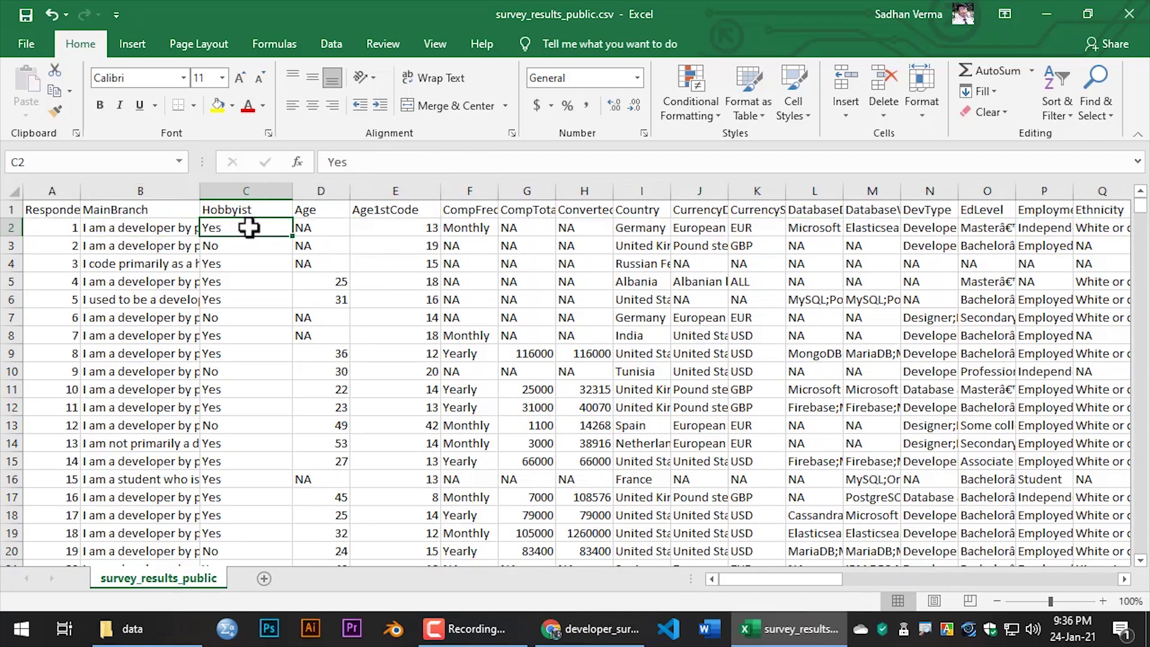
pyautogui.click(326, 229)
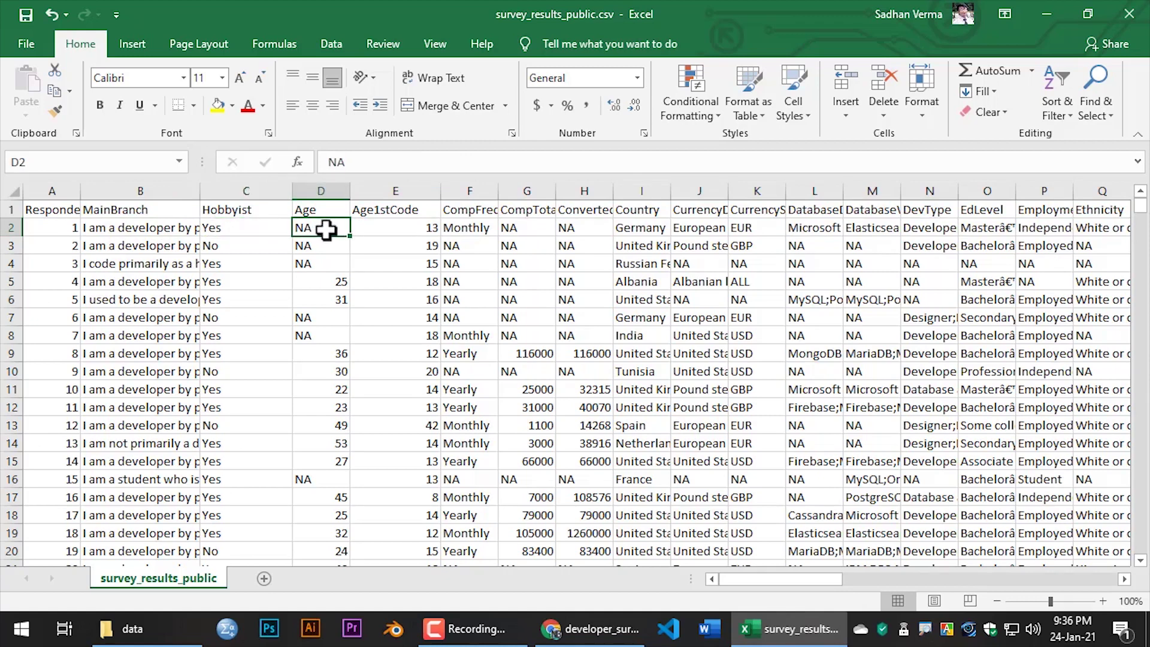
pyautogui.click(404, 227)
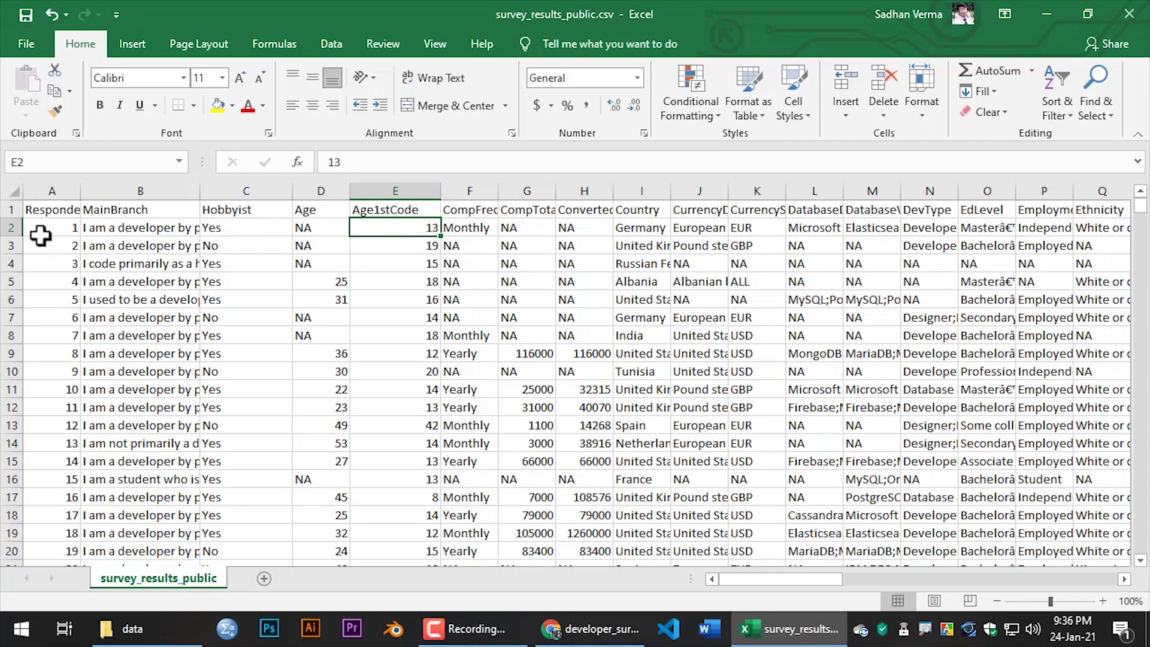
pyautogui.click(12, 227)
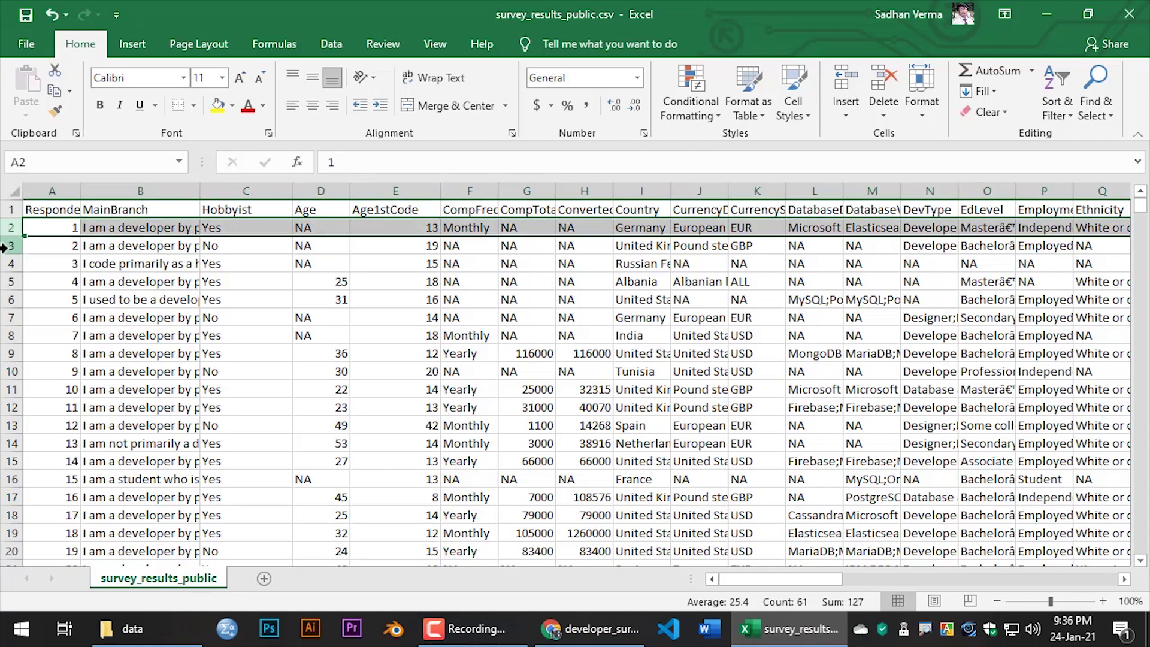
pyautogui.click(7, 247)
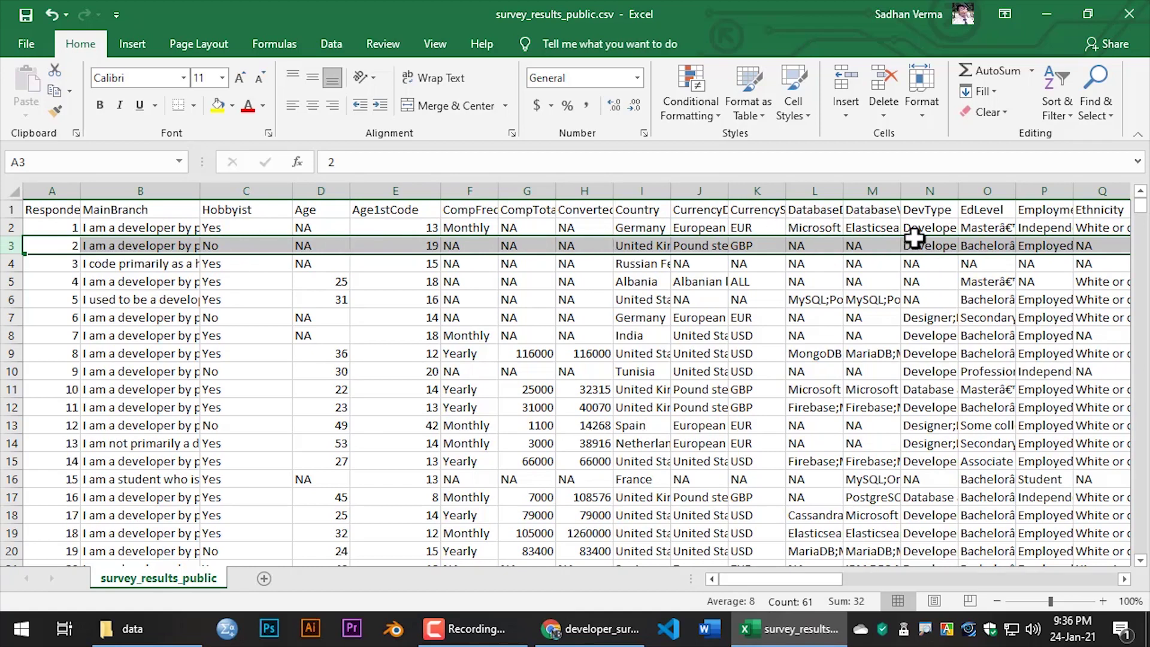
# Select the CompTotal header cell and widen its column so the full name fits.
pyautogui.click(532, 212)
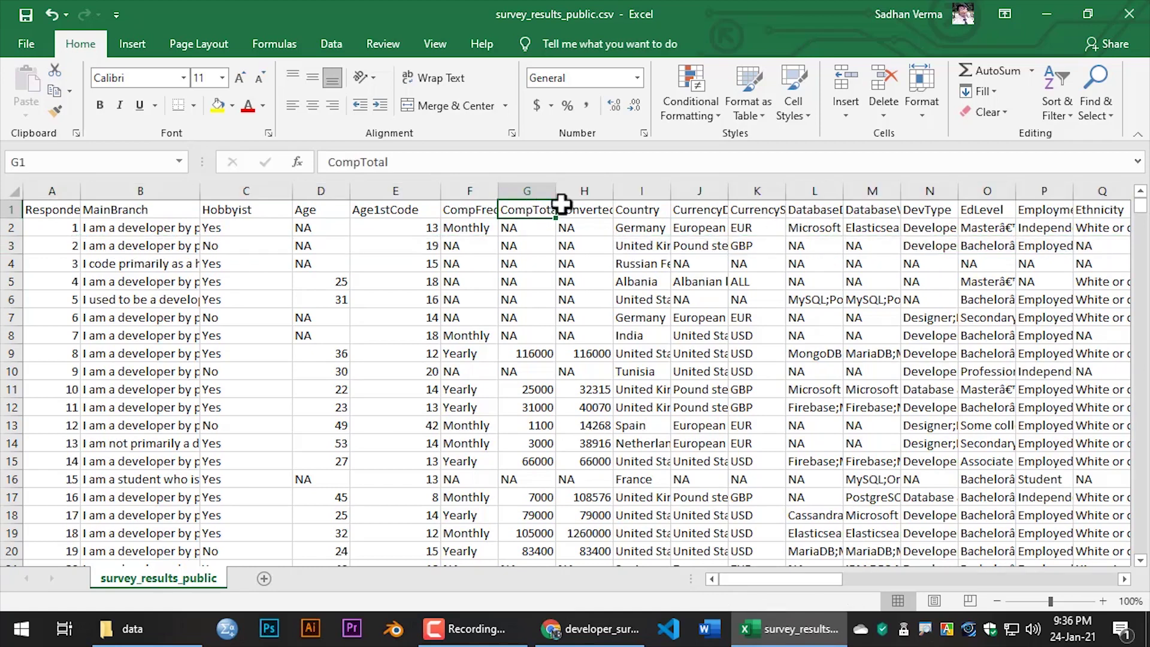
pyautogui.moveTo(555, 191); pyautogui.dragTo(600, 197)
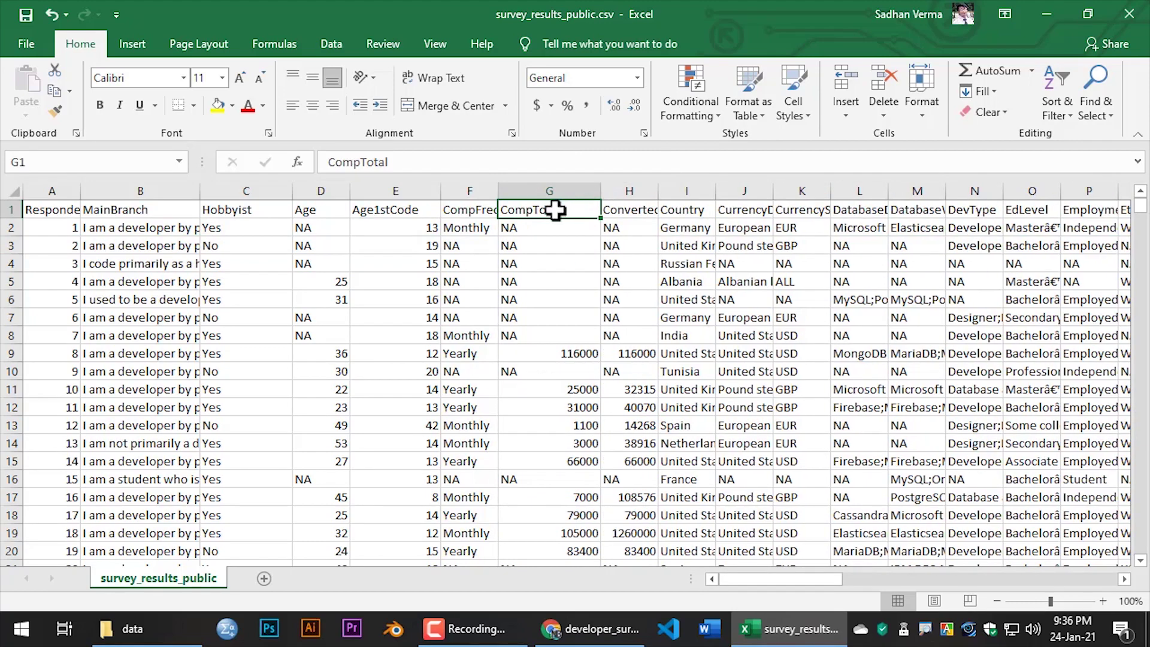
# Open survey_results_schema.csv from the data folder in Excel and widen its first column to make the column names readable.
pyautogui.click(132, 629)
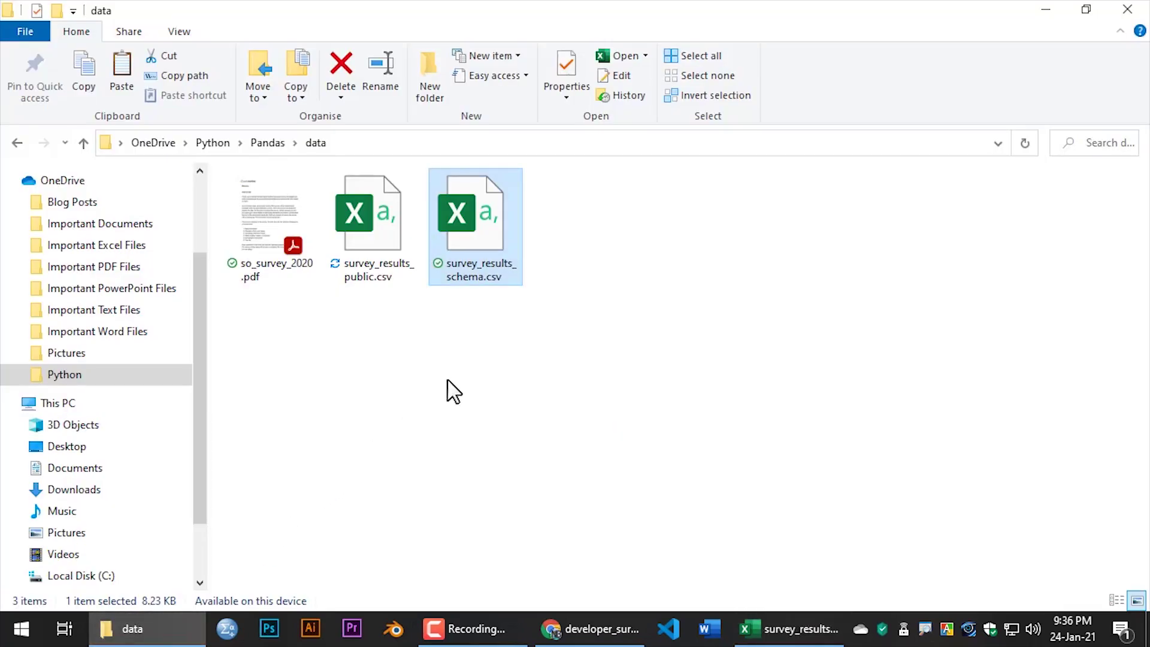
pyautogui.doubleClick(475, 226)
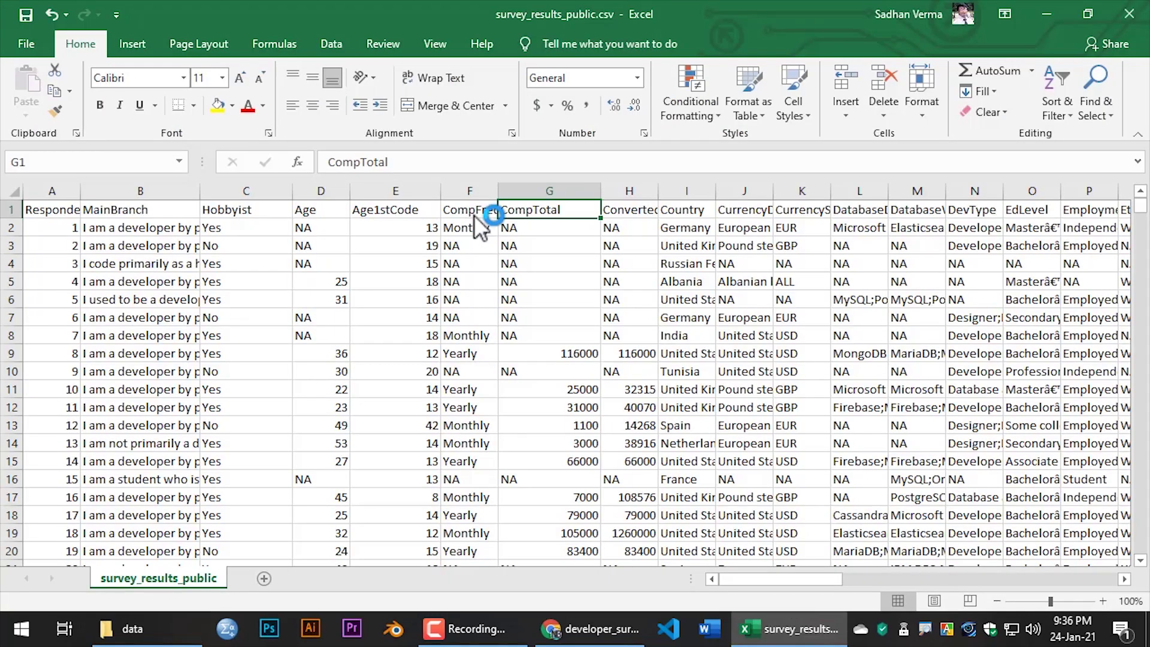
pyautogui.moveTo(84, 191); pyautogui.dragTo(131, 193)
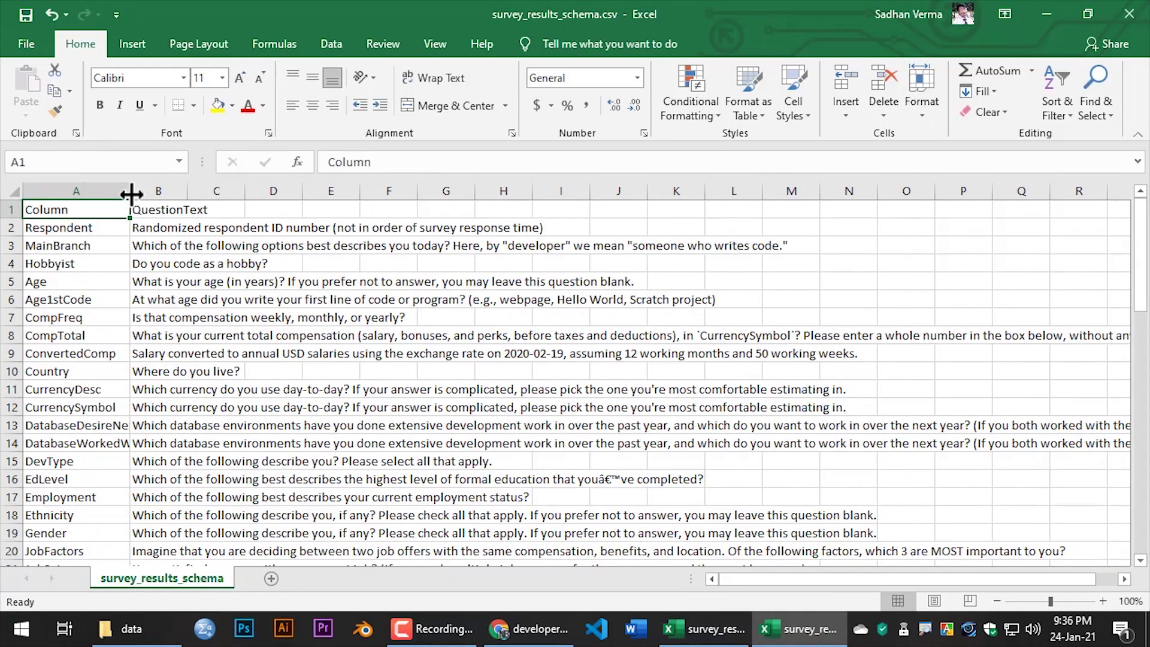
# Read the question texts for the Respondent, MainBranch, Hobbyist and CompFreq entries in the schema sheet.
pyautogui.click(86, 228)
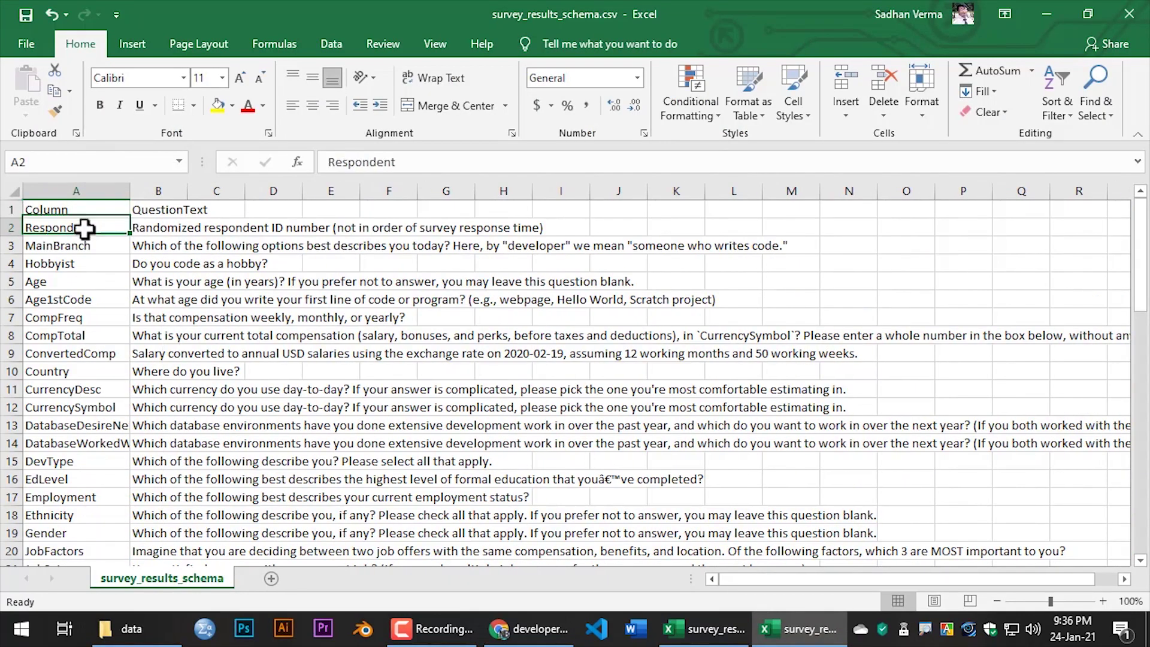
pyautogui.click(199, 228)
pyautogui.click(114, 249)
pyautogui.click(160, 243)
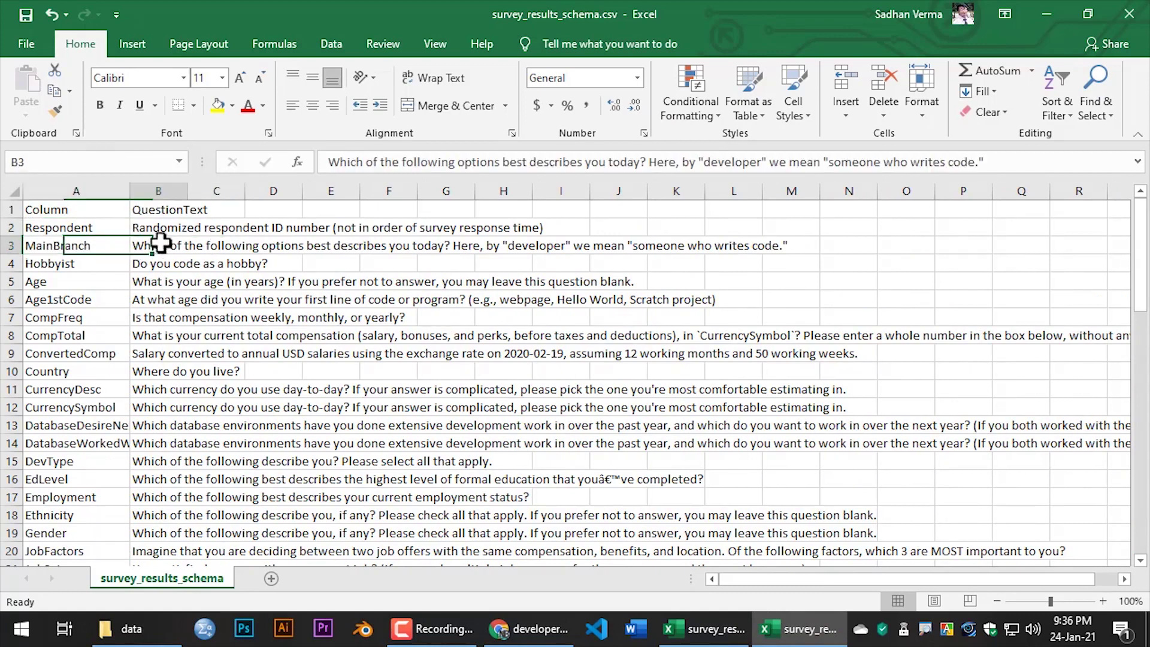
pyautogui.moveTo(161, 243); pyautogui.dragTo(559, 244)
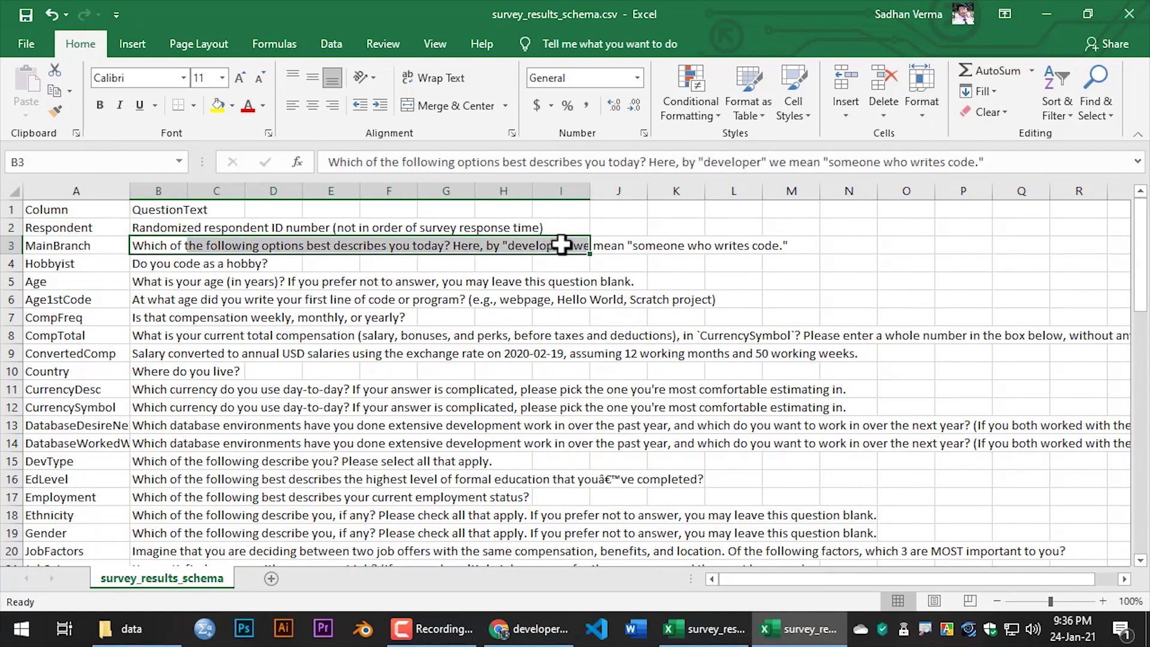
pyautogui.click(79, 266)
pyautogui.moveTo(151, 264); pyautogui.dragTo(245, 264)
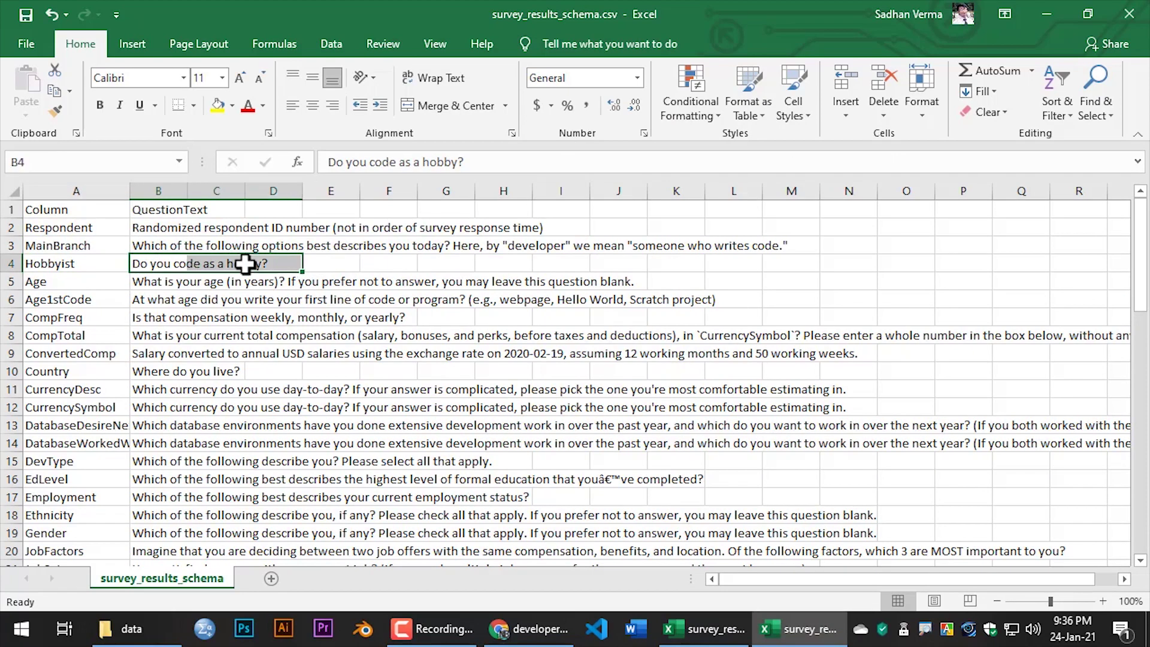
pyautogui.click(86, 318)
pyautogui.moveTo(141, 317); pyautogui.dragTo(393, 316)
pyautogui.click(574, 316)
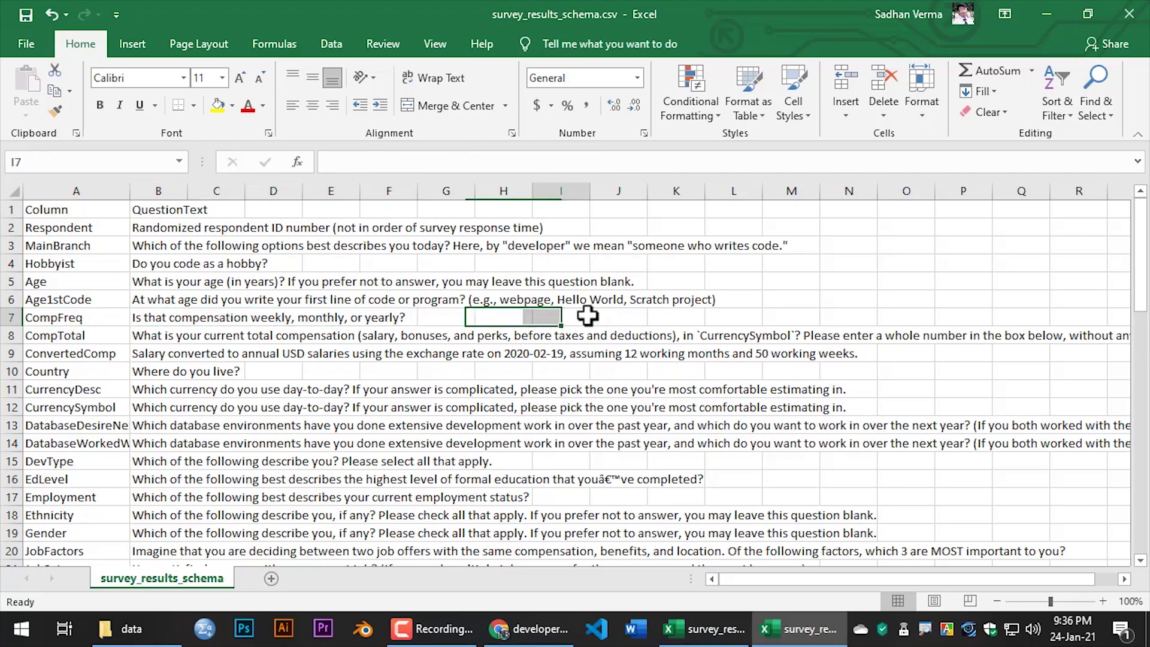
# Close survey_results_schema.csv and survey_results_public.csv without saving changes.
pyautogui.click(1145, 13)
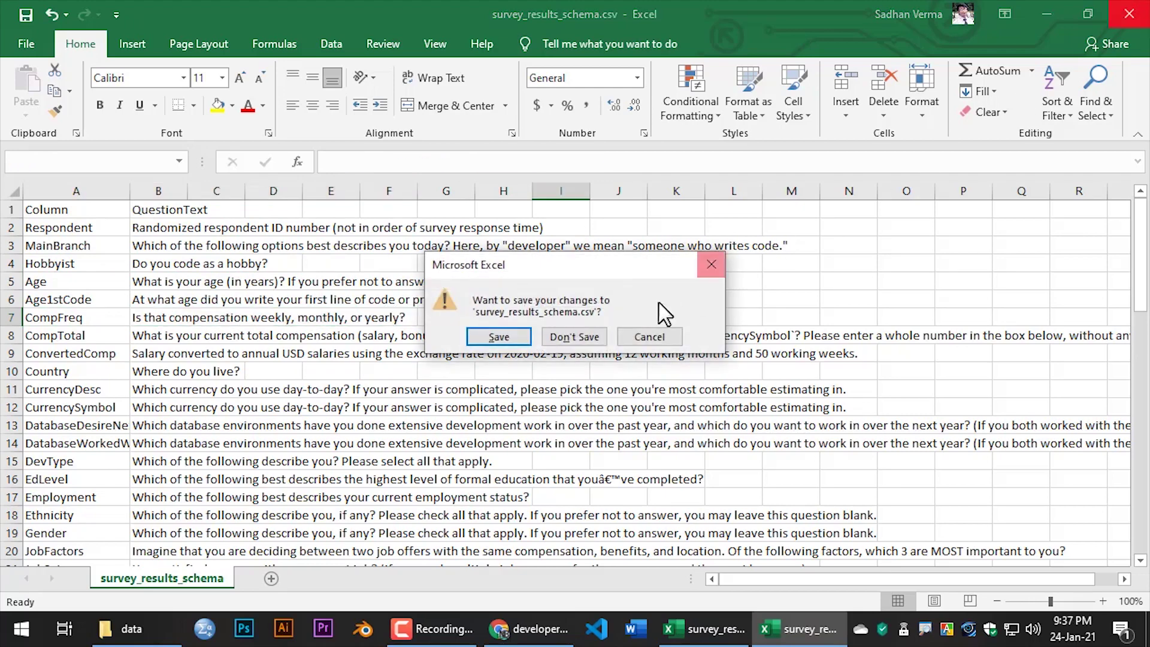
pyautogui.click(574, 337)
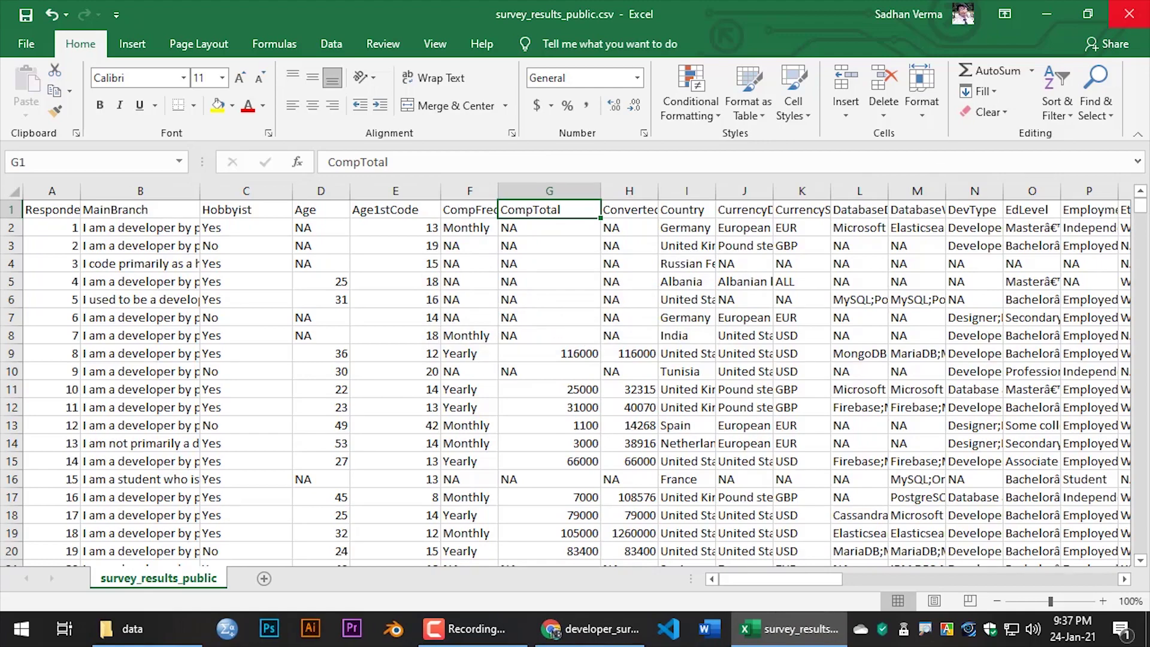
pyautogui.click(1129, 13)
pyautogui.click(569, 336)
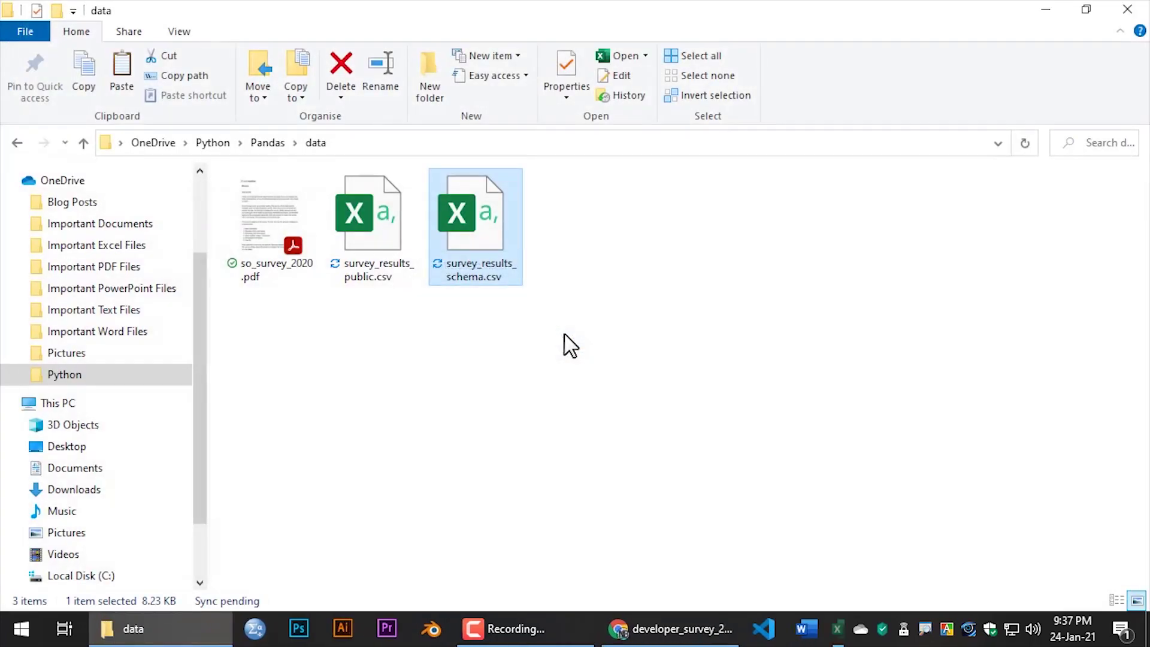
# Select both survey CSV files in the data folder, clear the selection, and select survey_results_public.csv alone.
pyautogui.moveTo(670, 318); pyautogui.dragTo(359, 211)
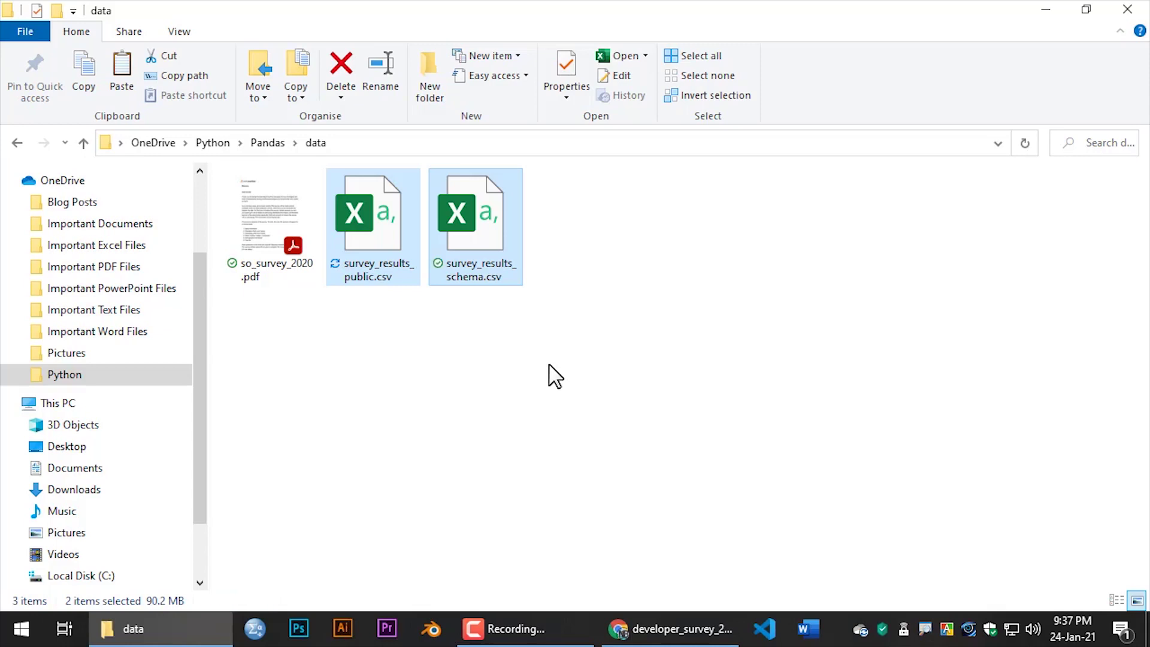
pyautogui.click(600, 343)
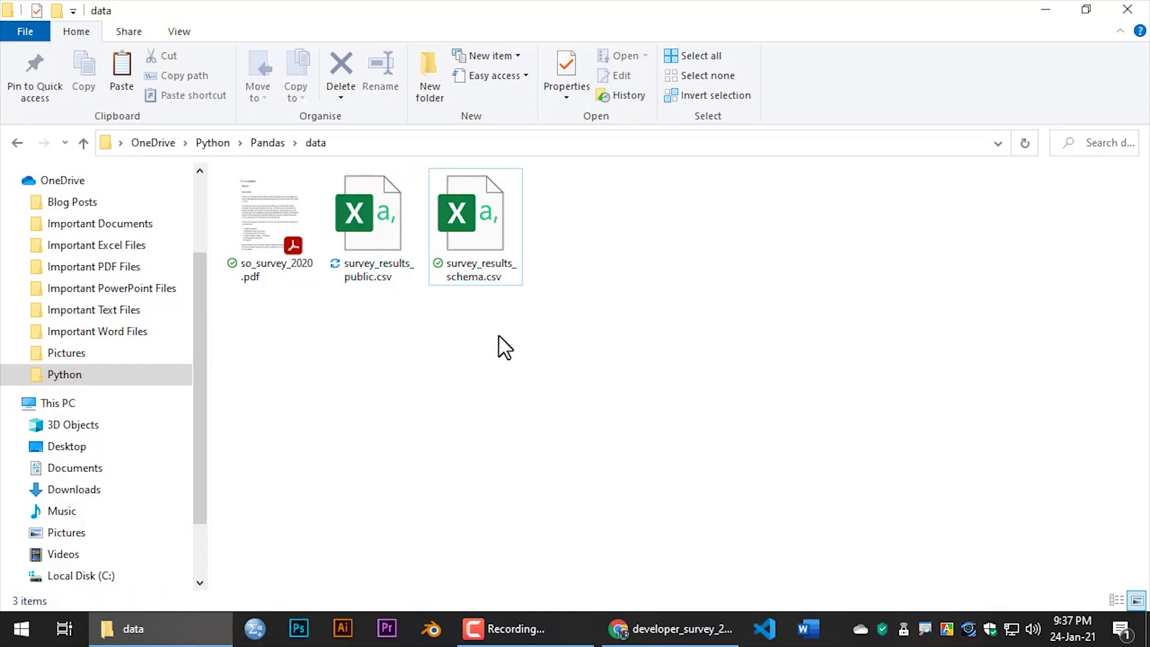
pyautogui.click(391, 251)
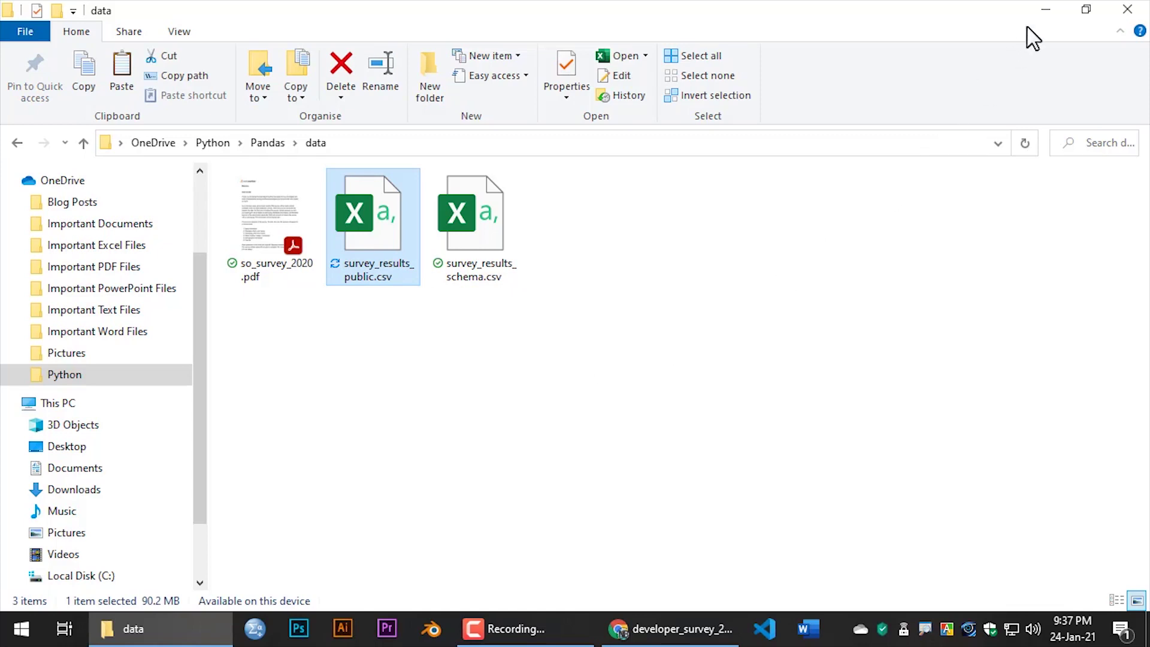
# Go up to the Pandas folder and minimize the File Explorer window.
pyautogui.hotkey('alt', 'Up')
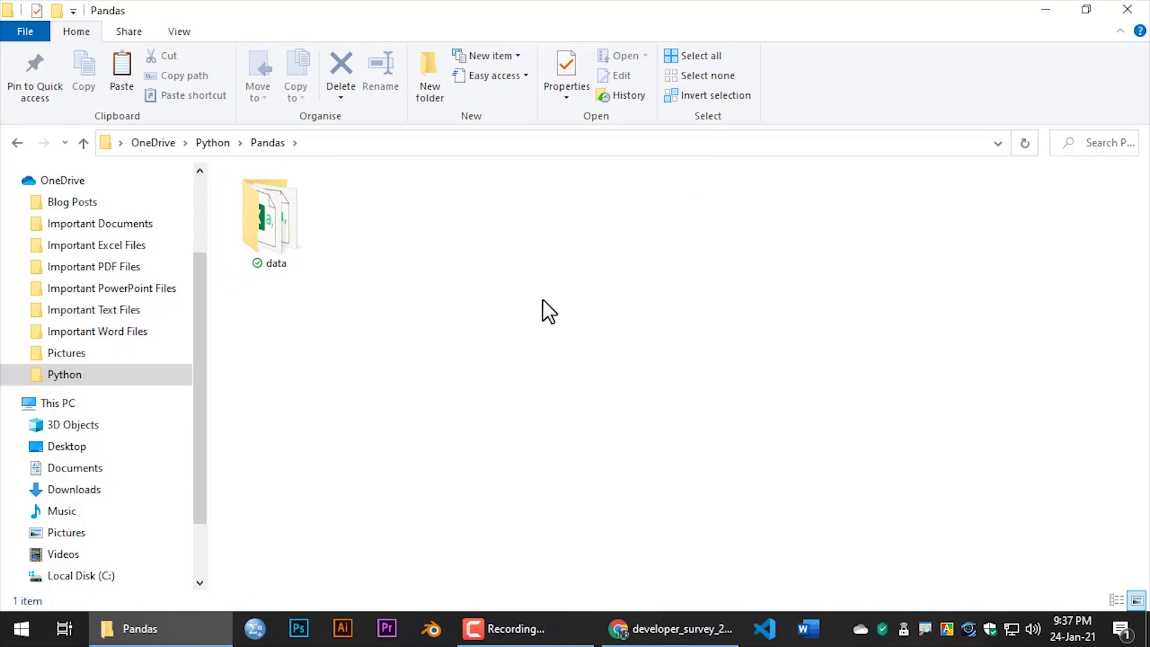
pyautogui.click(1046, 9)
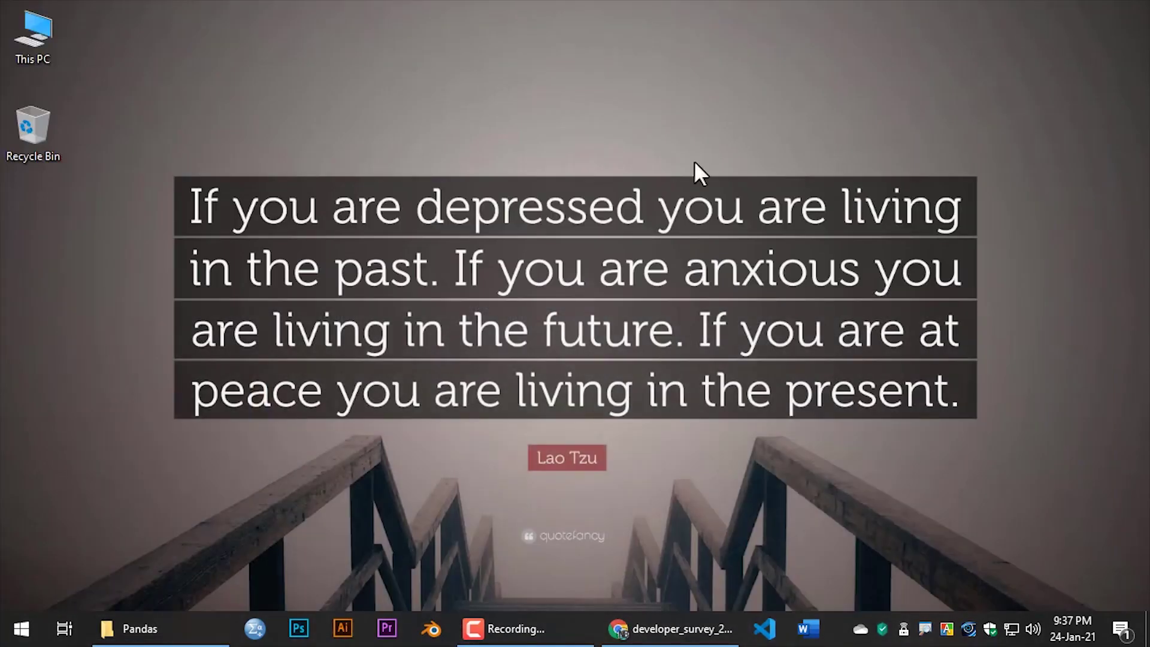
# Launch Anaconda Prompt from the installed coding applications.
pyautogui.click(21, 629)
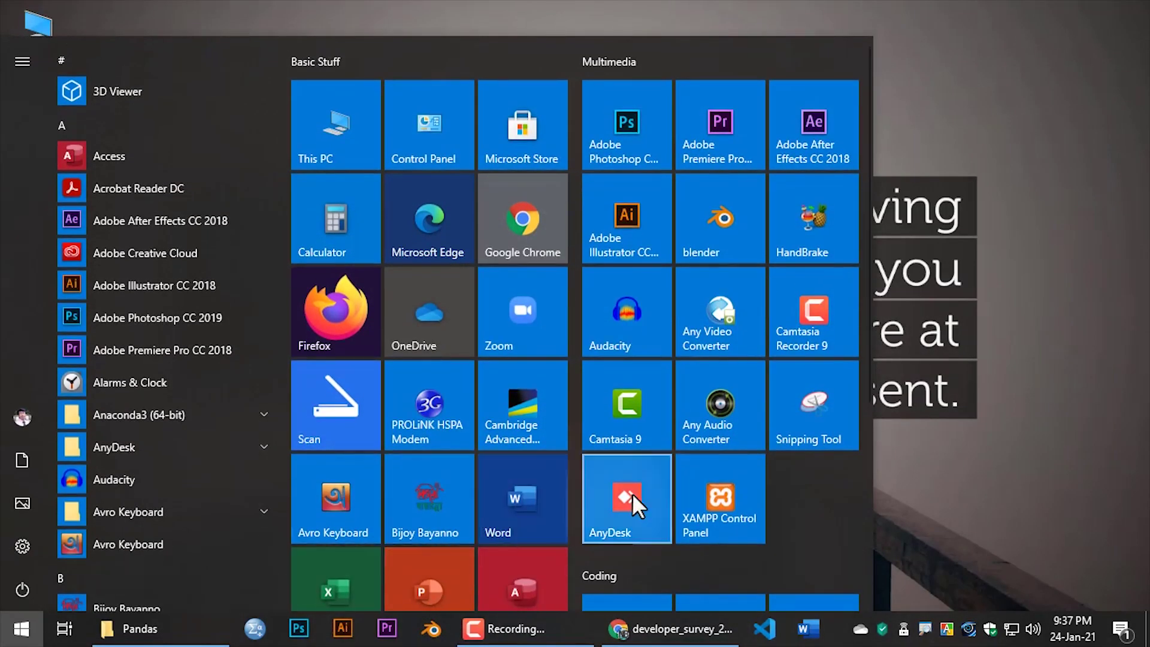
pyautogui.scroll(-3, 769, 500)
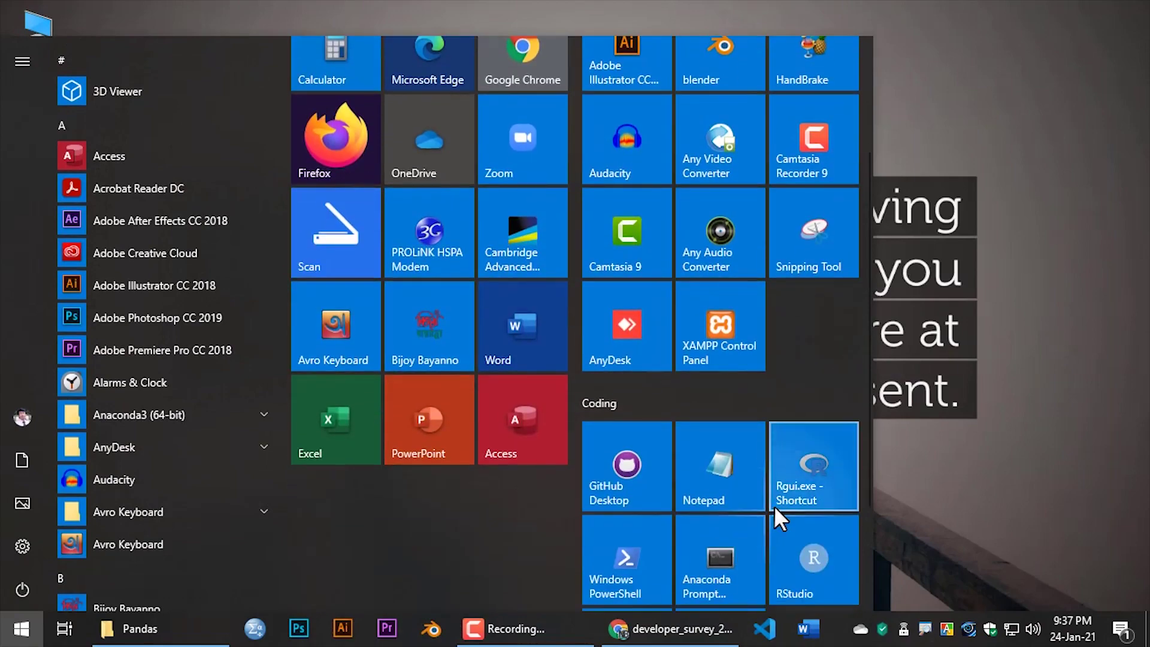
pyautogui.scroll(-2, 774, 506)
pyautogui.click(720, 400)
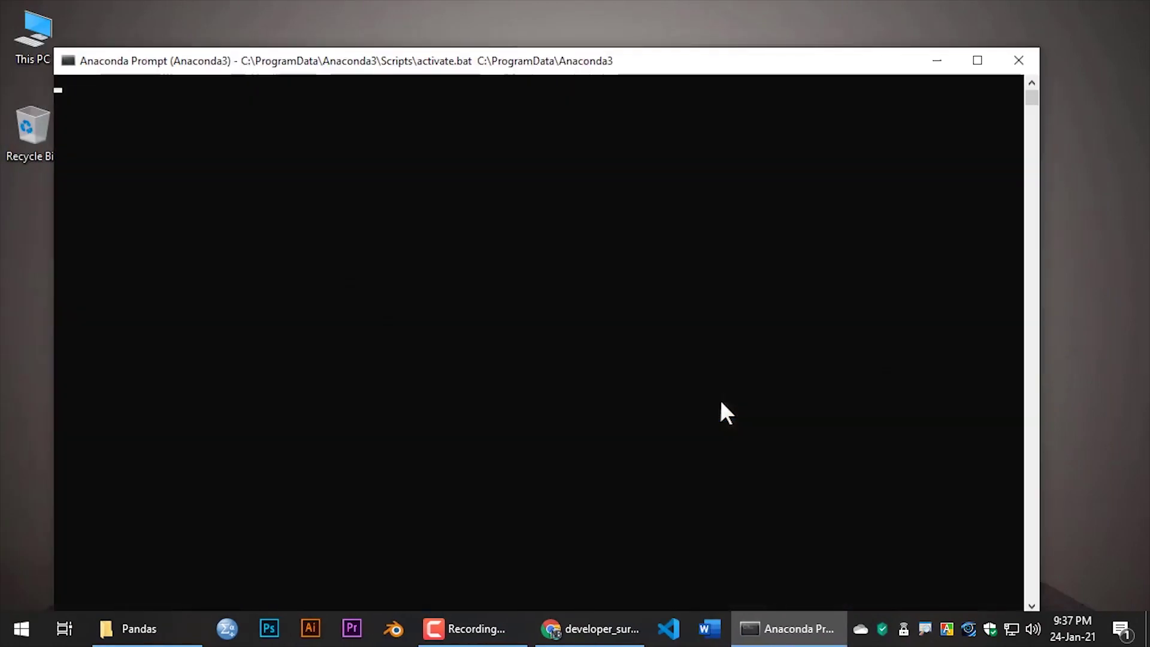
pyautogui.click(21, 629)
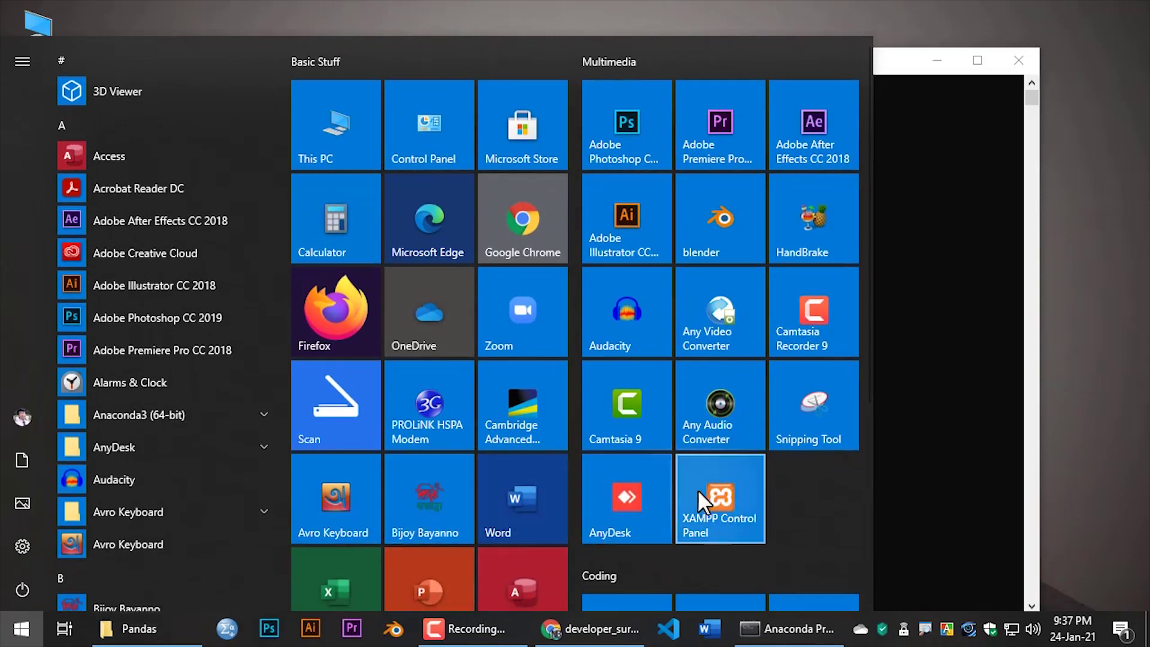
pyautogui.scroll(-3, 706, 498)
pyautogui.scroll(-3, 714, 502)
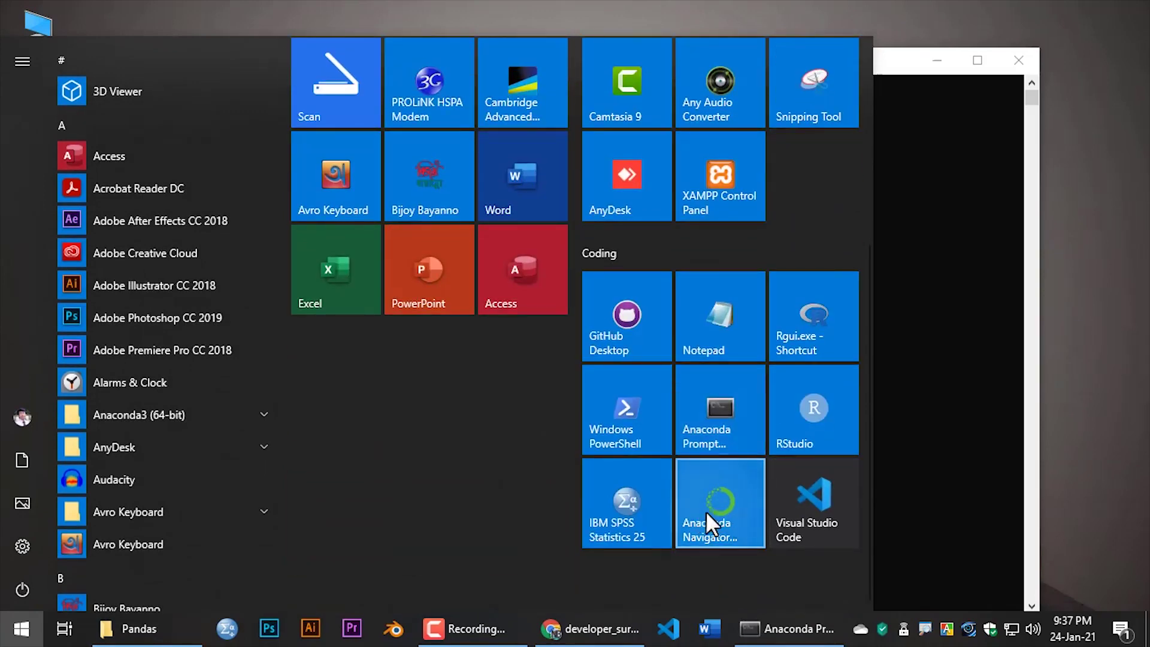
pyautogui.click(901, 60)
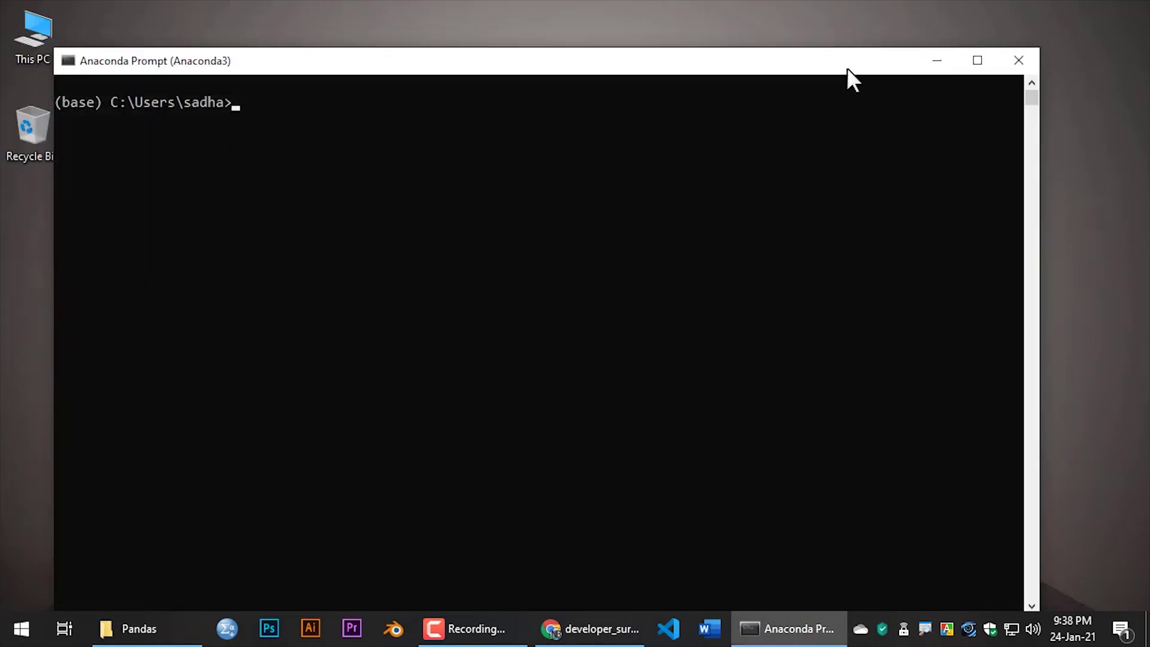
# Try to change the prompt's working directory to OneDrive/Pandas.
pyautogui.moveTo(836, 59); pyautogui.dragTo(840, 46)
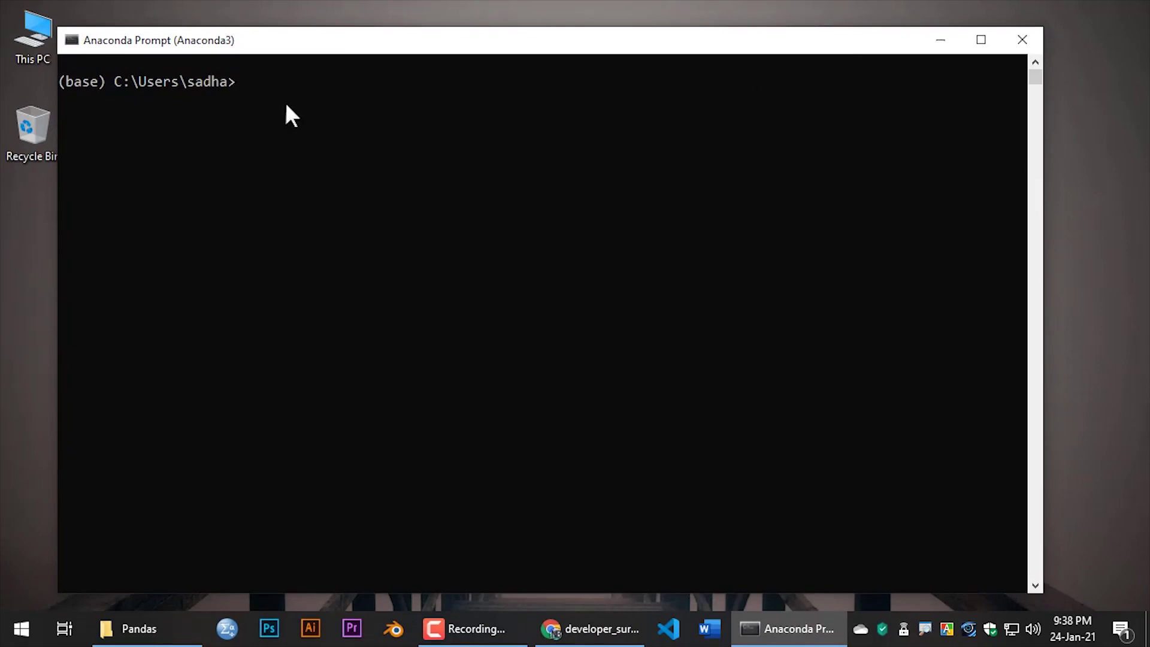
pyautogui.write('cd OneDrive')
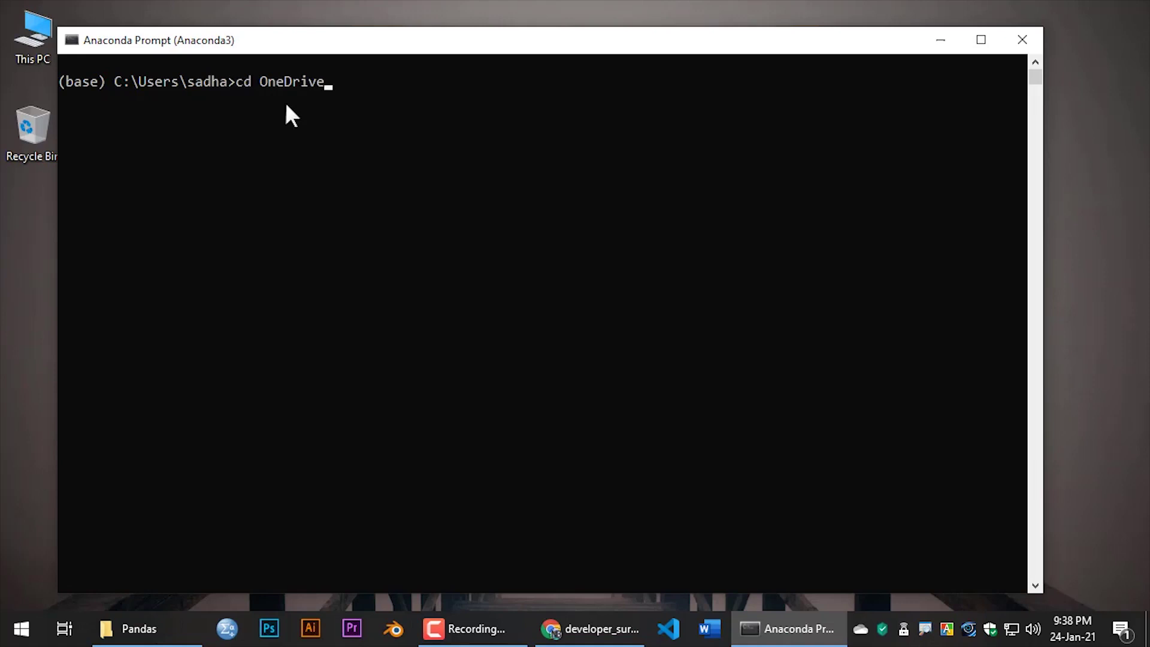
pyautogui.write('/Pandas')
pyautogui.press('Return')
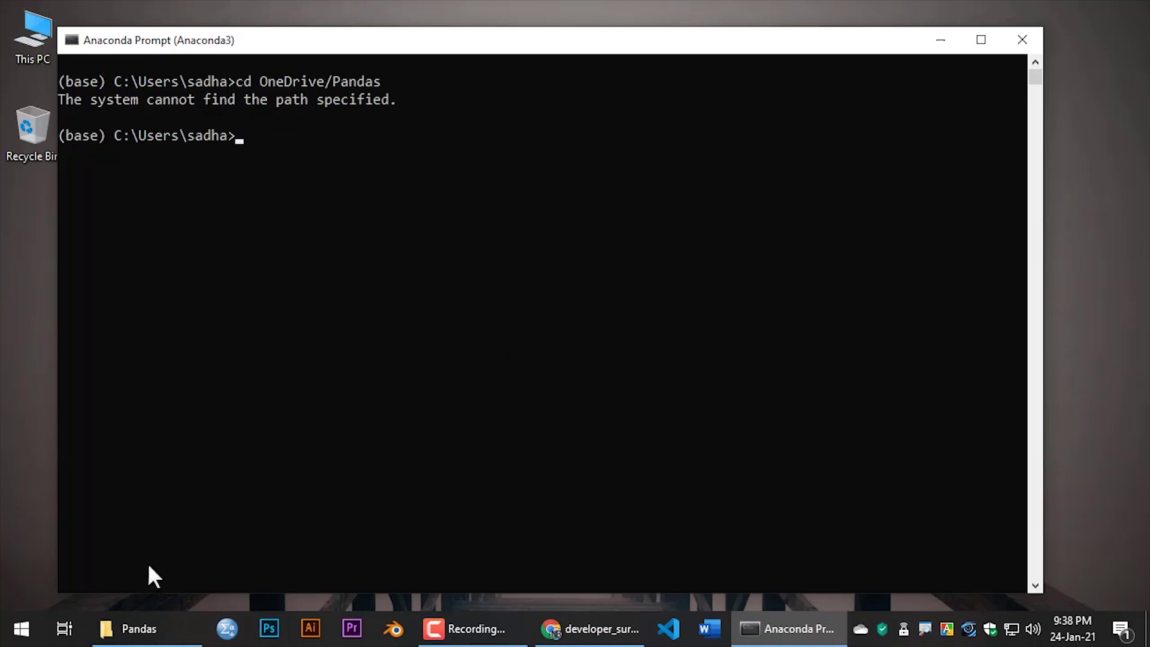
# Check the Pandas folder's path in File Explorer and change the prompt's working directory to OneDrive/Python/Pandas.
pyautogui.click(138, 628)
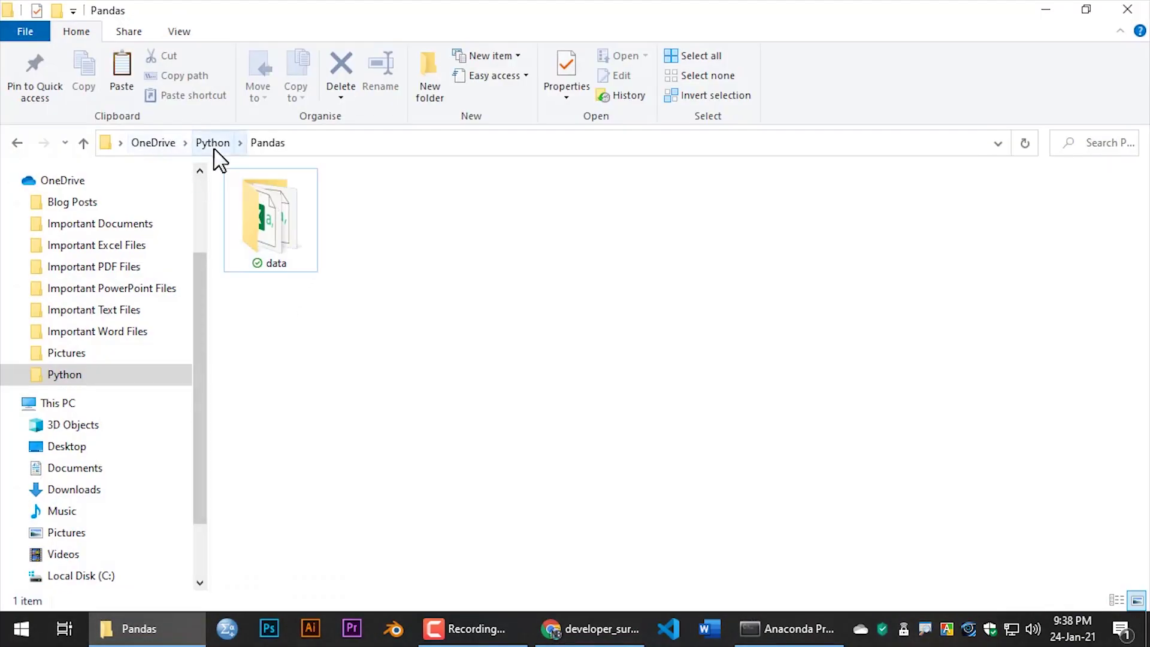
pyautogui.click(785, 628)
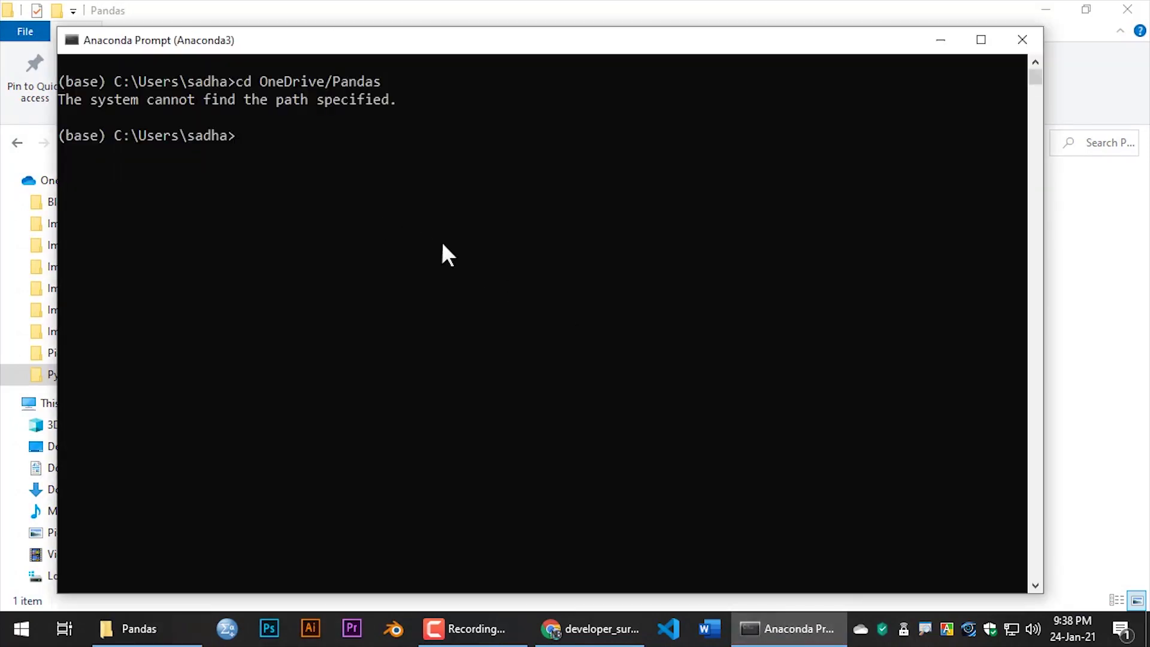
pyautogui.press('Up')
pyautogui.press('BackSpace')
pyautogui.press('BackSpace')
pyautogui.press('BackSpace')
pyautogui.press('BackSpace')
pyautogui.press('BackSpace')
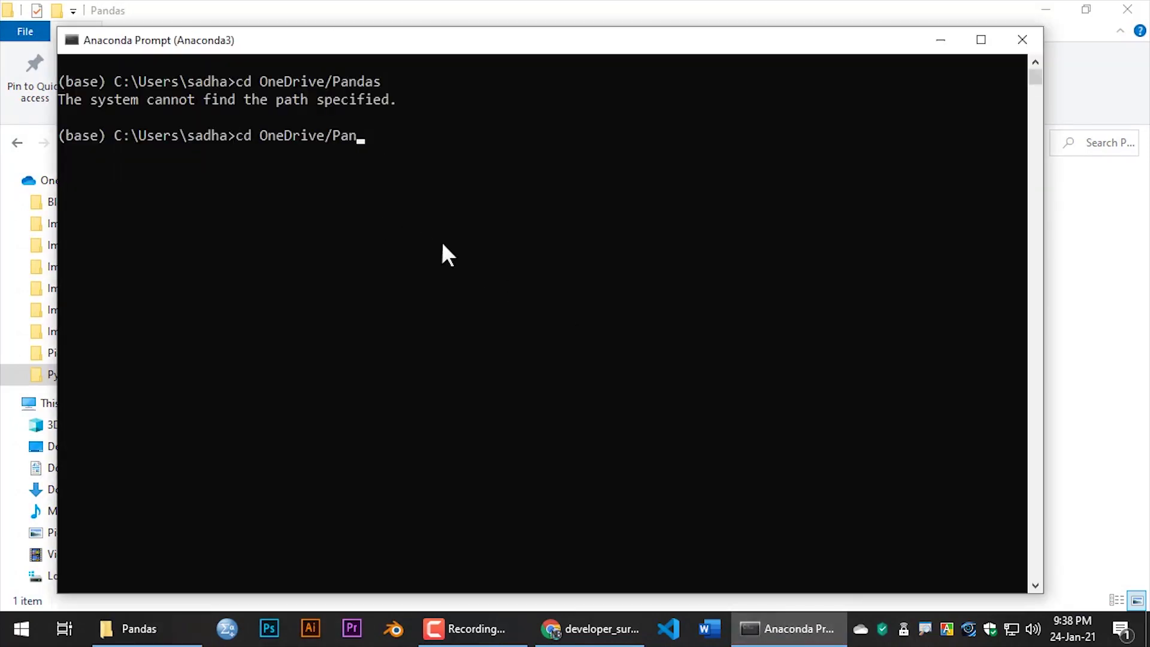
pyautogui.write('ython/Pandas')
pyautogui.press('Return')
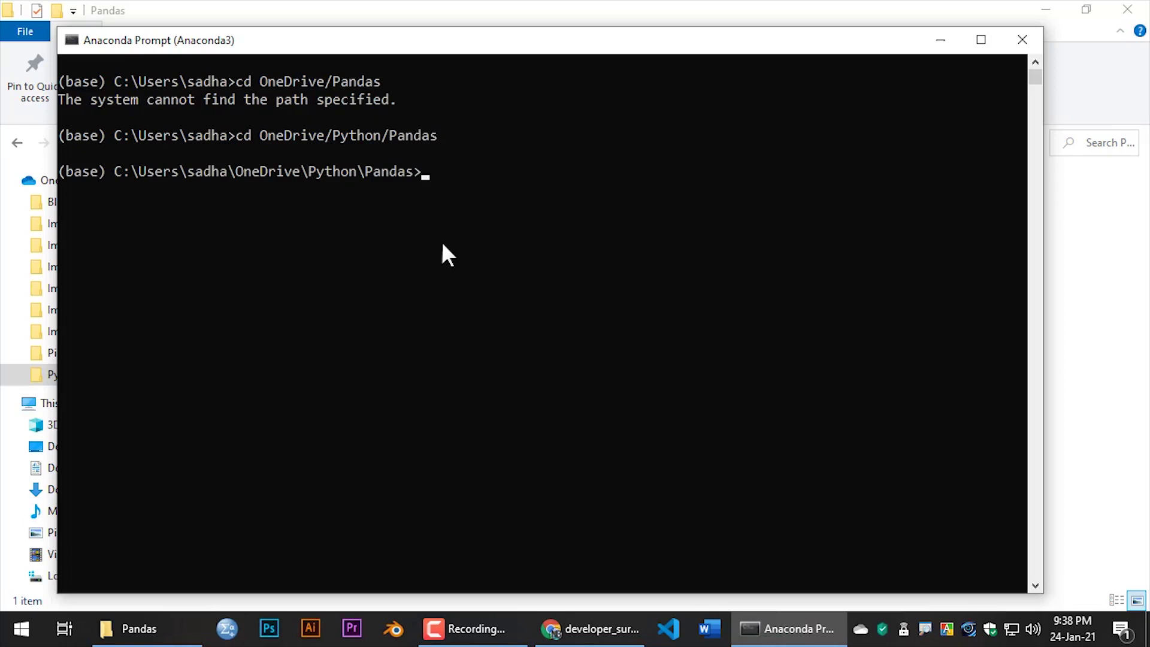
# Start Jupyter Notebook from the Pandas directory, check the server output, and minimize the Anaconda Prompt window.
pyautogui.write('jupyter notebook')
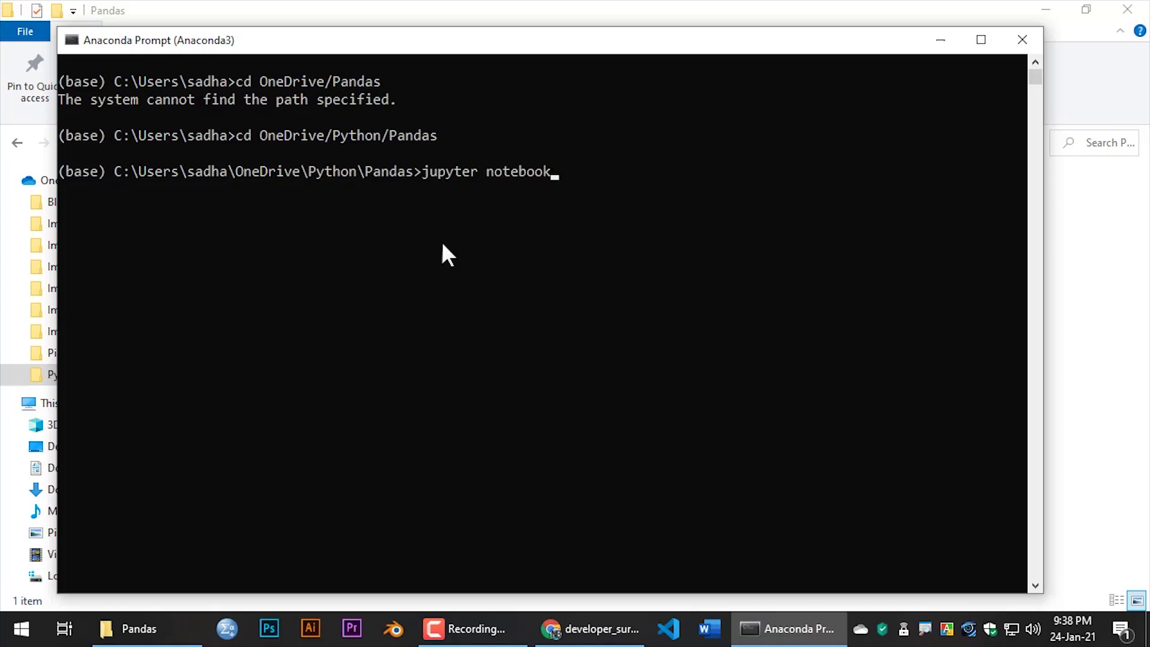
pyautogui.press('Return')
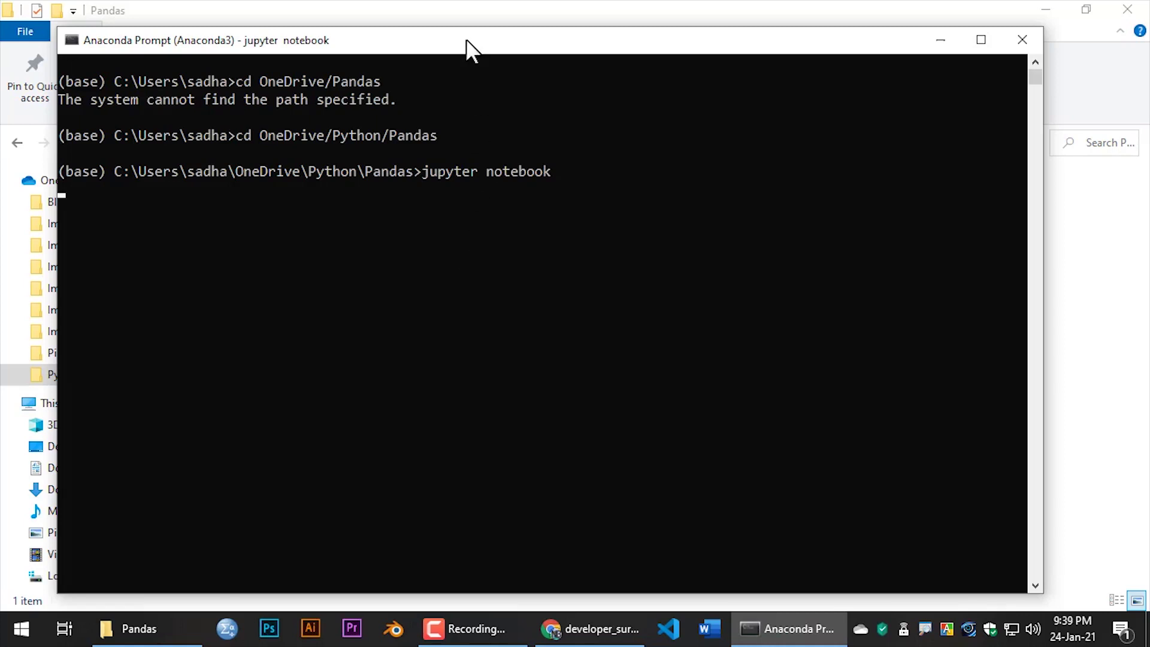
pyautogui.moveTo(466, 39); pyautogui.dragTo(465, 31)
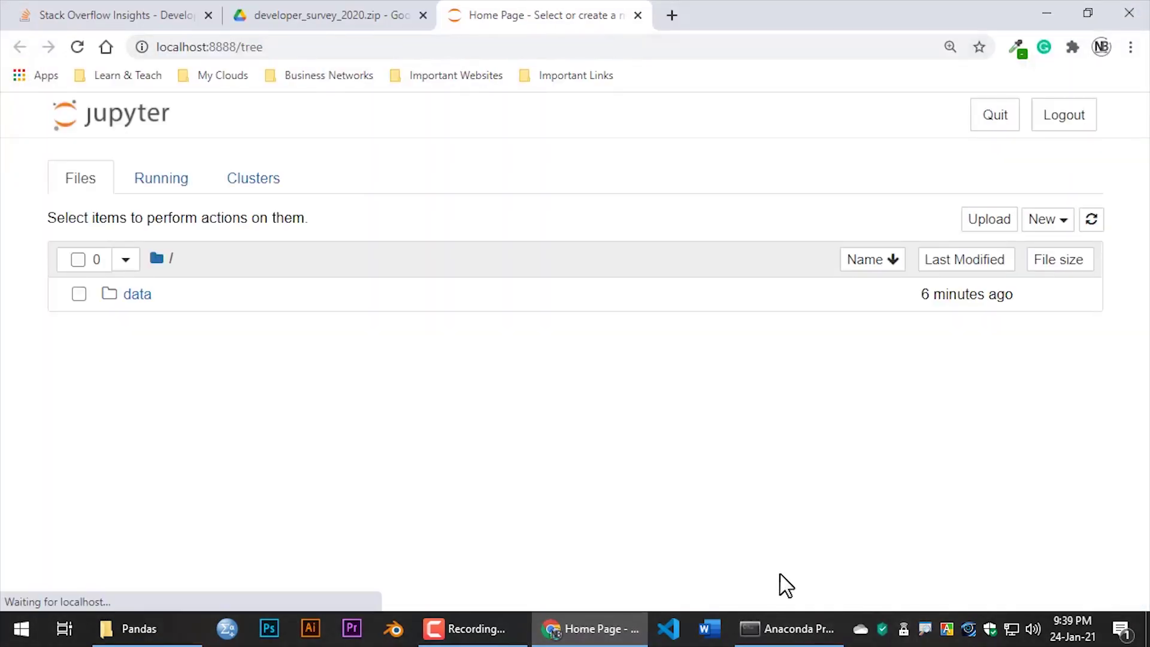
pyautogui.click(786, 640)
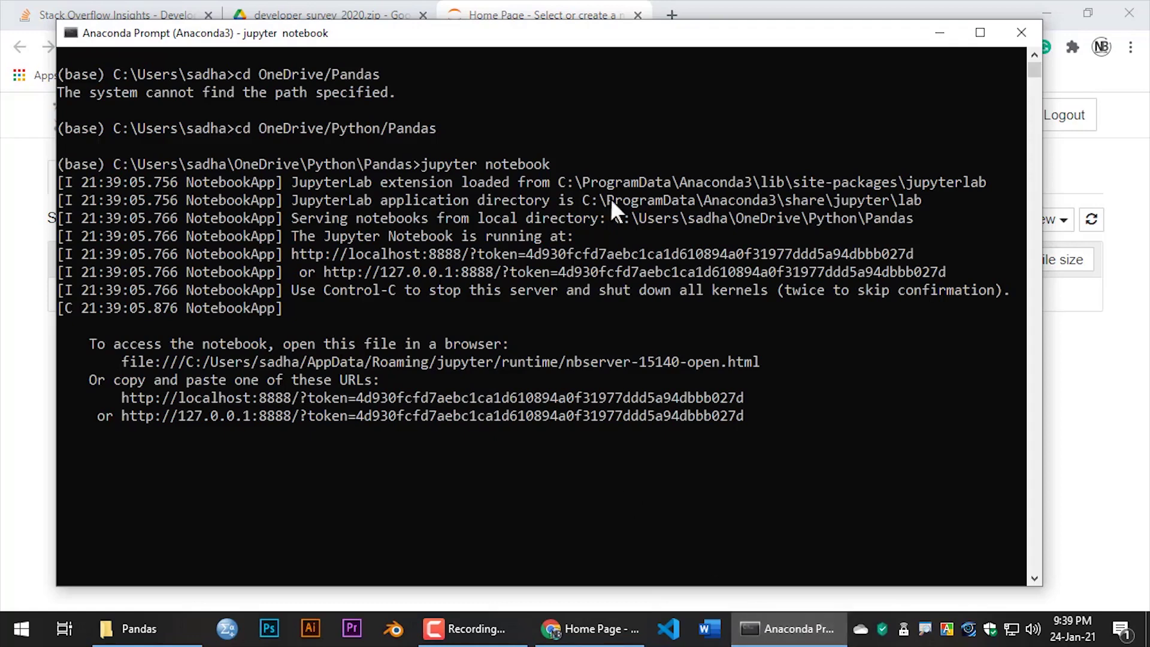
pyautogui.click(938, 30)
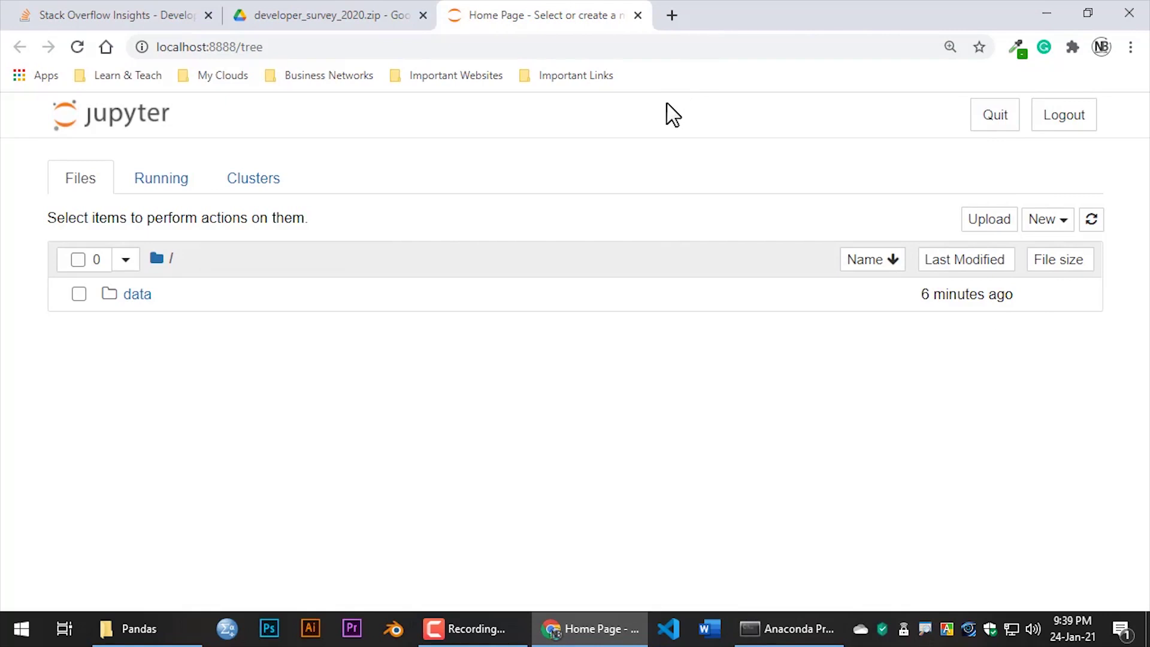
# Close the Stack Overflow survey and developer_survey_2020.zip pages, leaving only the Jupyter home page open.
pyautogui.click(165, 21)
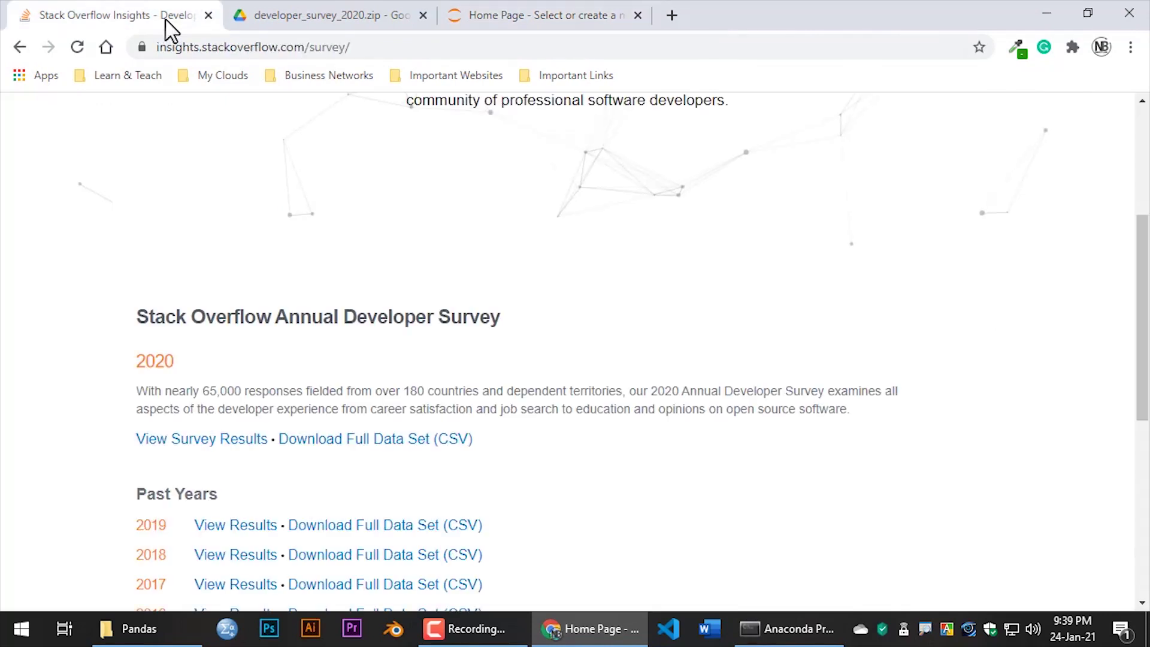
pyautogui.click(208, 16)
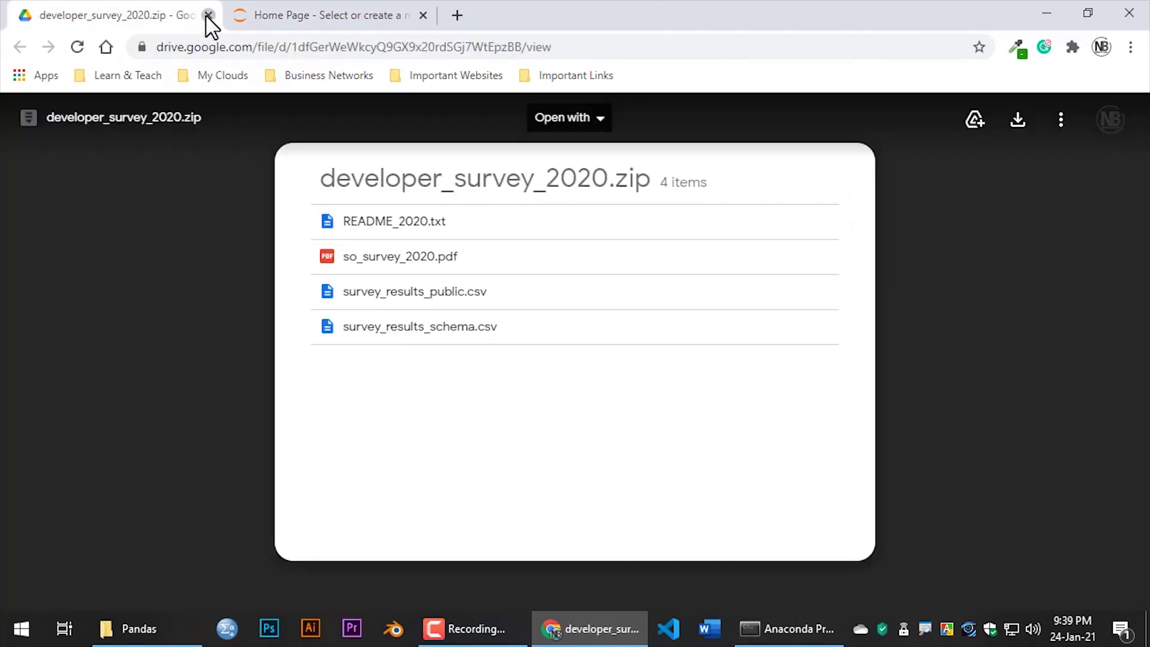
pyautogui.click(214, 15)
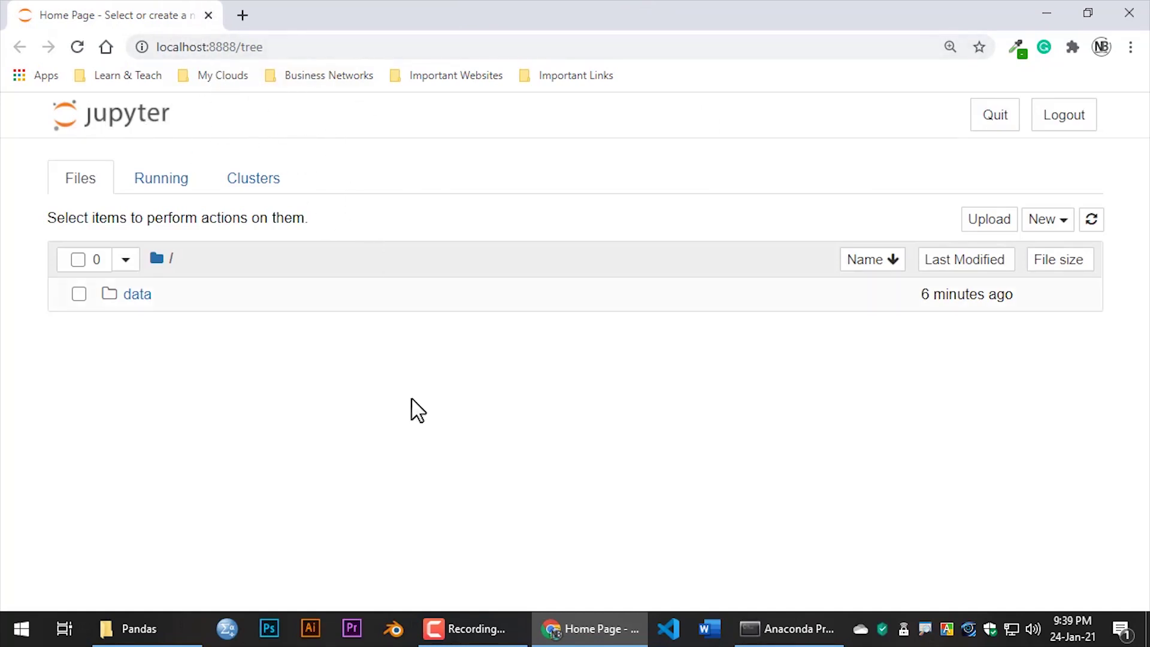
# Check the Pandas folder in File Explorer and create a new Python 3 notebook from the Jupyter home page.
pyautogui.click(144, 643)
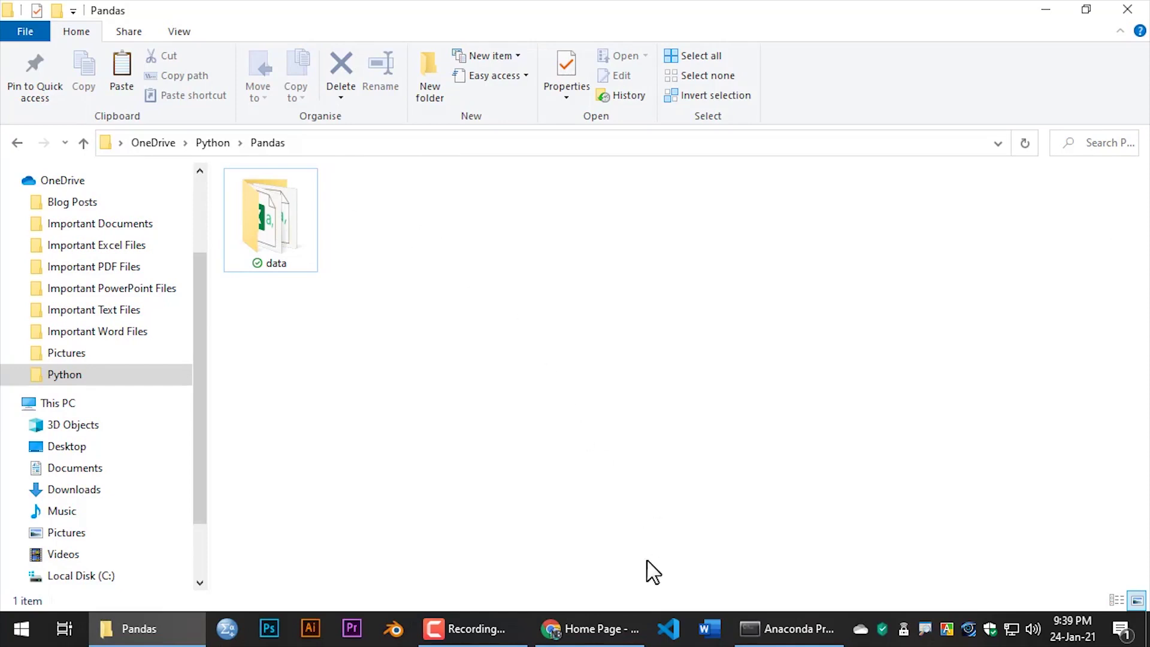
pyautogui.click(598, 626)
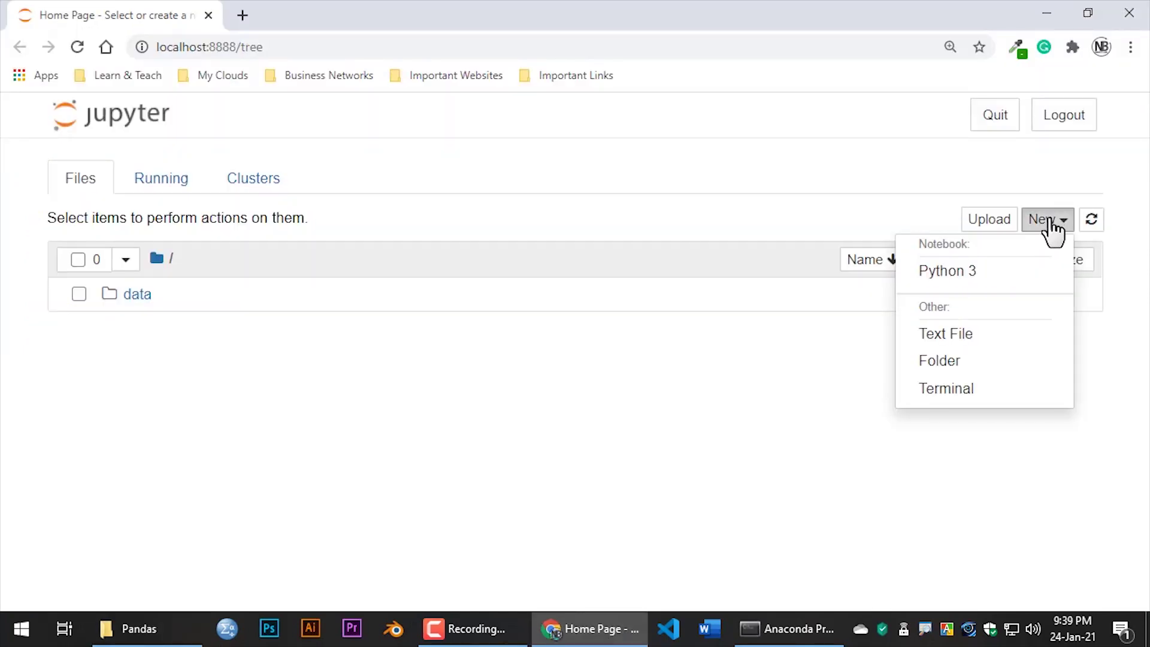
pyautogui.click(992, 273)
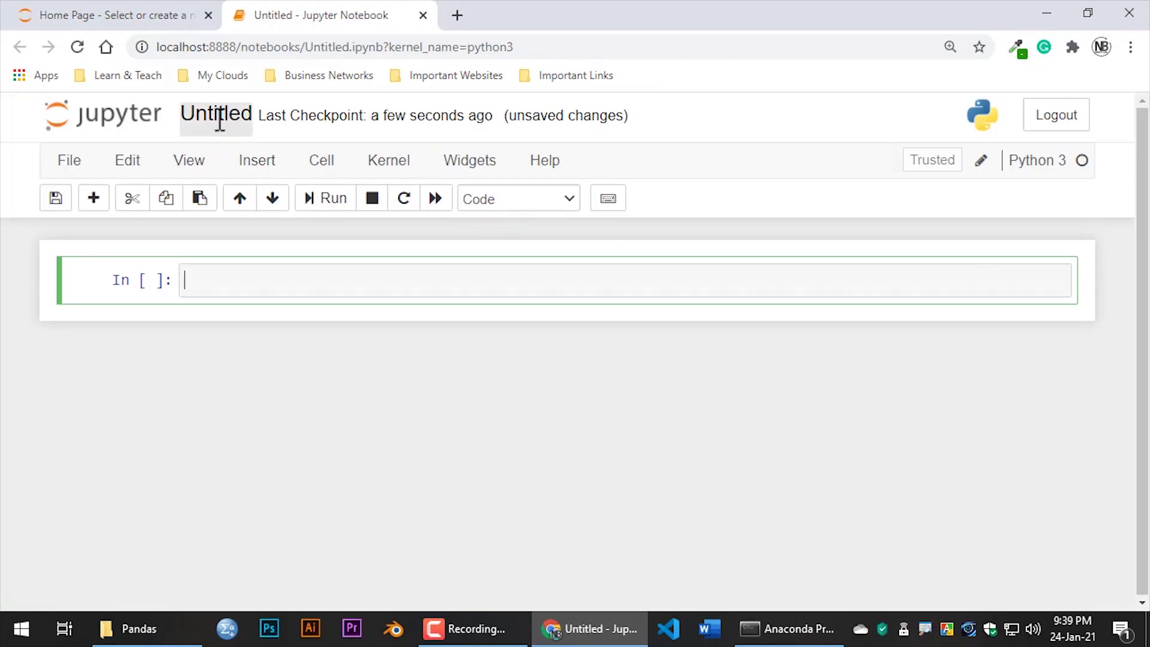
# Rename the untitled notebook as Lecture05.
pyautogui.click(220, 118)
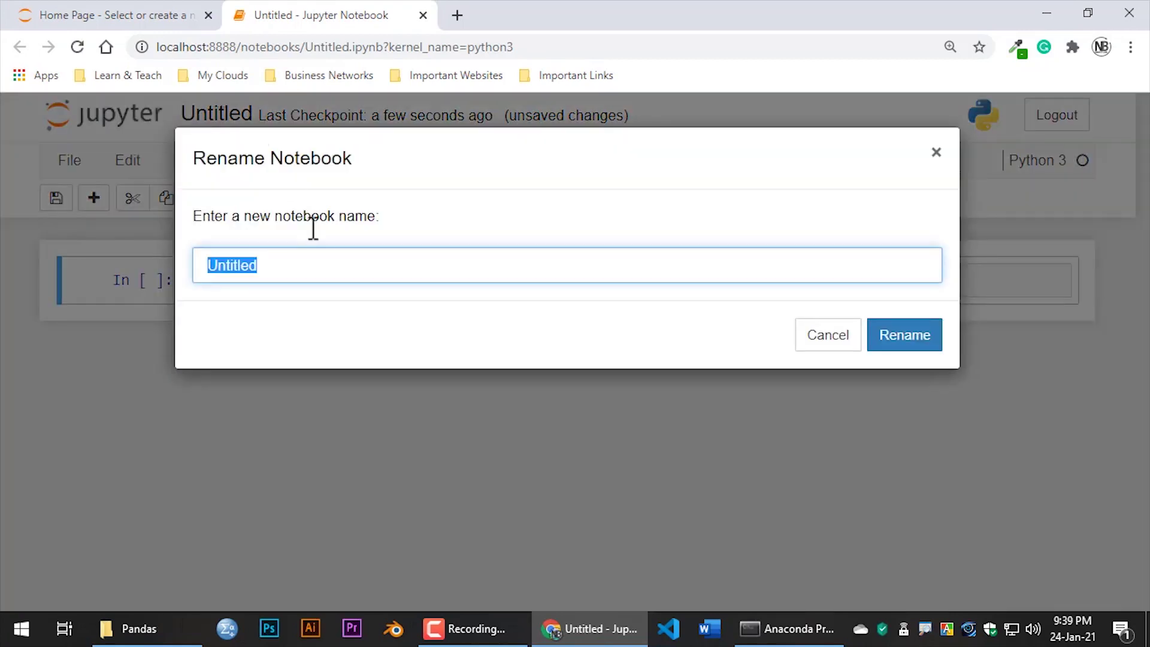
pyautogui.write('Lecture')
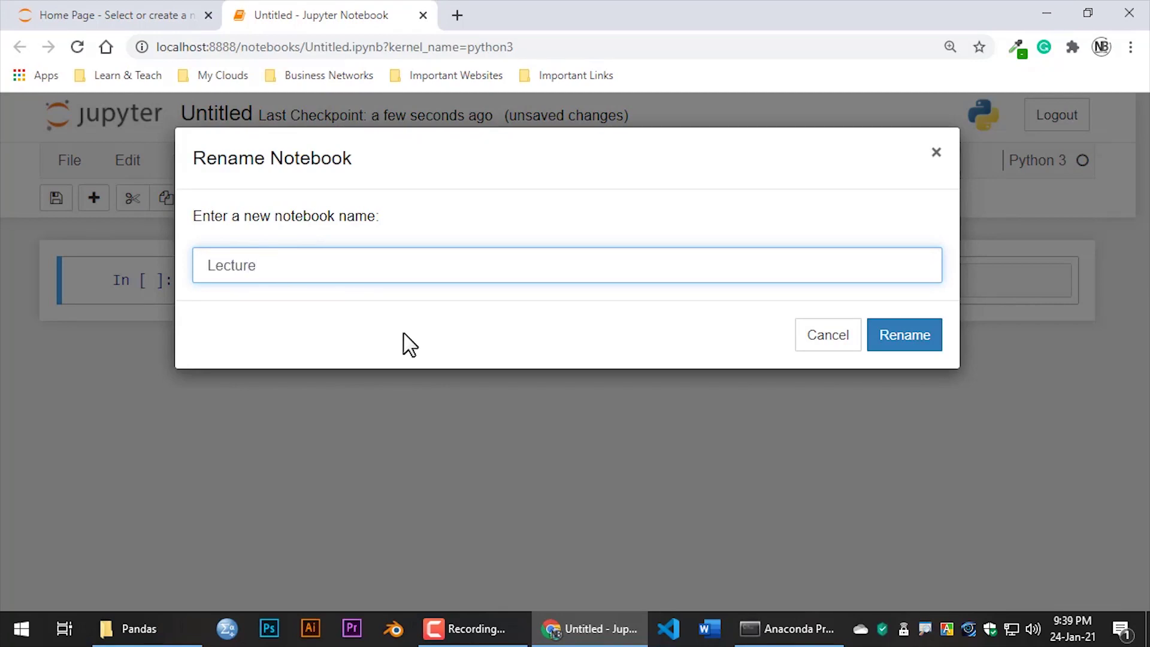
pyautogui.write('04')
pyautogui.press('BackSpace')
pyautogui.write('5')
pyautogui.click(906, 345)
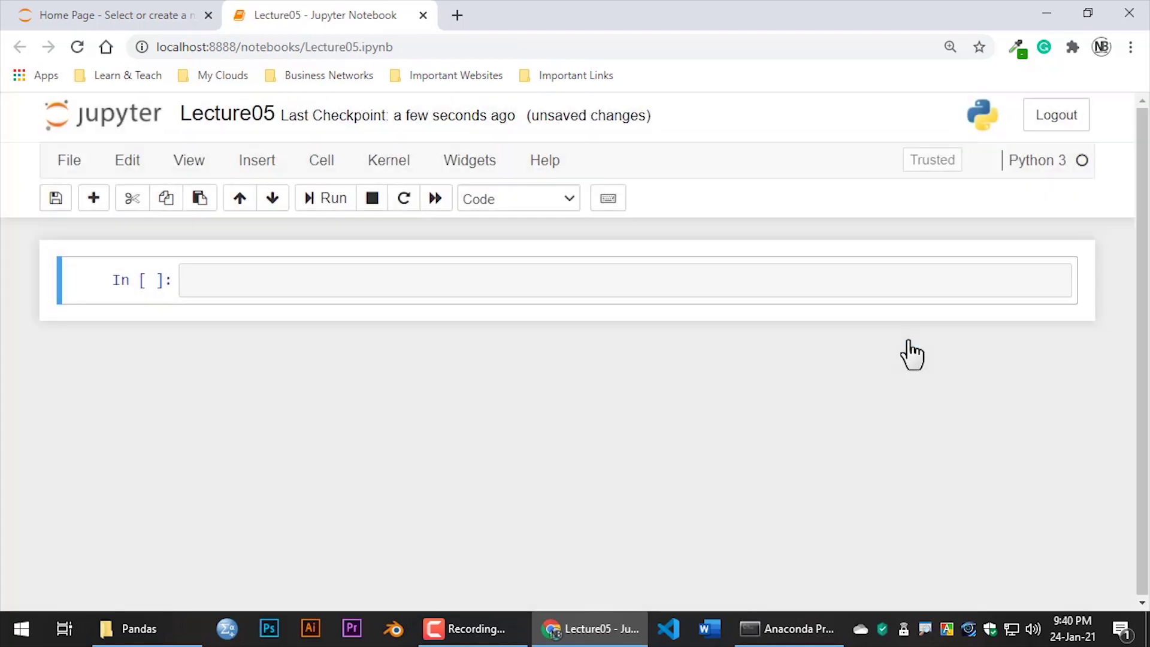
# Check Lecture05.ipynb and the .ipynb_checkpoints folder in the Pandas folder, and return to the notebook's first cell.
pyautogui.click(156, 632)
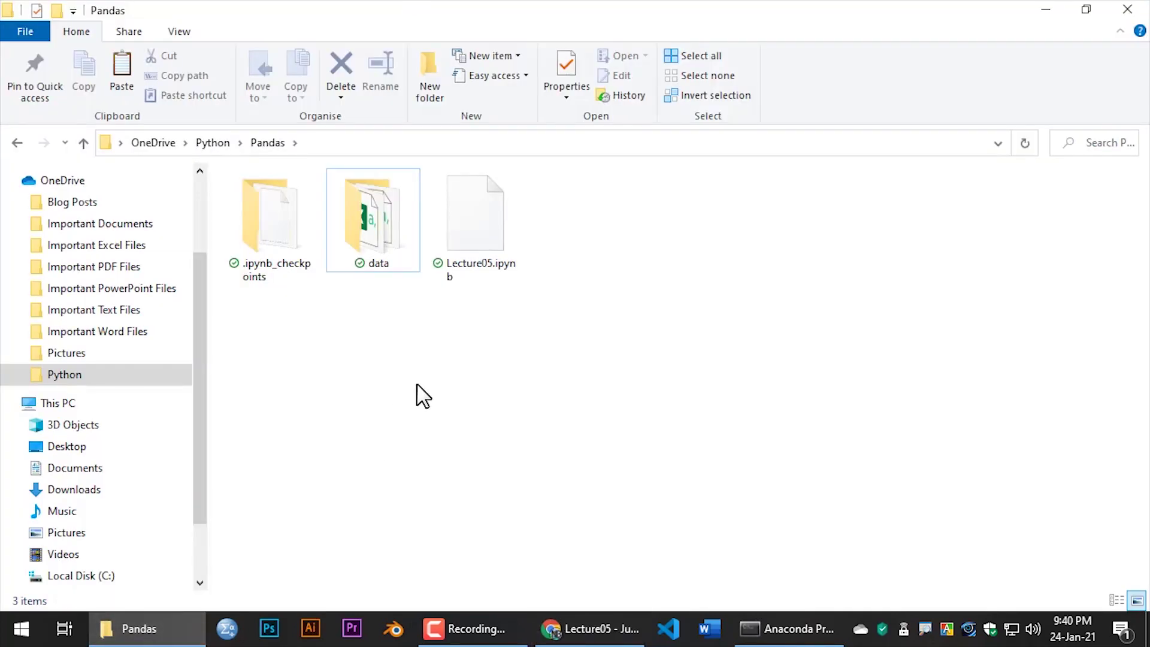
pyautogui.click(493, 281)
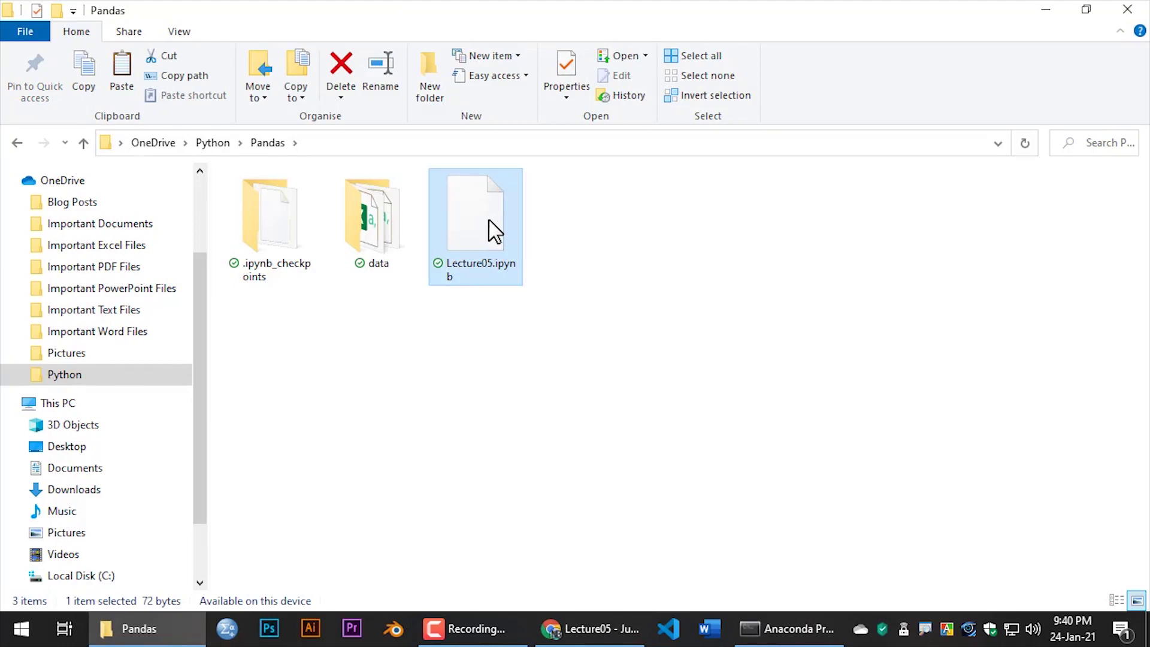
pyautogui.click(276, 225)
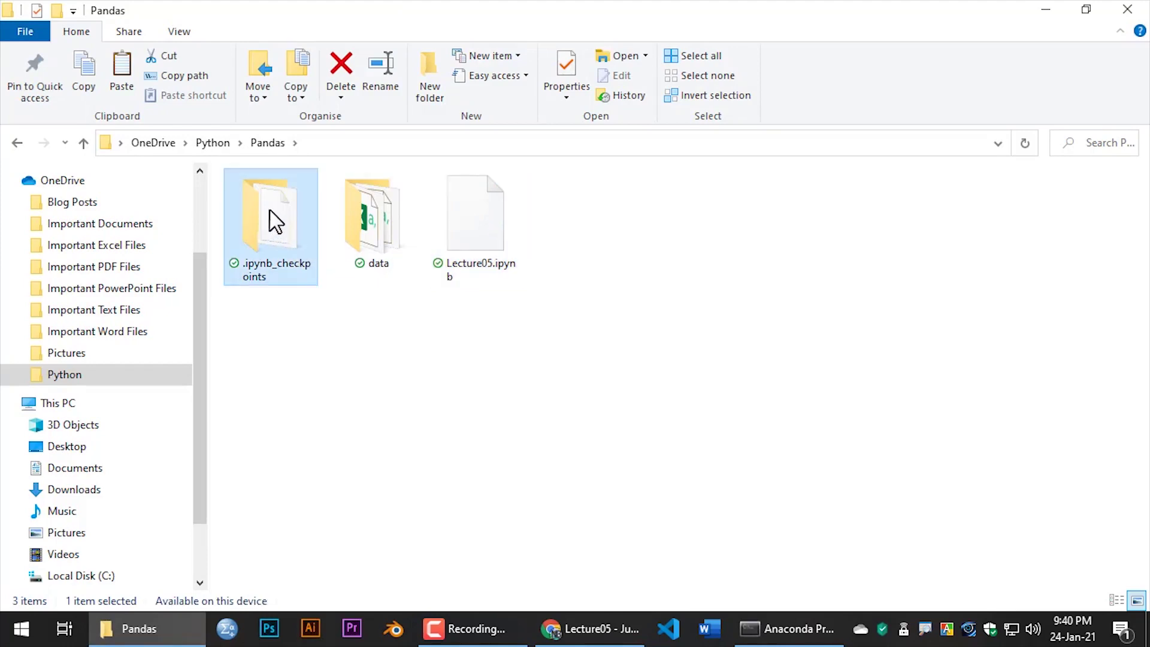
pyautogui.click(1049, 12)
pyautogui.click(328, 282)
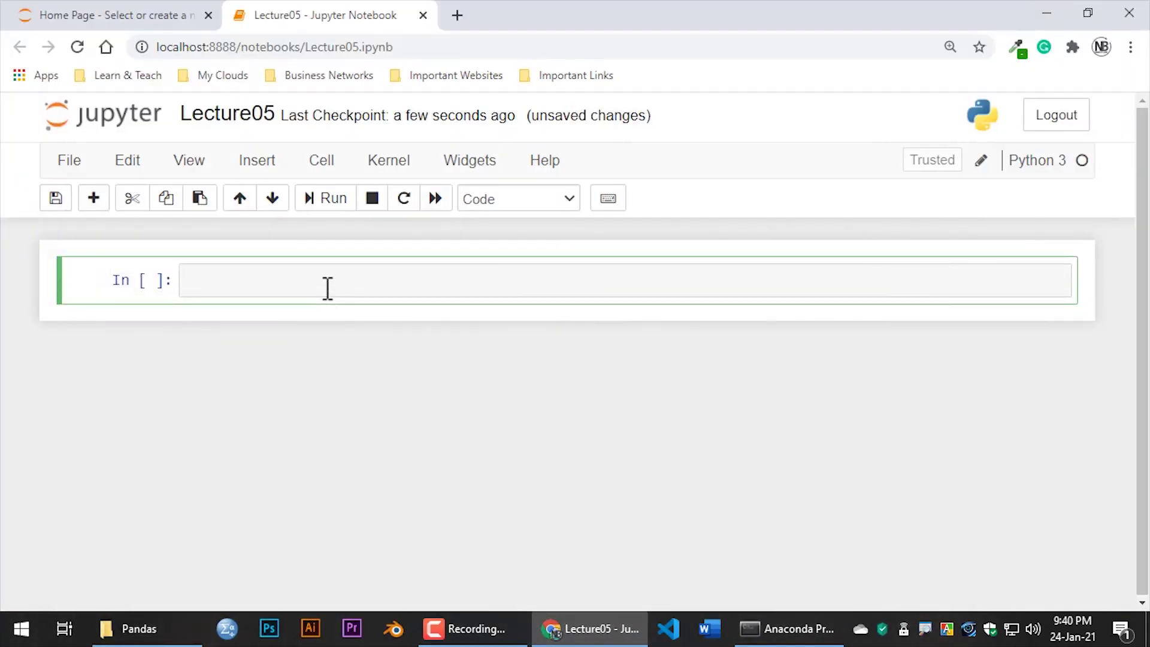
# Open the data folder inside Pandas and select survey_results_public.csv.
pyautogui.click(146, 640)
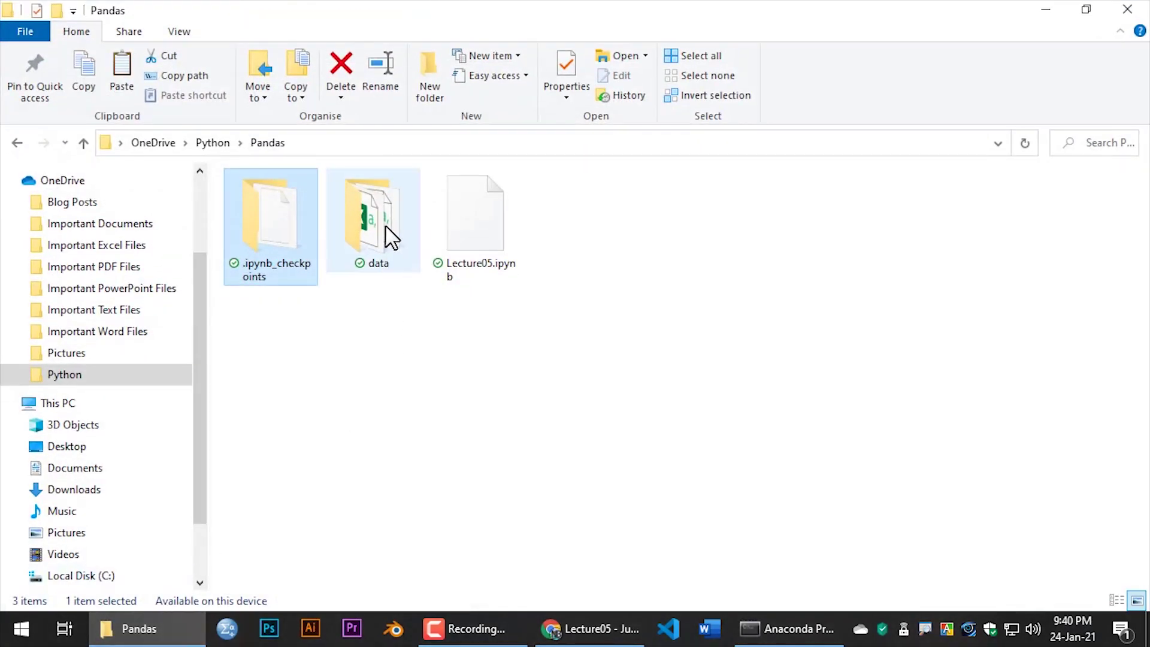
pyautogui.click(387, 231)
pyautogui.doubleClick(387, 227)
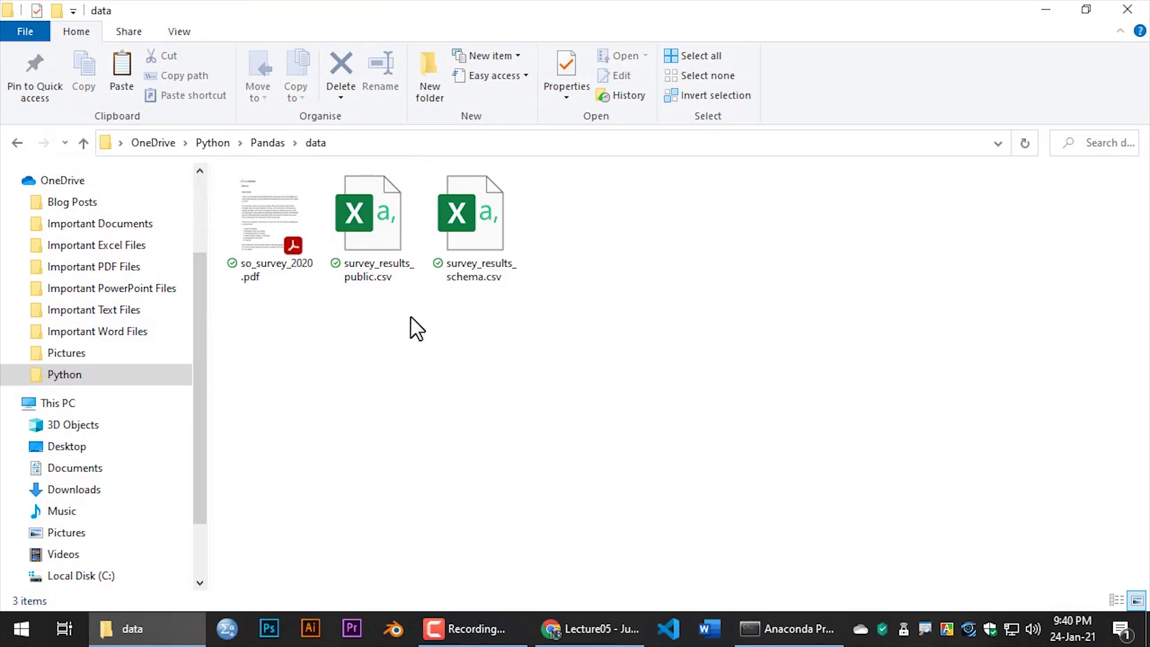
pyautogui.click(383, 230)
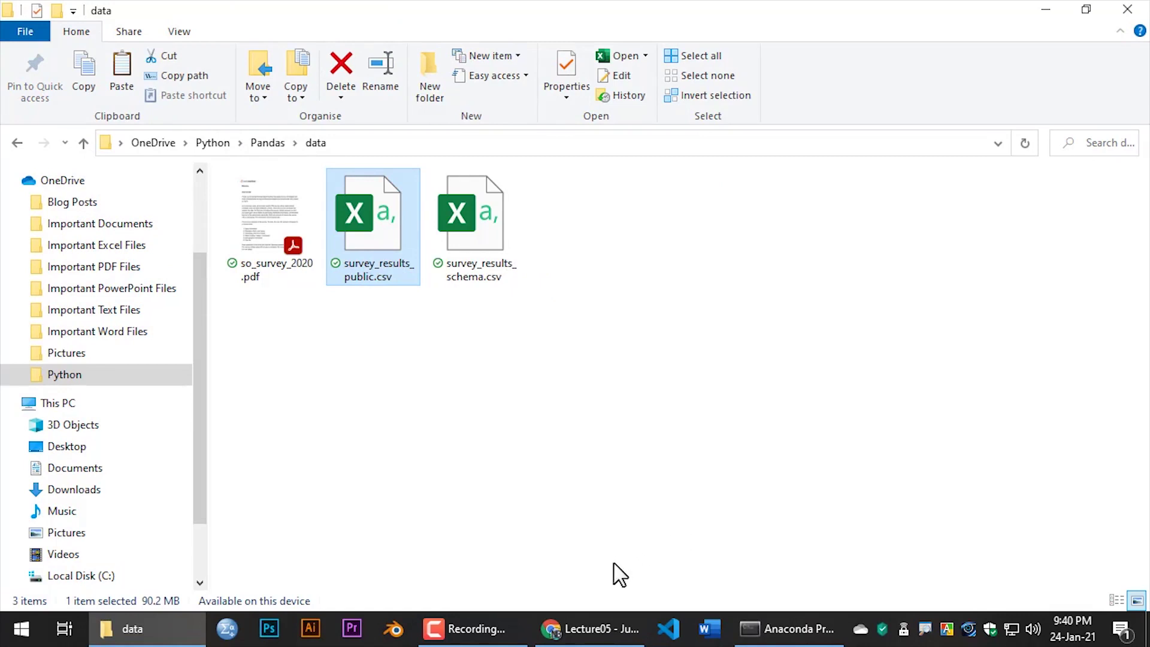
# Return to the Lecture05 notebook and enter "import pandas as pd" in the first cell.
pyautogui.click(590, 629)
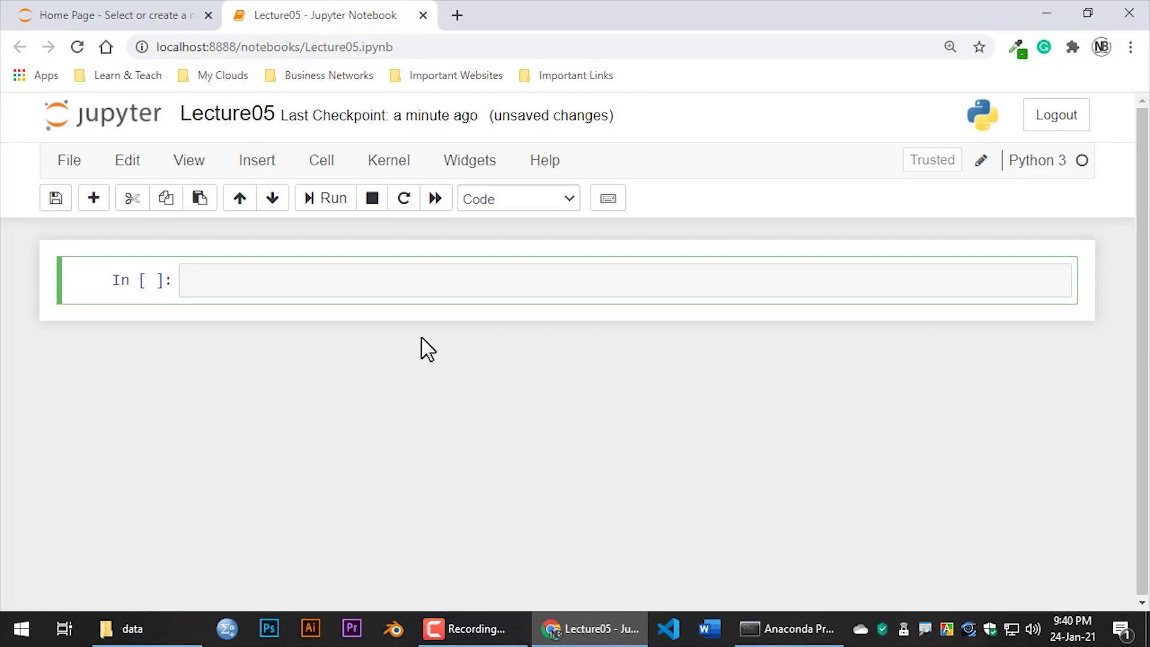
pyautogui.write('import pandas as pd')
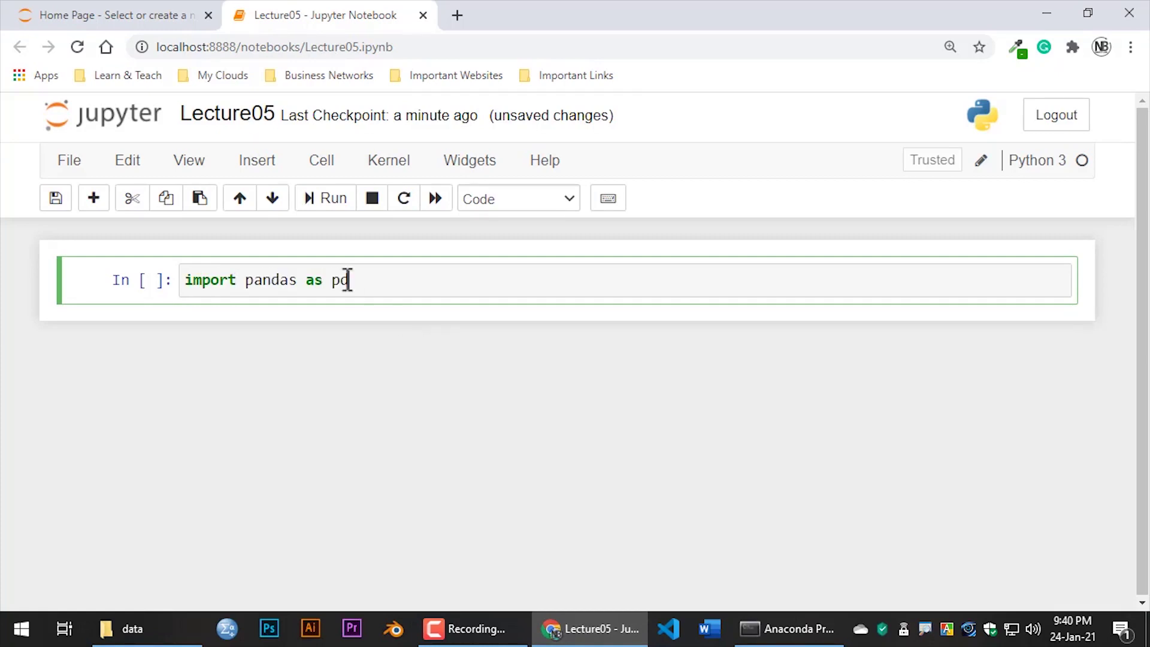
pyautogui.moveTo(298, 288); pyautogui.dragTo(247, 283)
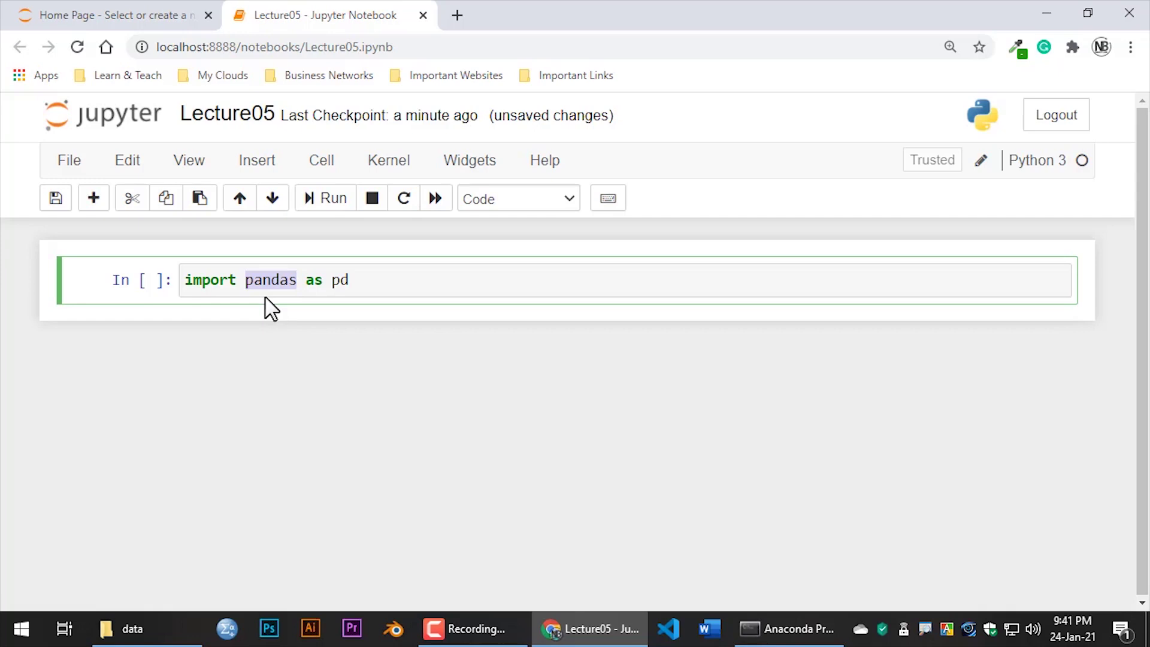
pyautogui.click(283, 281)
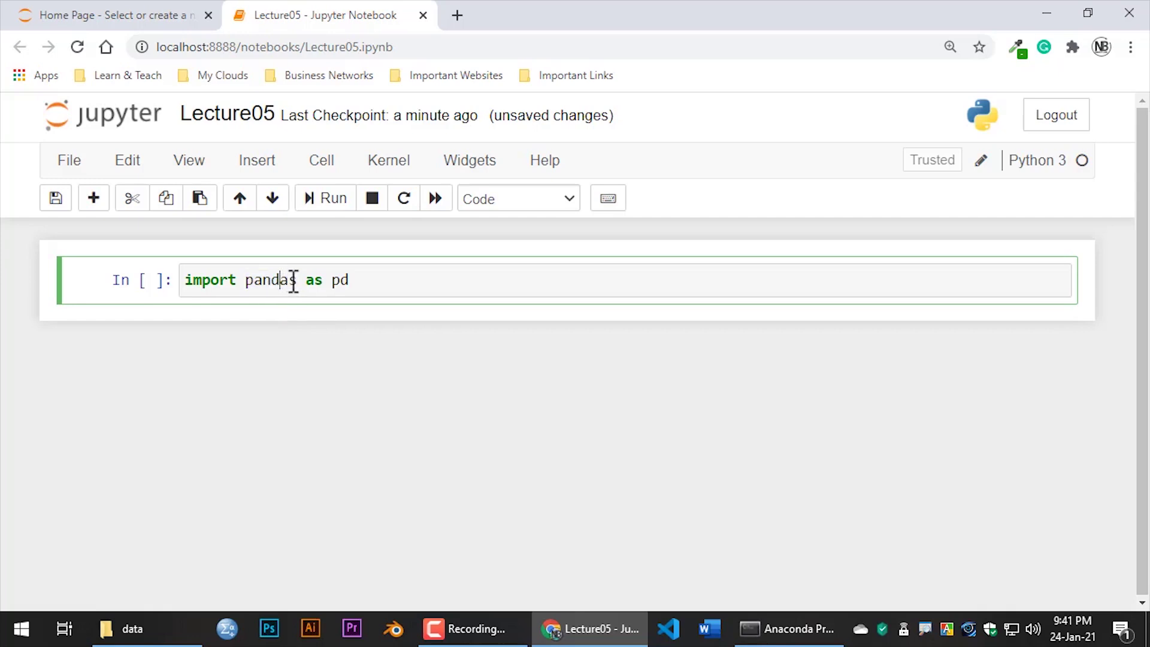
# Run the "import pandas as pd" cell, moving on to a new empty cell below it.
pyautogui.moveTo(297, 280); pyautogui.dragTo(251, 282)
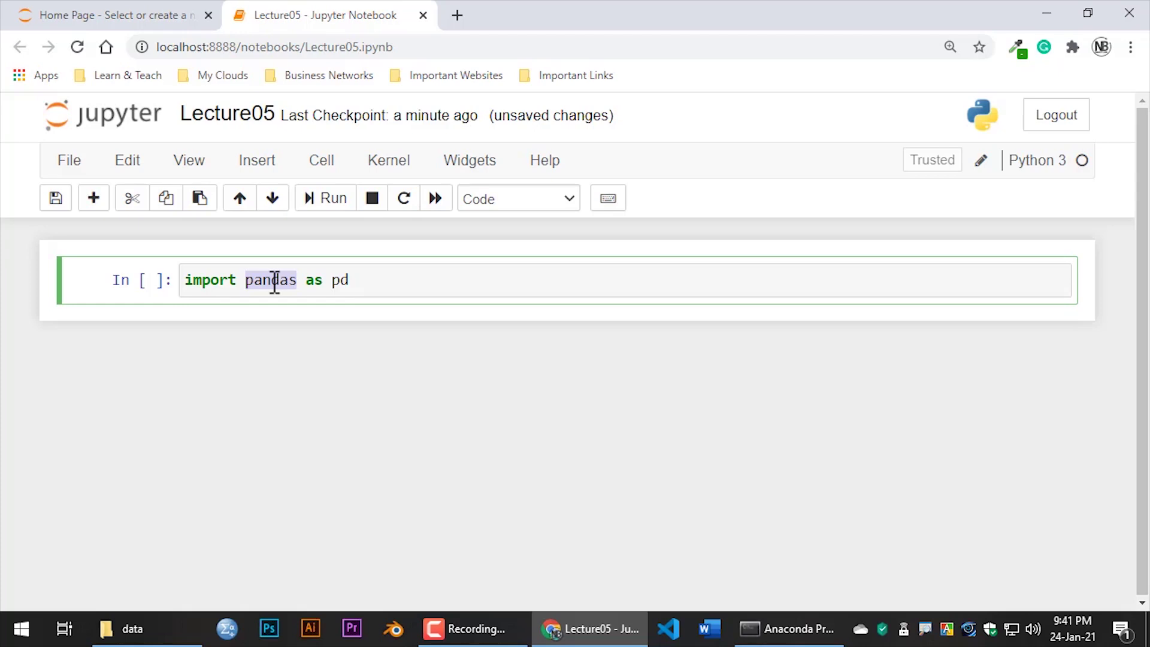
pyautogui.doubleClick(337, 280)
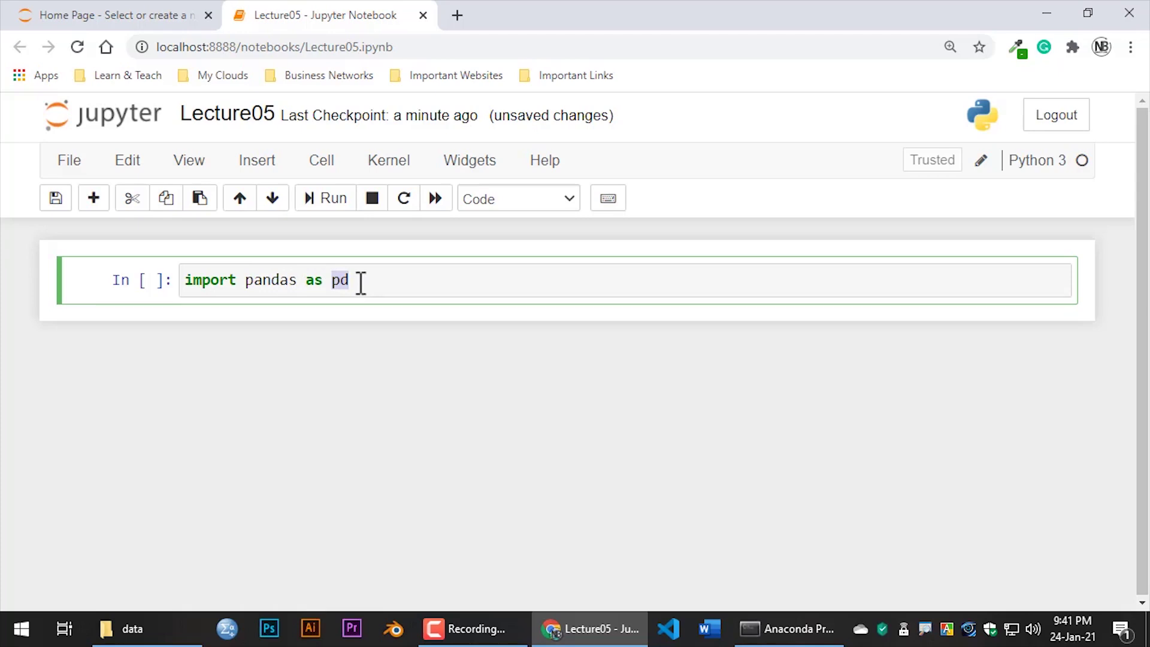
pyautogui.click(362, 281)
pyautogui.moveTo(359, 281); pyautogui.dragTo(324, 281)
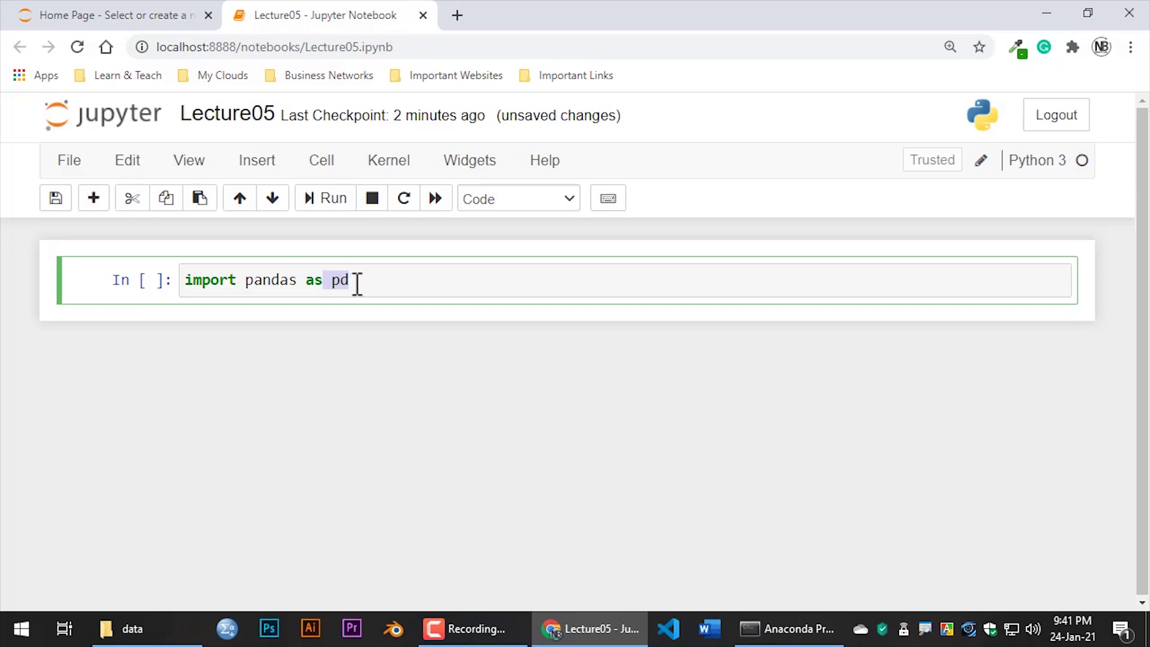
pyautogui.click(358, 282)
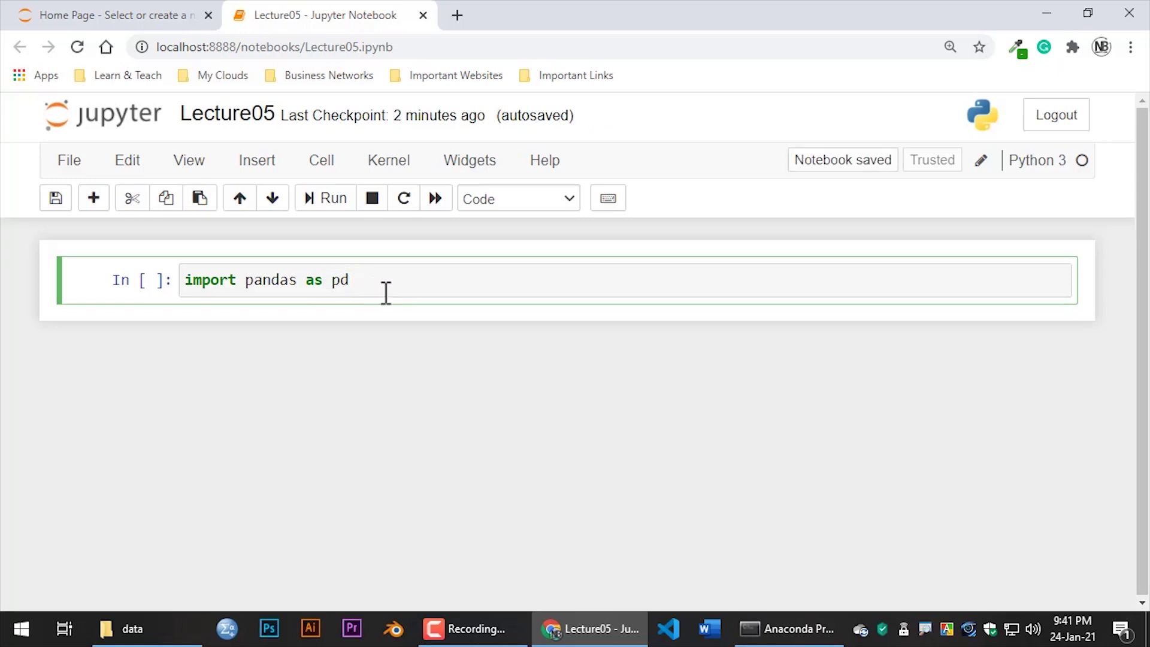
pyautogui.hotkey('shift', 'Return')
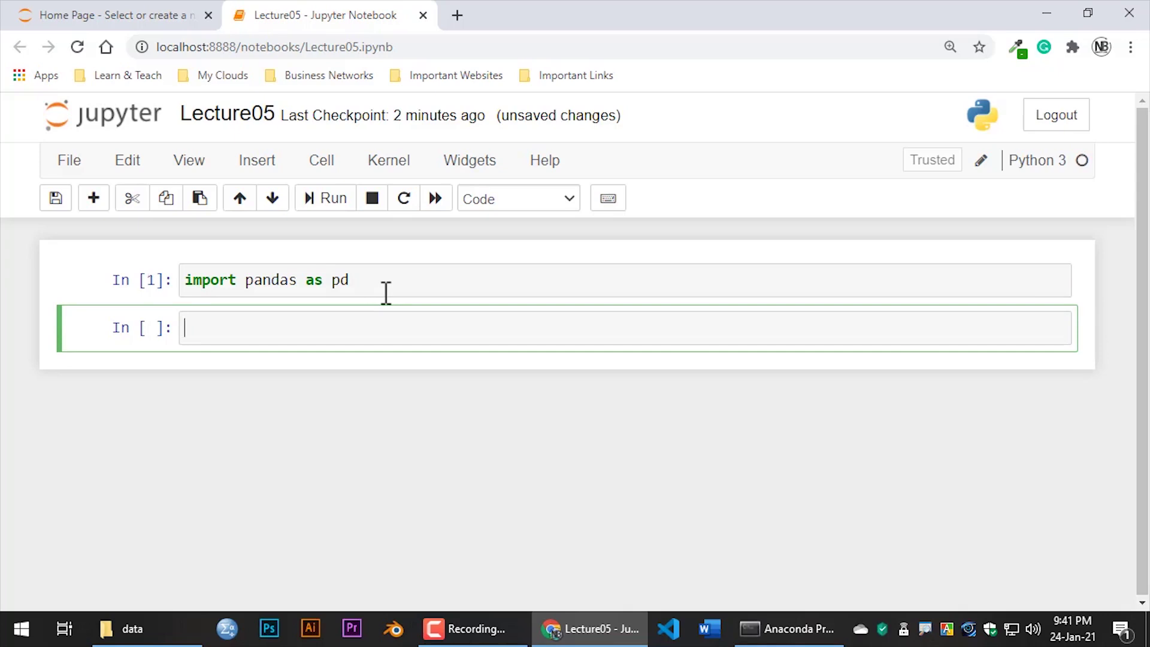
# Open YouTube in a new browser tab and show the "Python Bangla Tutorials For Beginners" playlist.
pyautogui.click(457, 15)
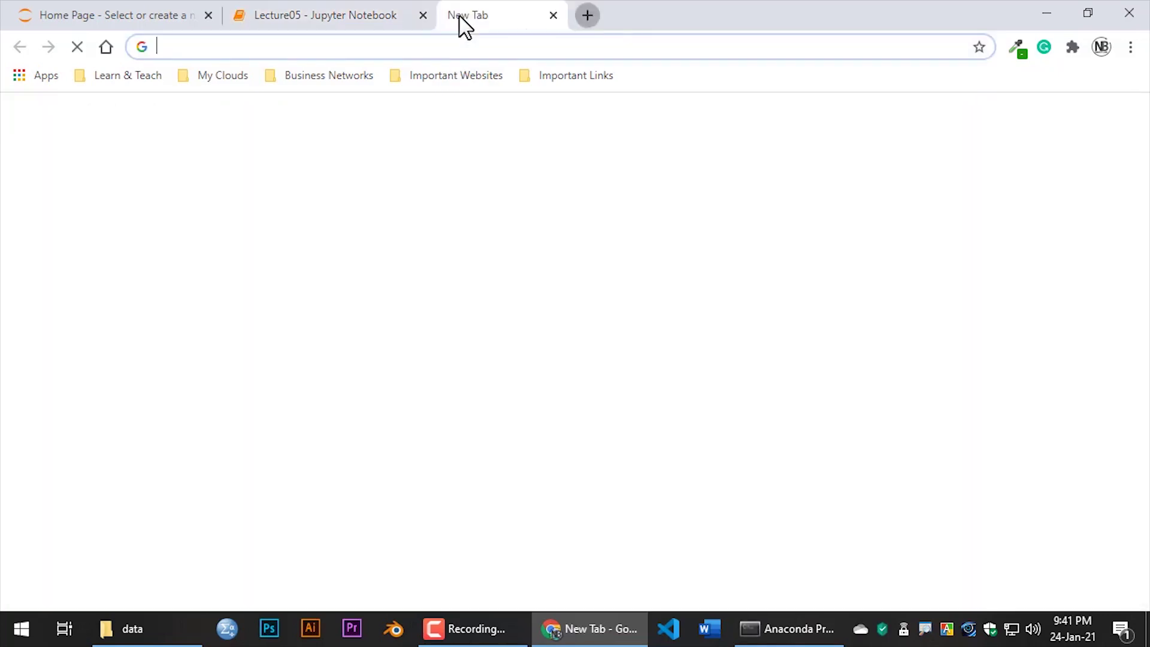
pyautogui.click(28, 83)
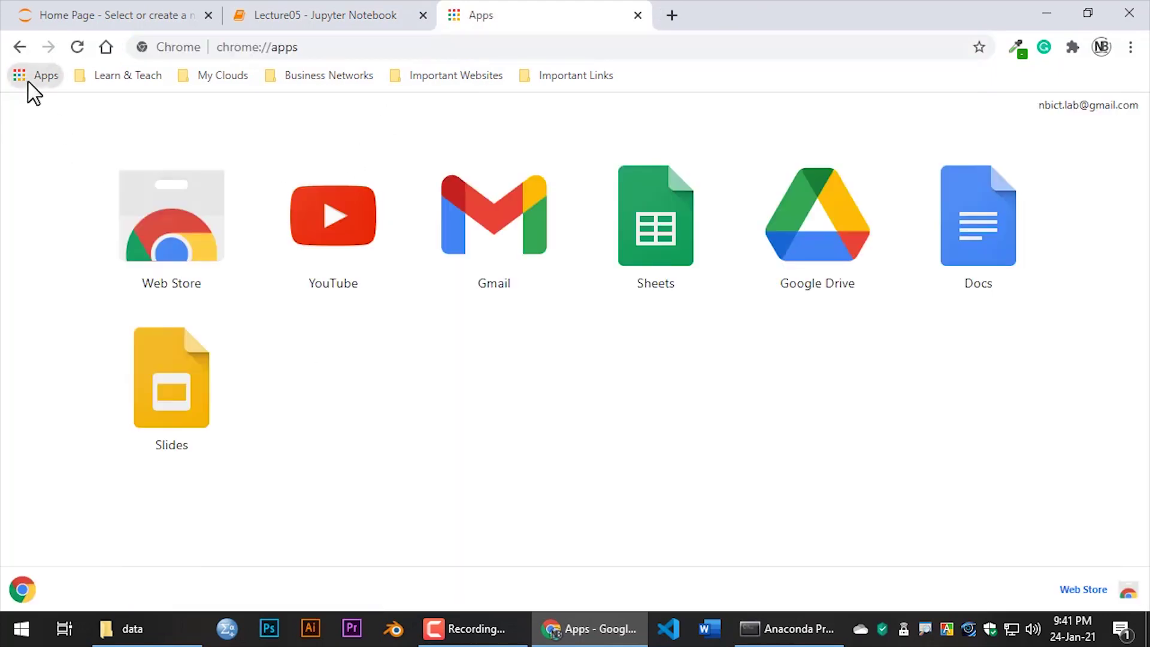
pyautogui.click(344, 230)
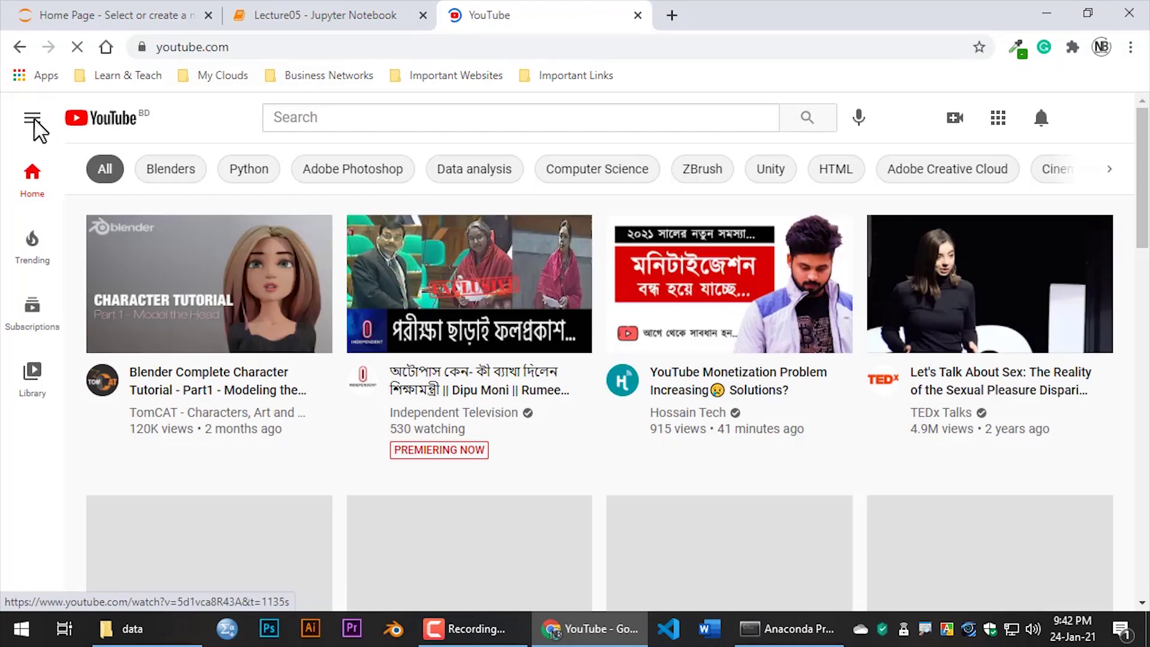
pyautogui.click(32, 119)
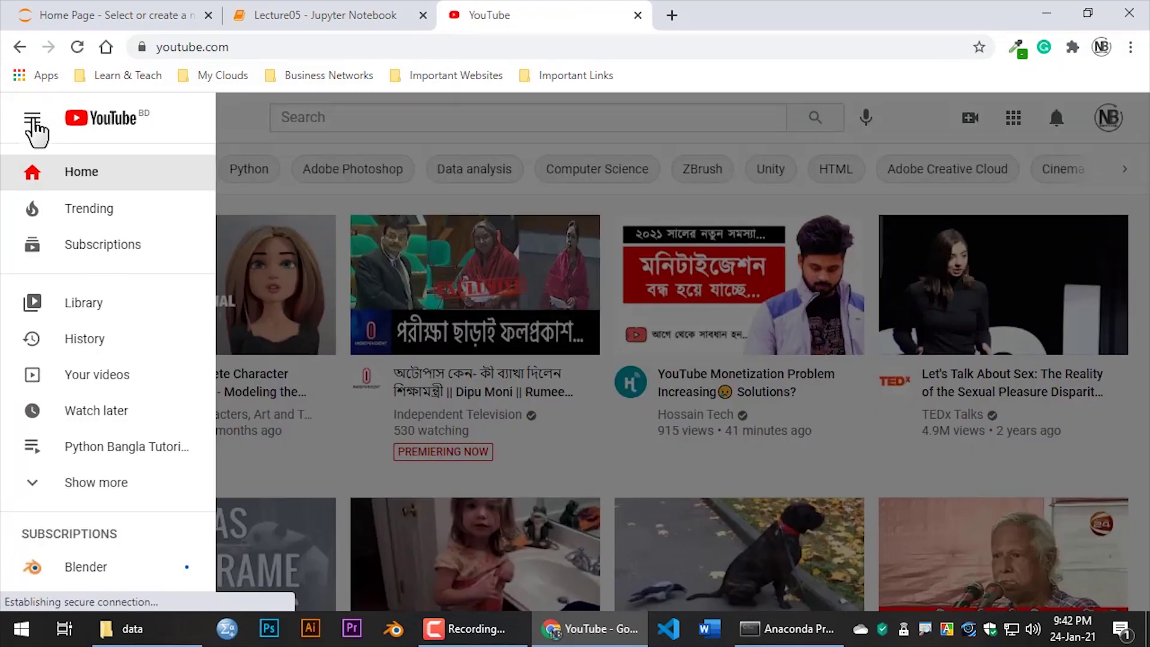
pyautogui.click(118, 446)
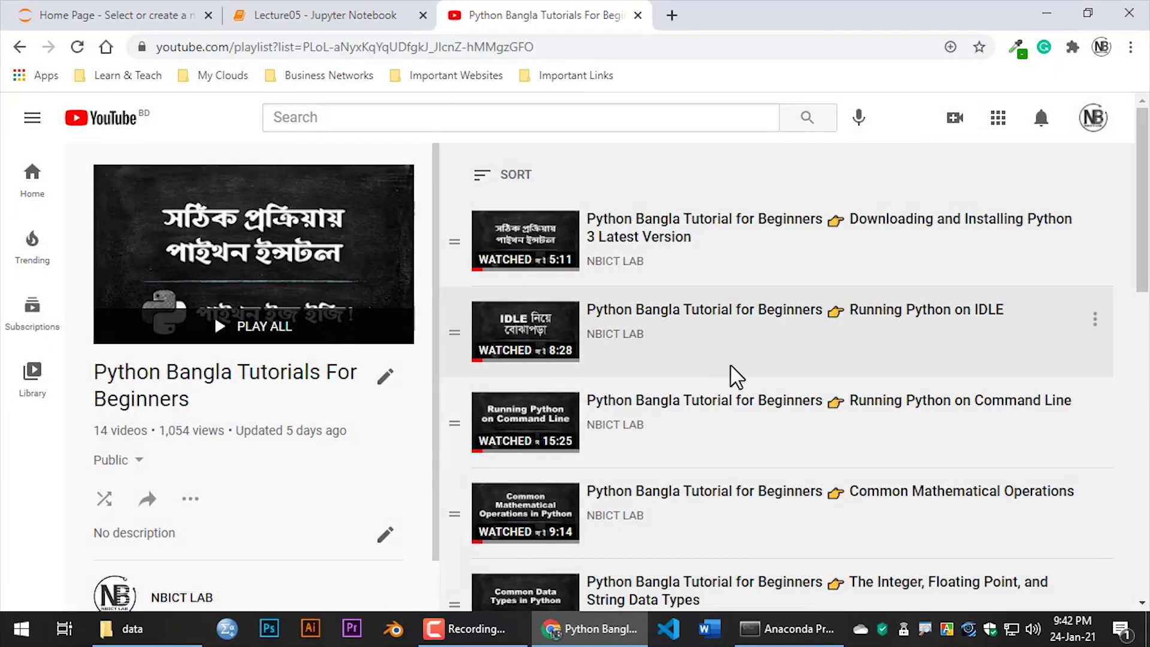